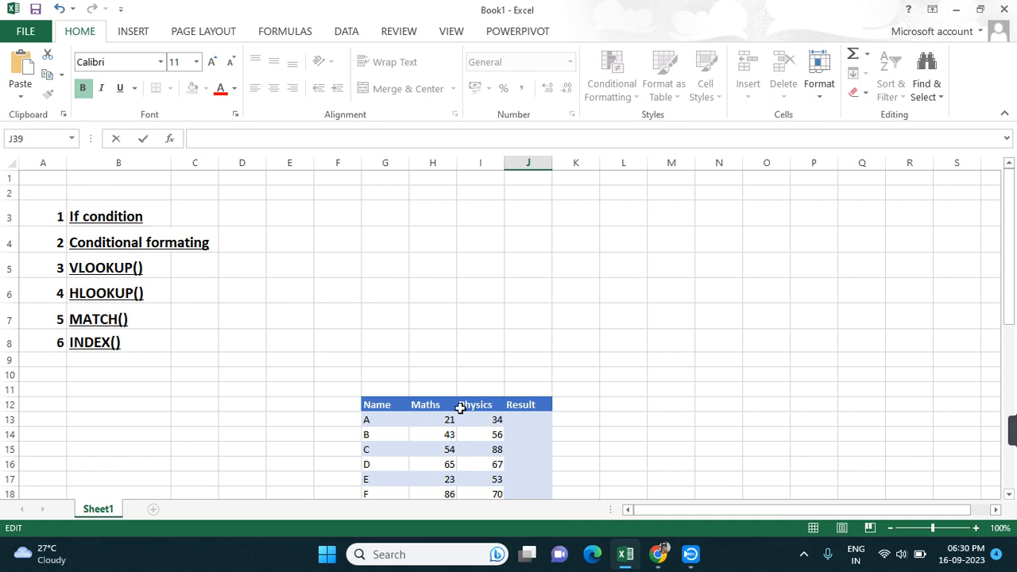
# Start an IF formula in J13 that lists the comparisons H13>35 and I13>35, separated by a comma.
pyautogui.scroll(-1, 461, 405)
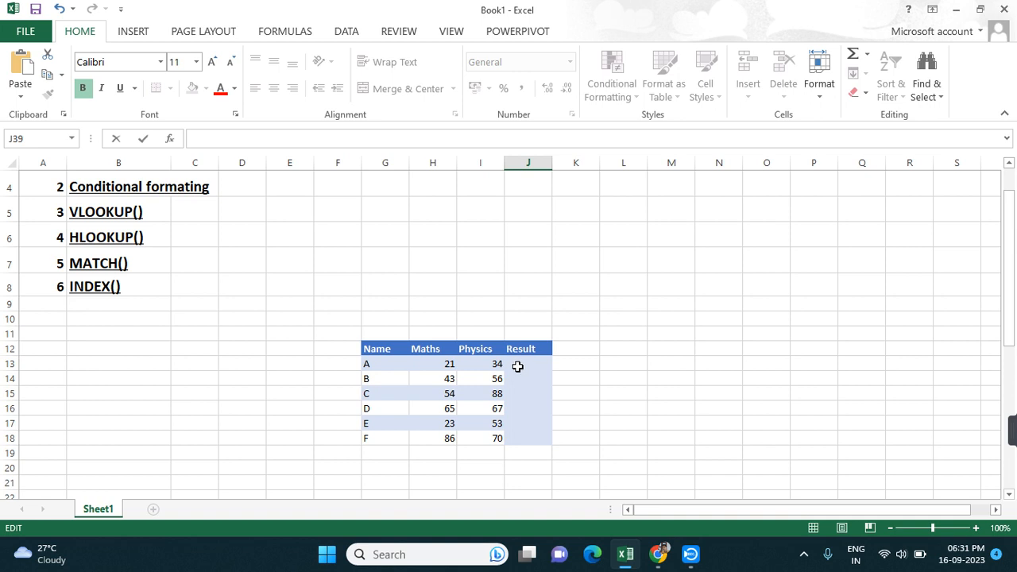
pyautogui.click(517, 366)
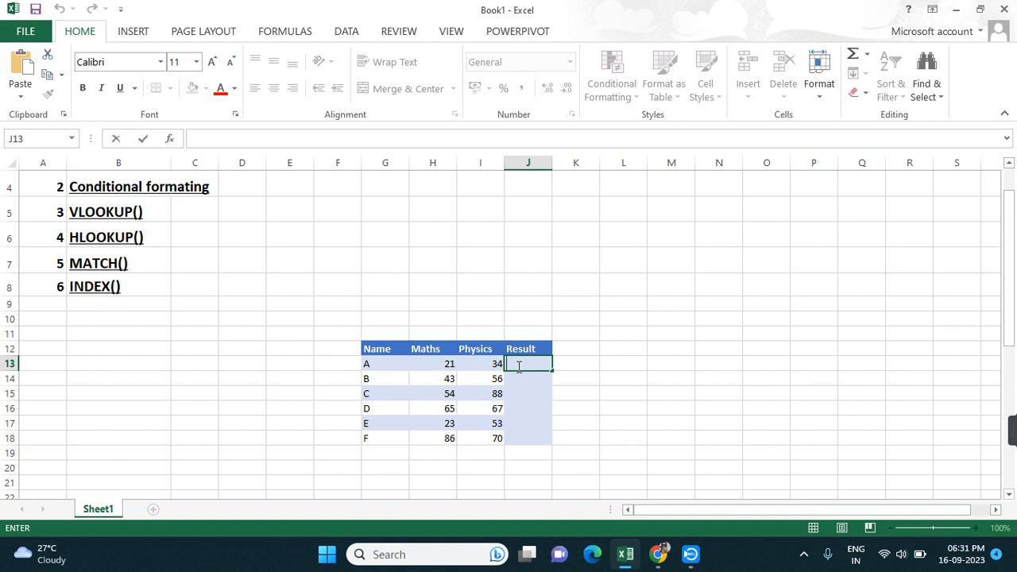
pyautogui.write('=if')
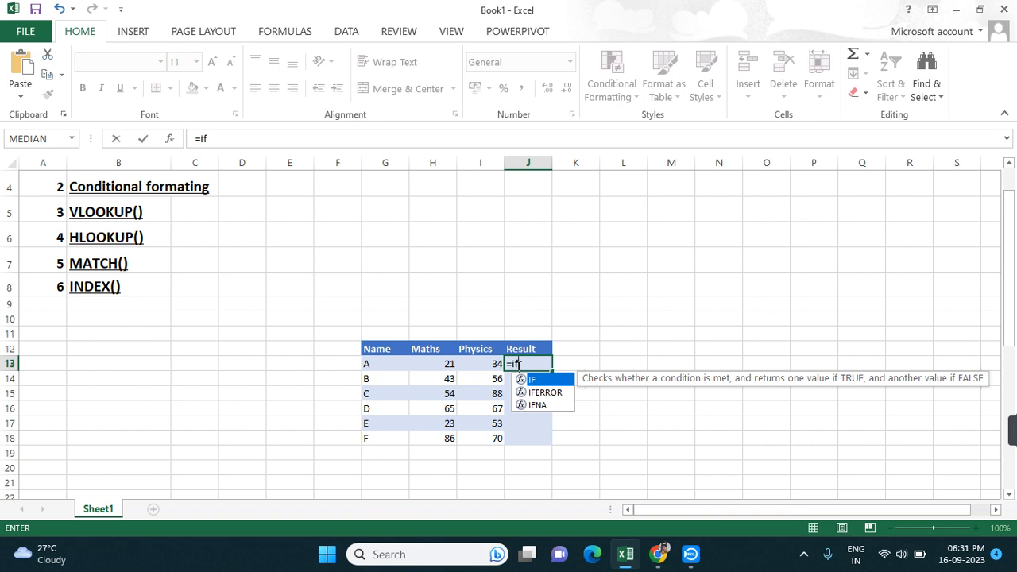
pyautogui.write('(')
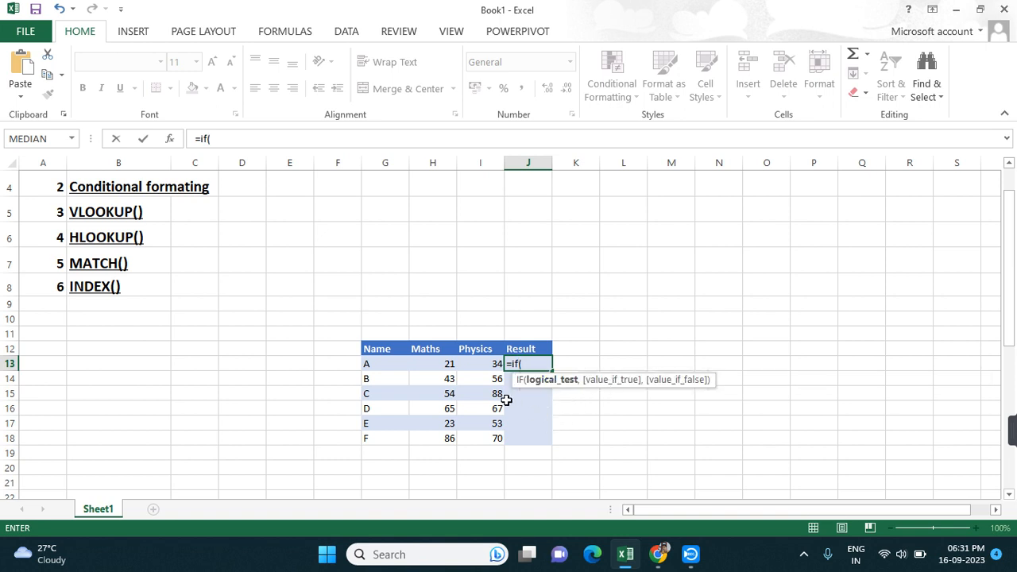
pyautogui.click(448, 366)
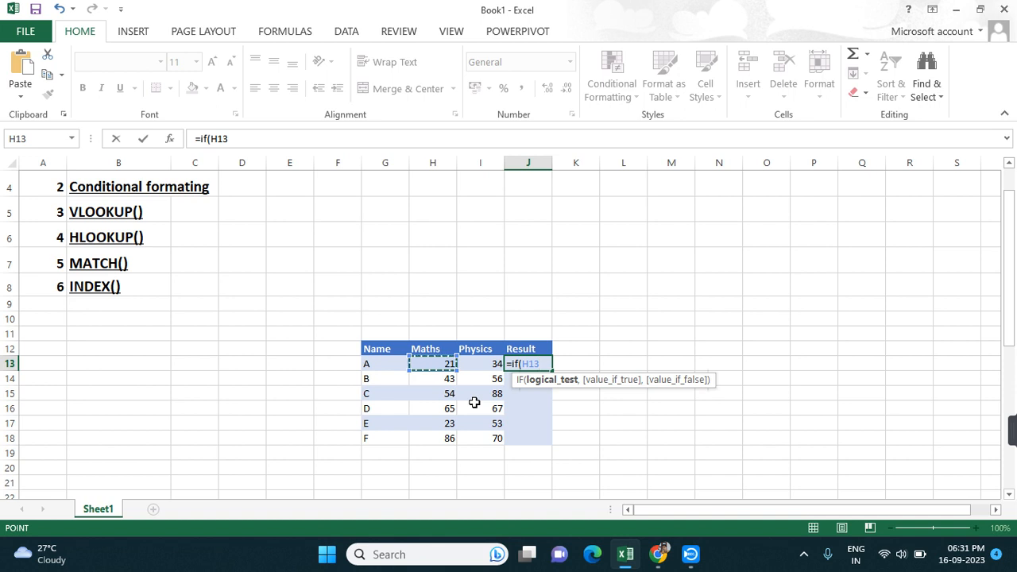
pyautogui.write('>35')
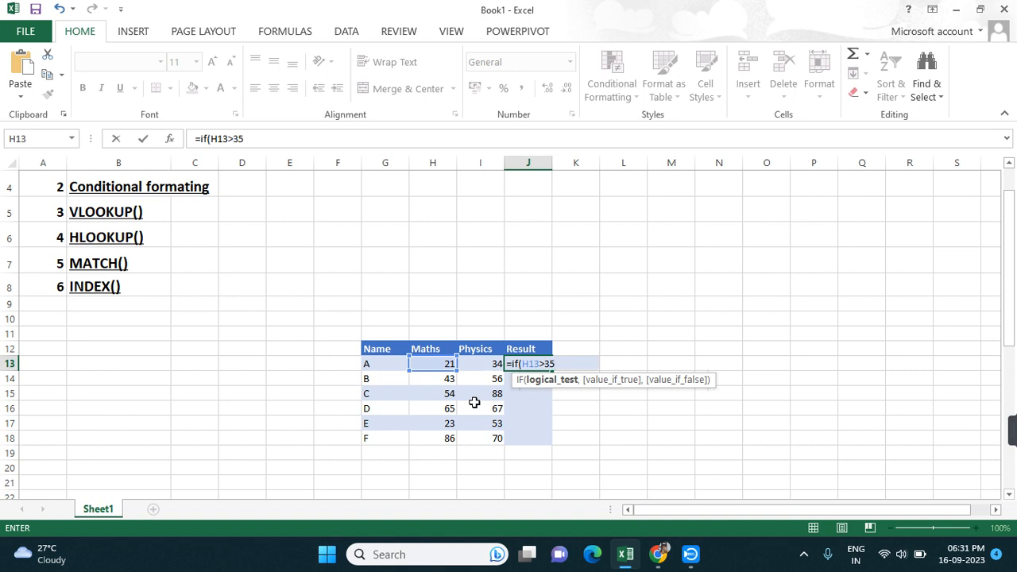
pyautogui.write('<')
pyautogui.press('BackSpace')
pyautogui.write(',')
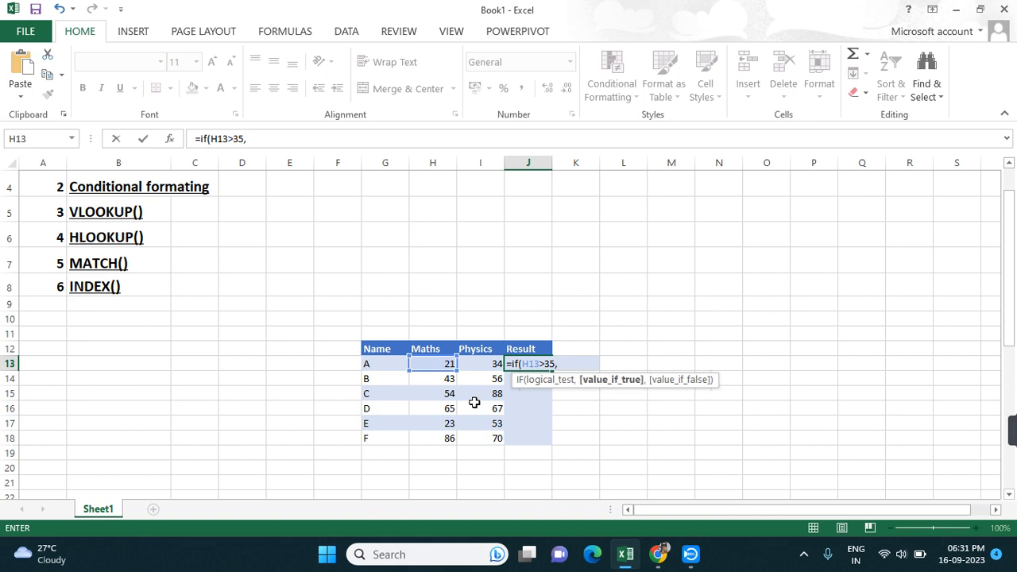
pyautogui.click(493, 364)
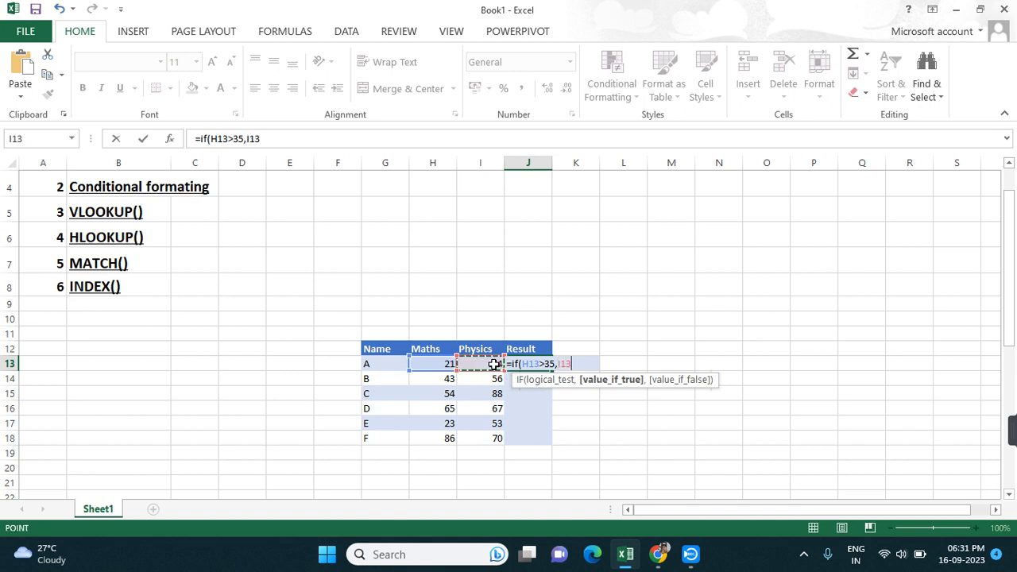
pyautogui.write('>35')
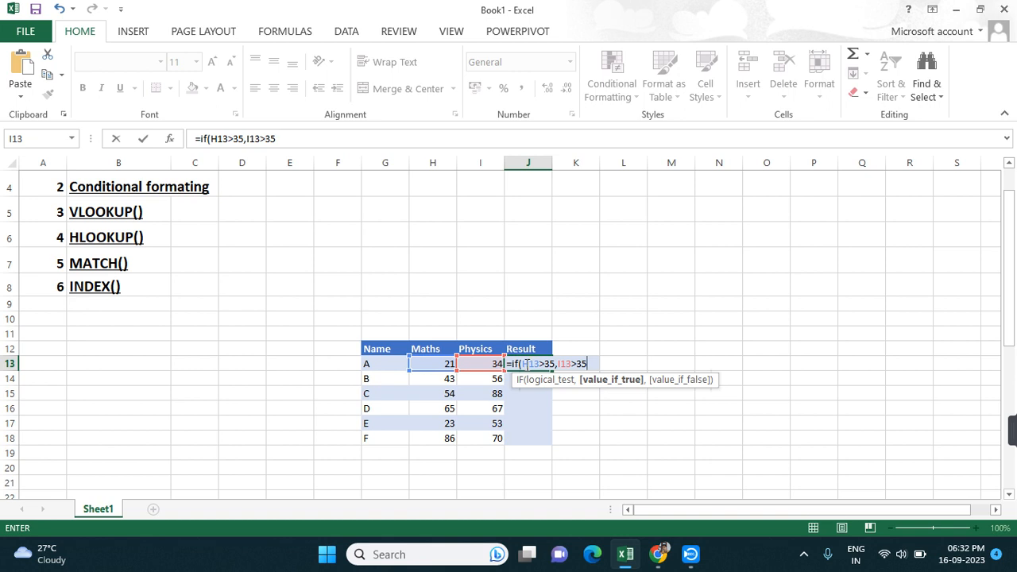
# Wrap the H13>35 and I13>35 comparisons in the J13 formula in an AND function.
pyautogui.click(524, 363)
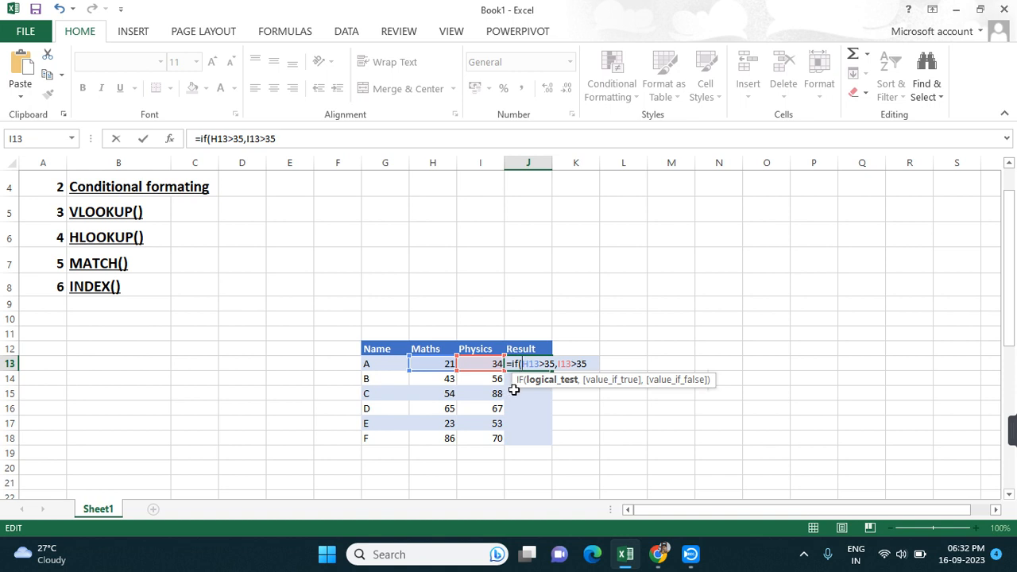
pyautogui.write('(')
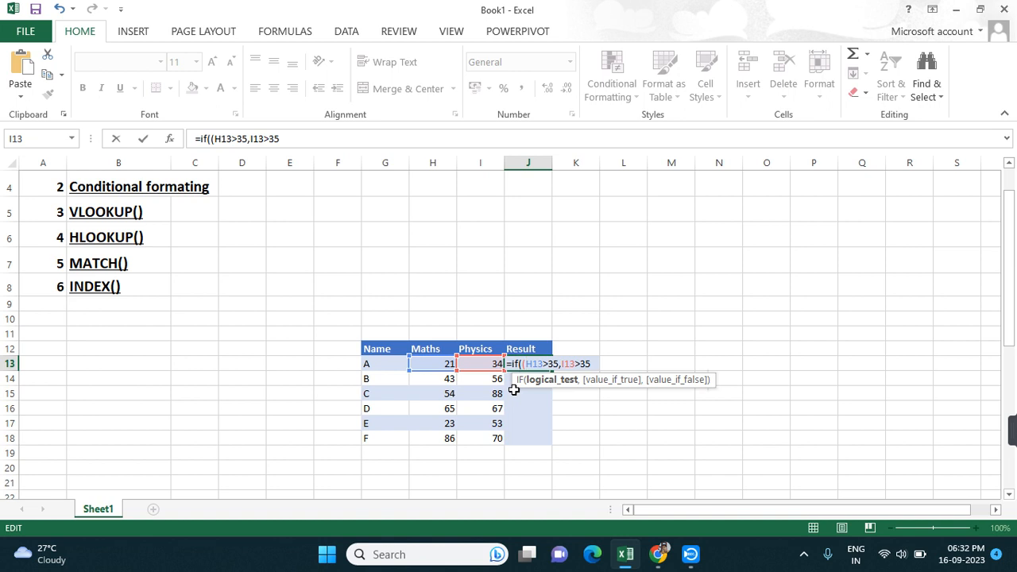
pyautogui.write('and')
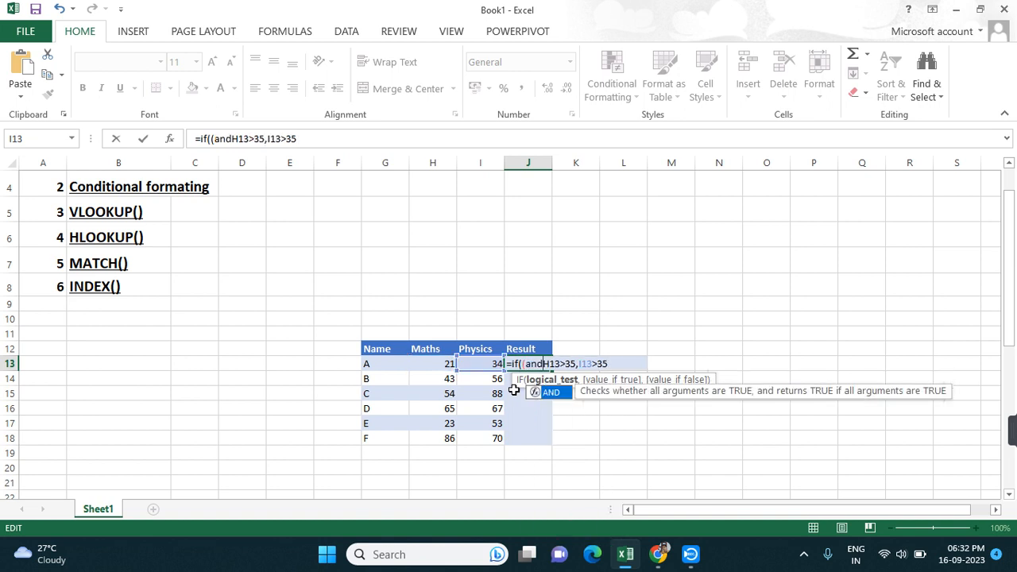
pyautogui.write('(')
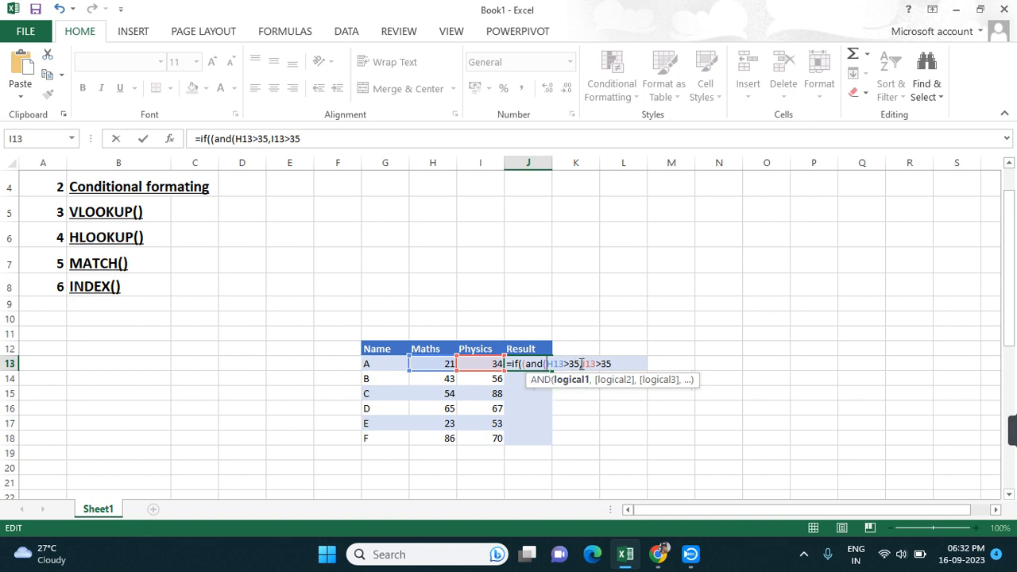
pyautogui.click(614, 363)
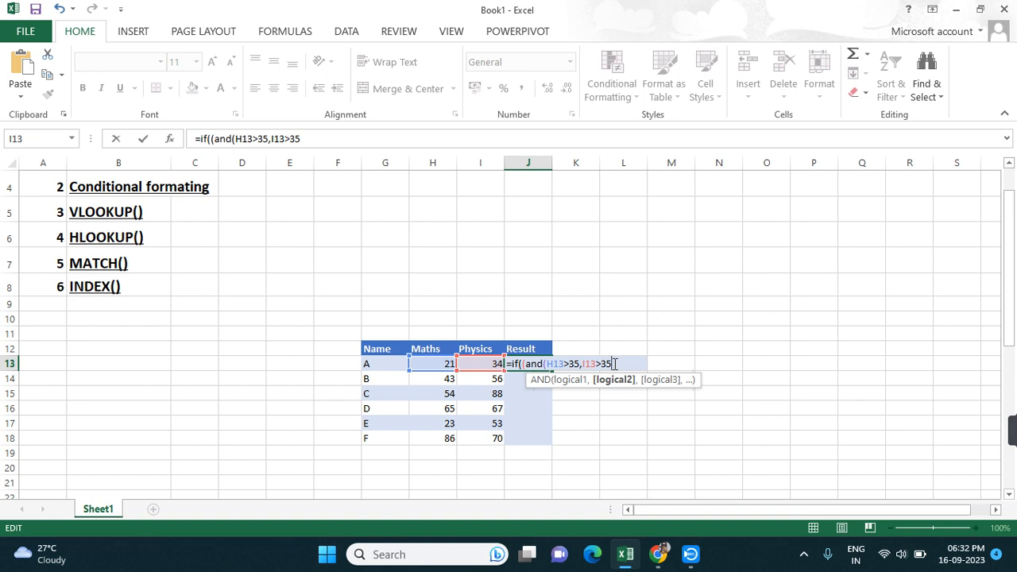
pyautogui.write(')')
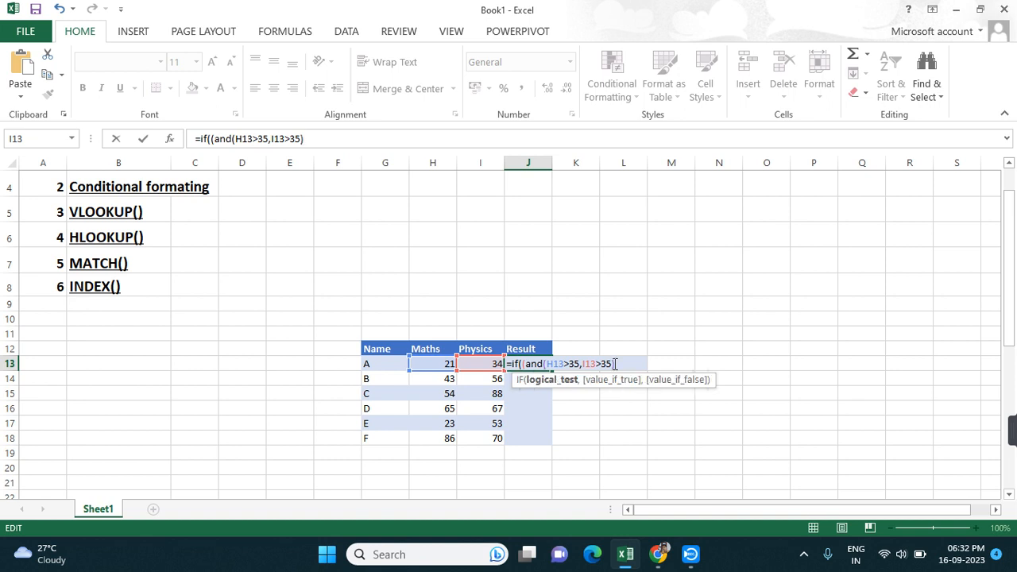
# Add "pass" as the true value and "fail" as the false value in J13's formula, and try to enter it.
pyautogui.write(',')
pyautogui.write('"pass"')
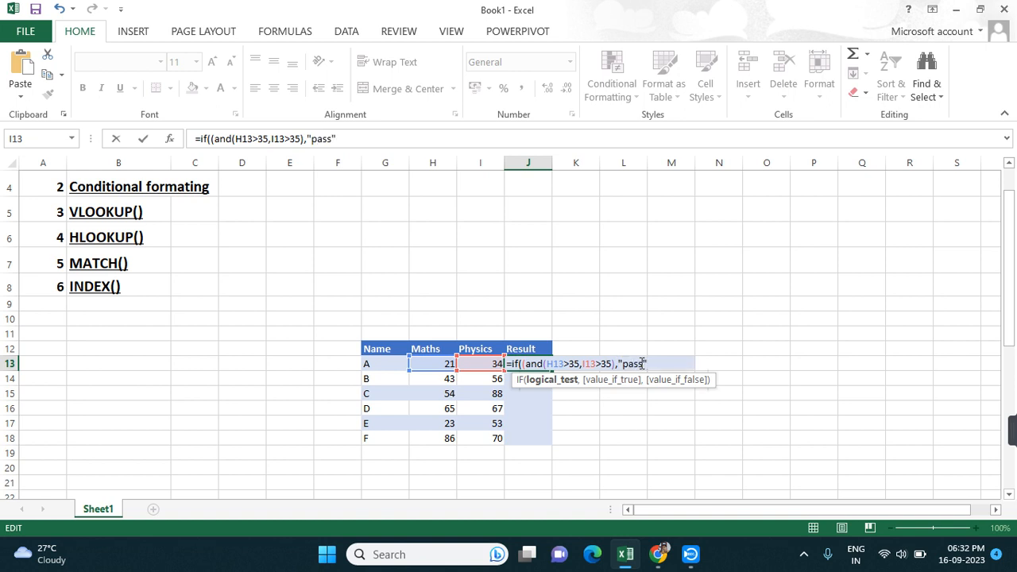
pyautogui.write(',"fail"')
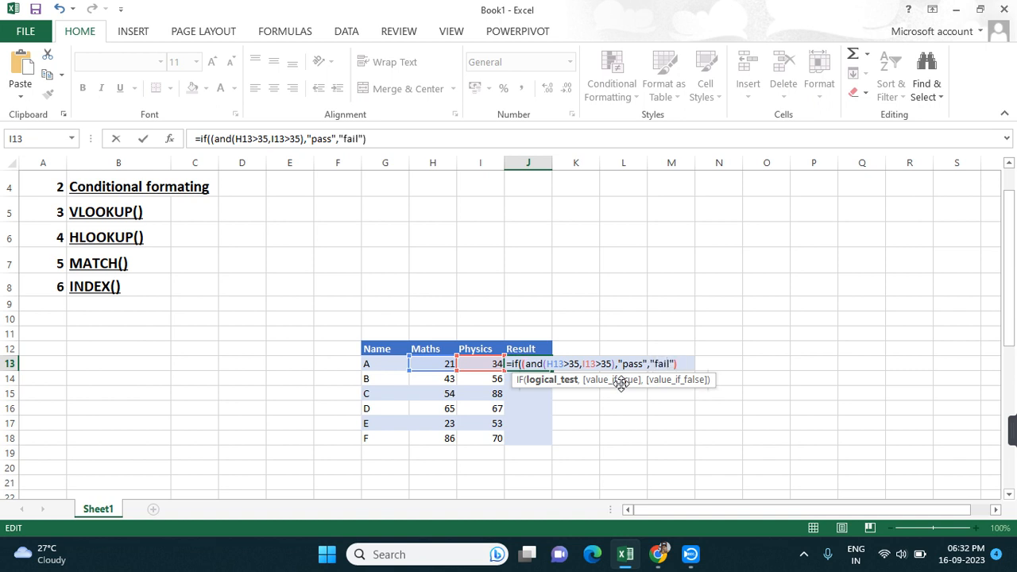
pyautogui.press('Return')
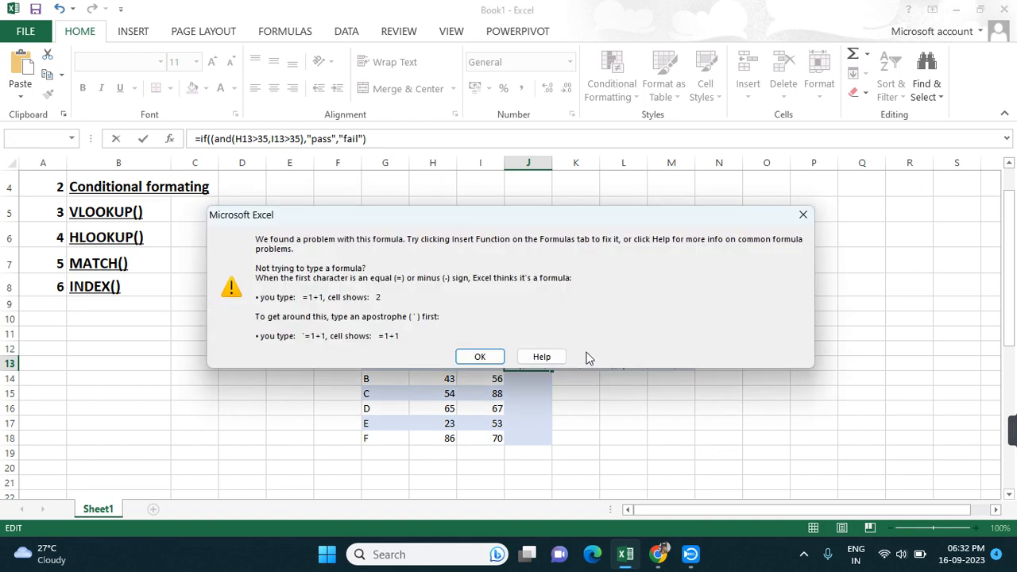
# Remove the extra opening parenthesis before AND in J13 and enter the formula =if(and(H13>35,I13>35),"pass","fail").
pyautogui.click(804, 222)
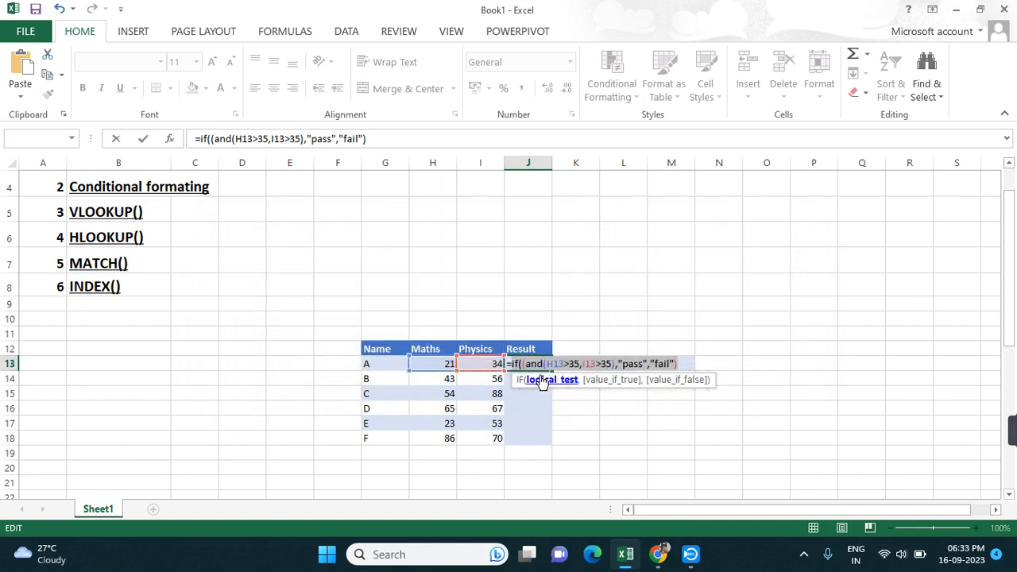
pyautogui.click(524, 363)
pyautogui.press('BackSpace')
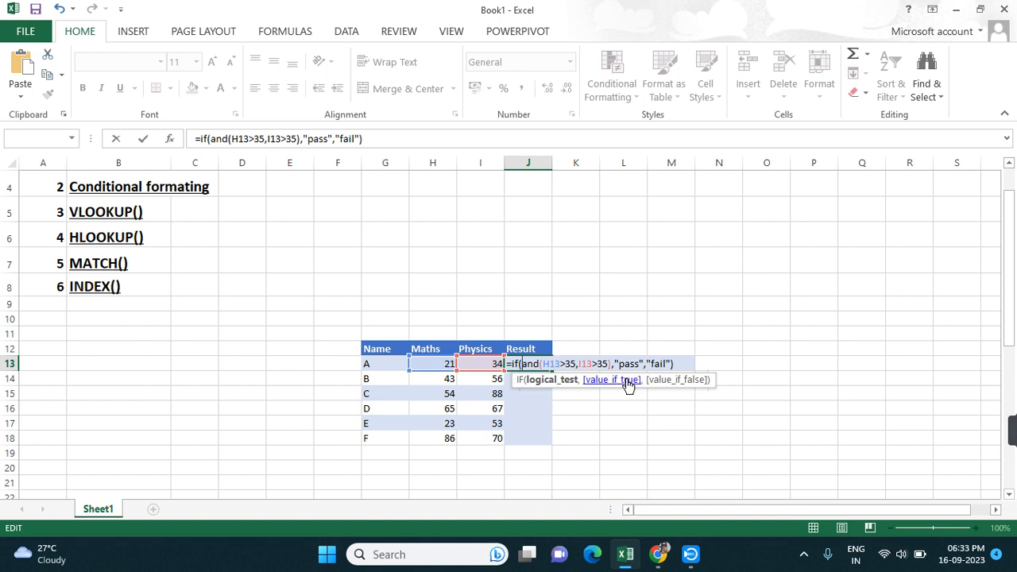
pyautogui.press('Return')
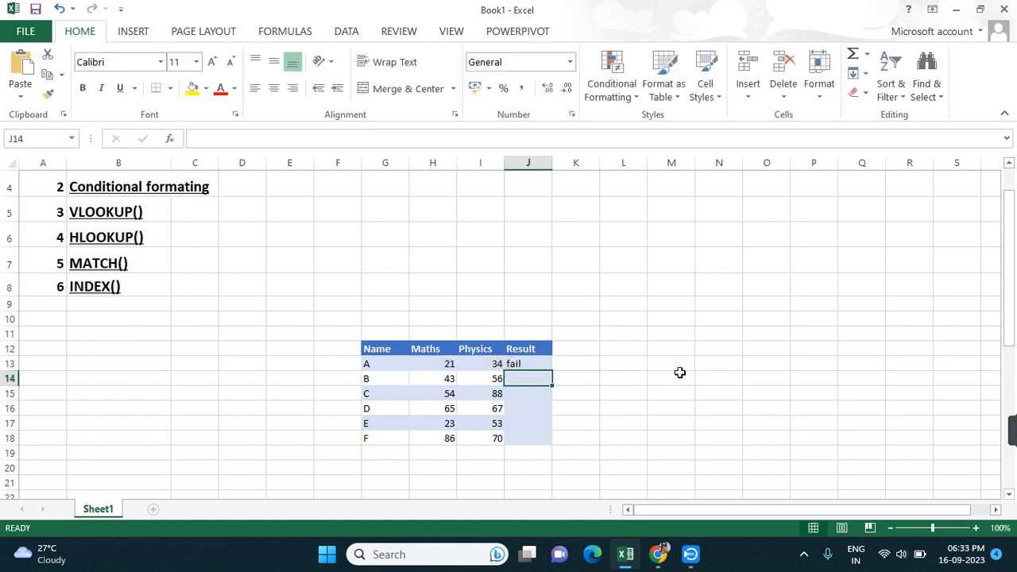
# Fill the Result formula from J13 down through J18 for the remaining students.
pyautogui.click(532, 363)
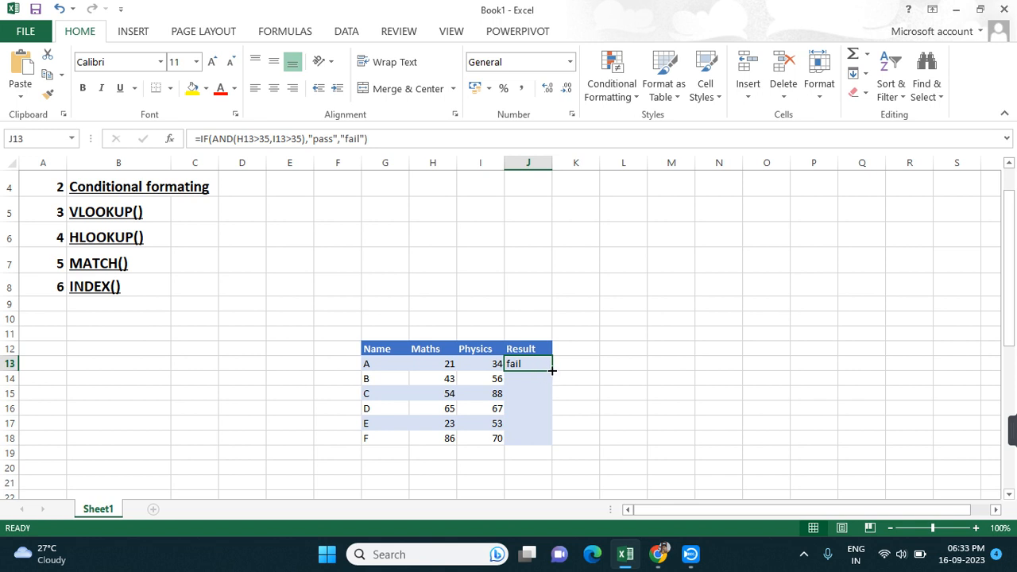
pyautogui.moveTo(552, 370); pyautogui.dragTo(553, 444)
pyautogui.click(576, 437)
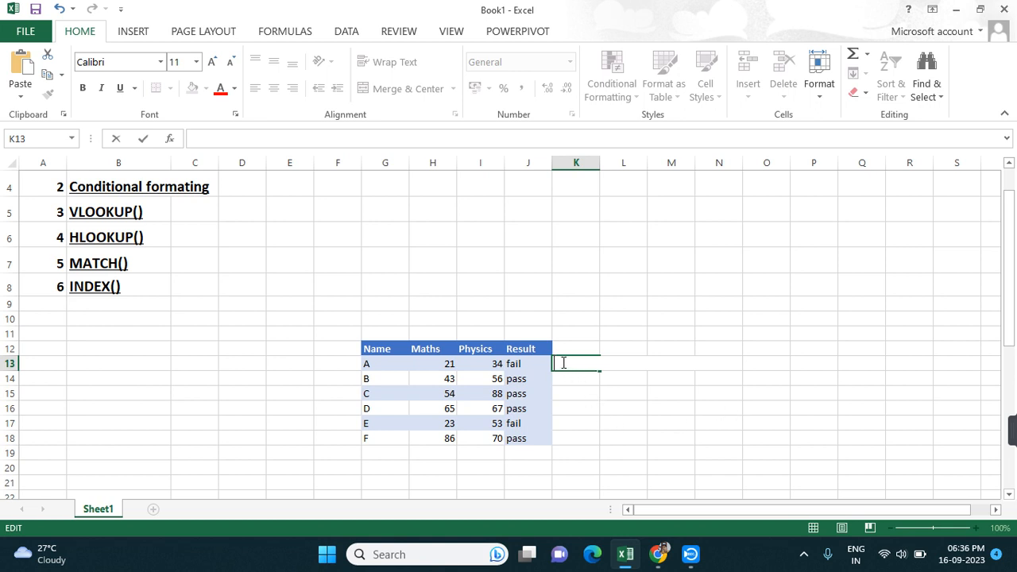
# Start an IF formula in K13 with H13>35 as its logical test.
pyautogui.write('=')
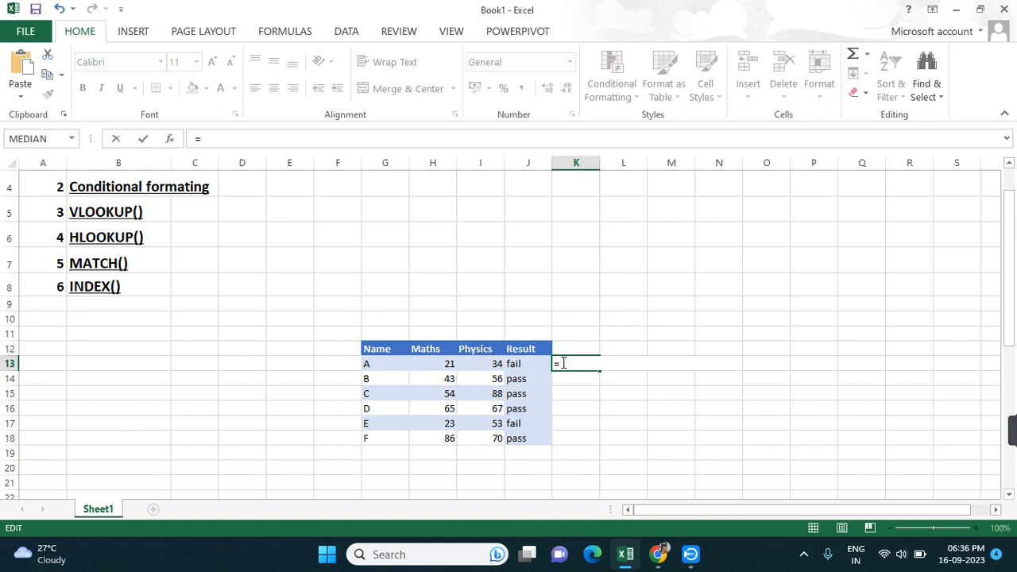
pyautogui.write('if')
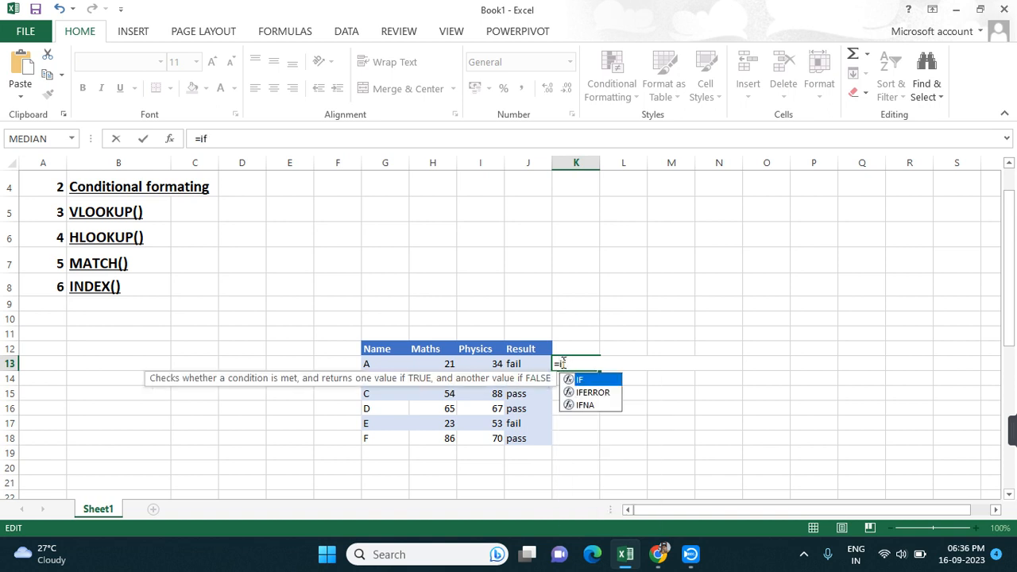
pyautogui.write('(')
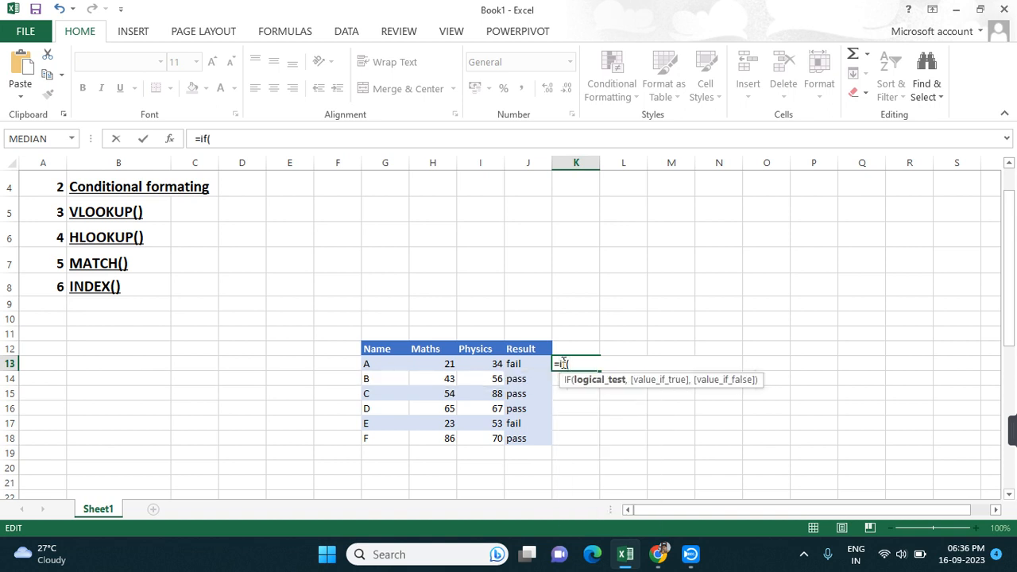
pyautogui.click(443, 366)
pyautogui.write('>')
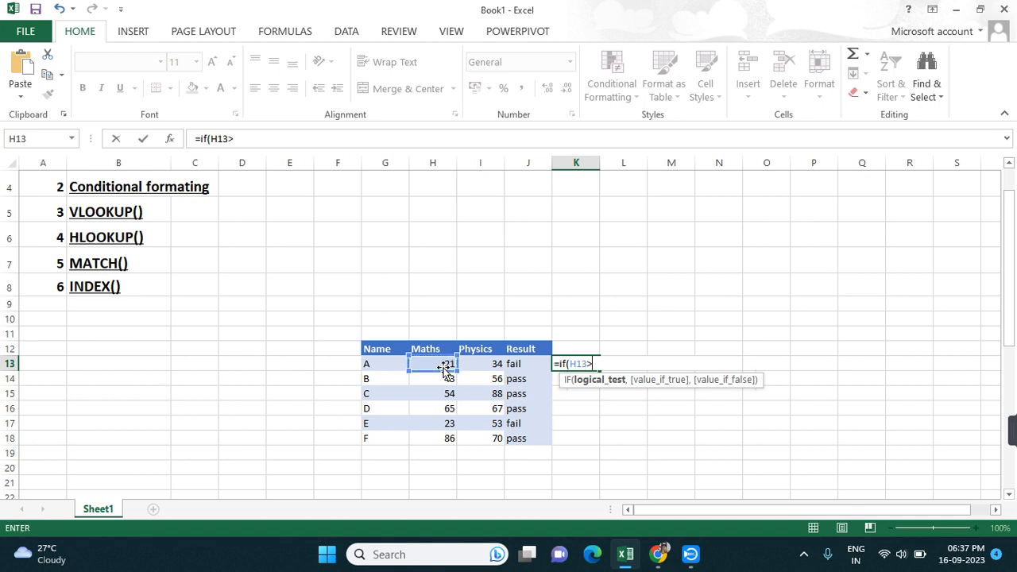
pyautogui.write('35')
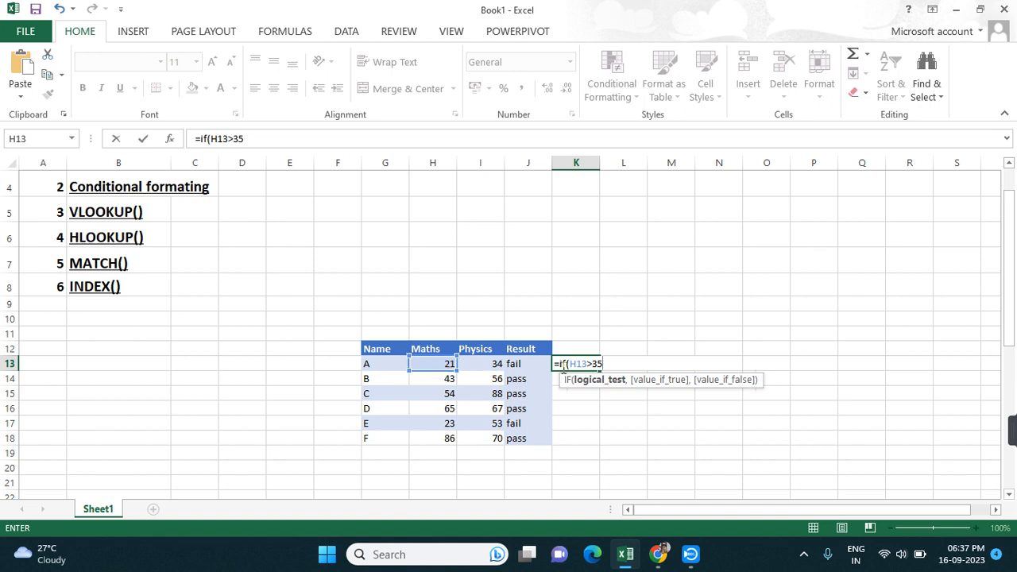
pyautogui.write(',')
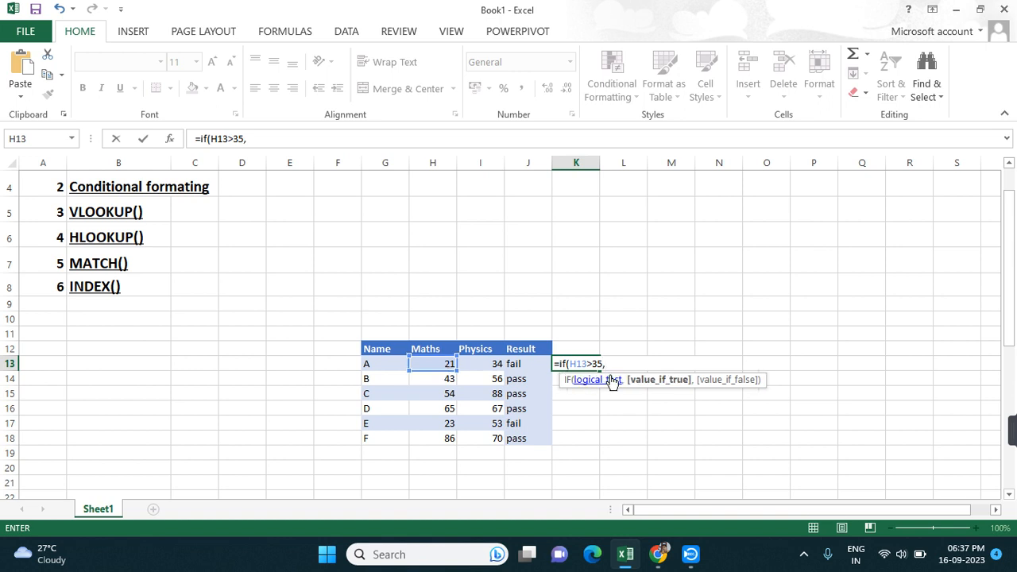
# Nest a second IF with I13>35 as its logical test in the value-if-true part of K13's formula.
pyautogui.write('if')
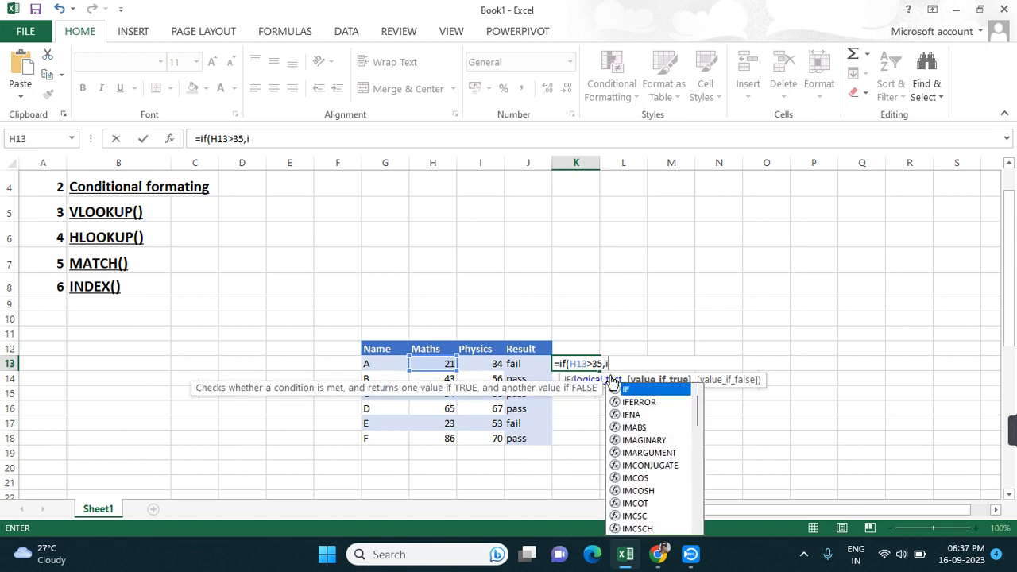
pyautogui.write('(')
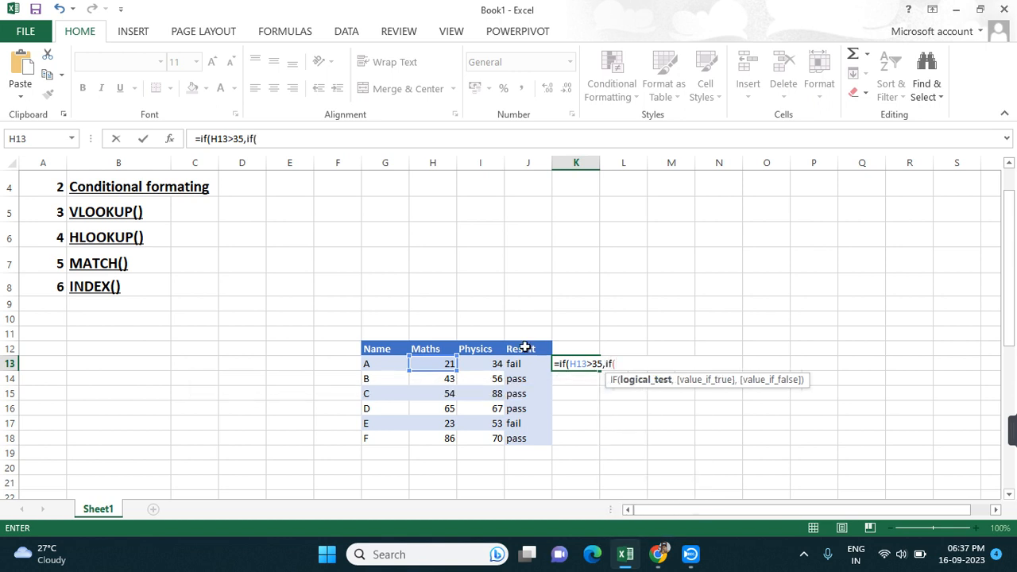
pyautogui.click(491, 367)
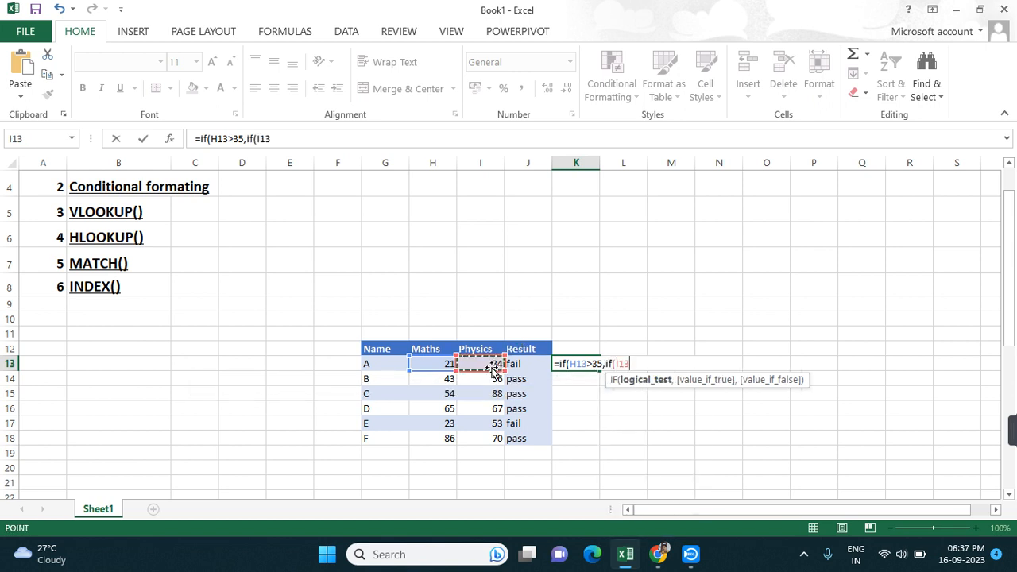
pyautogui.write('>35')
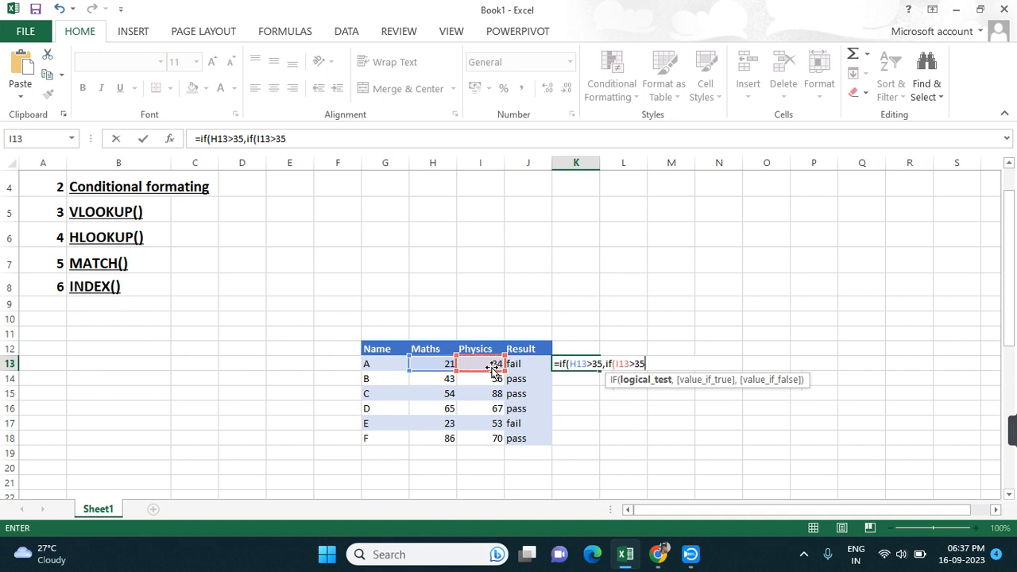
pyautogui.write(',')
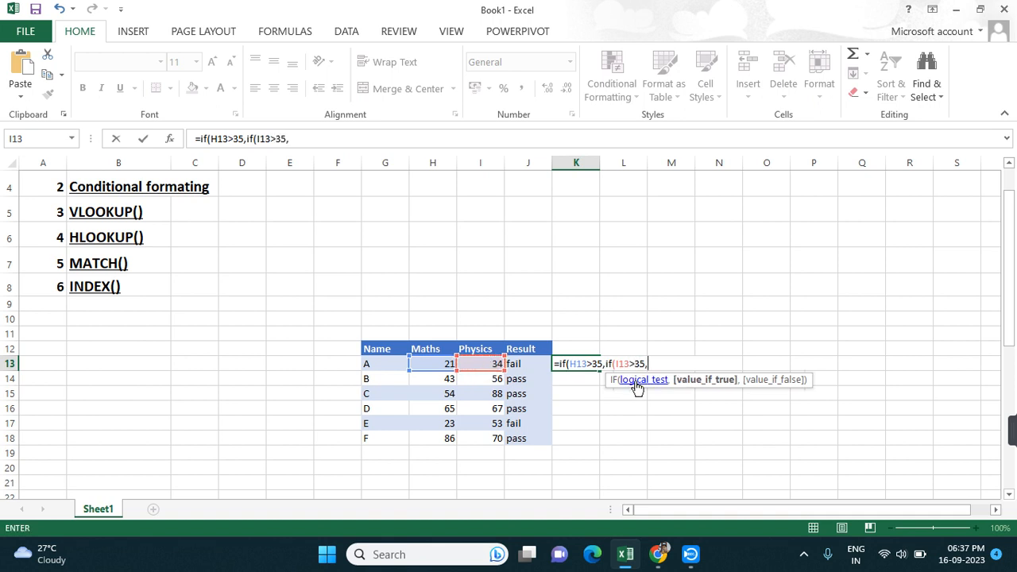
# Give K13's inner IF the values "pass" and "fail", set the outer false value to "fail", and enter the formula.
pyautogui.write('"pass","fail')
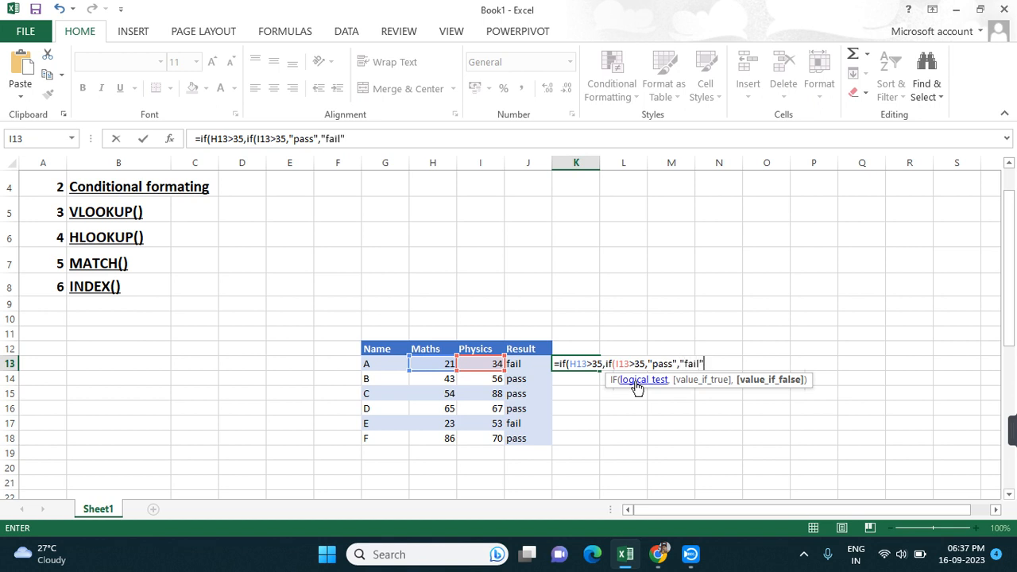
pyautogui.write('"),')
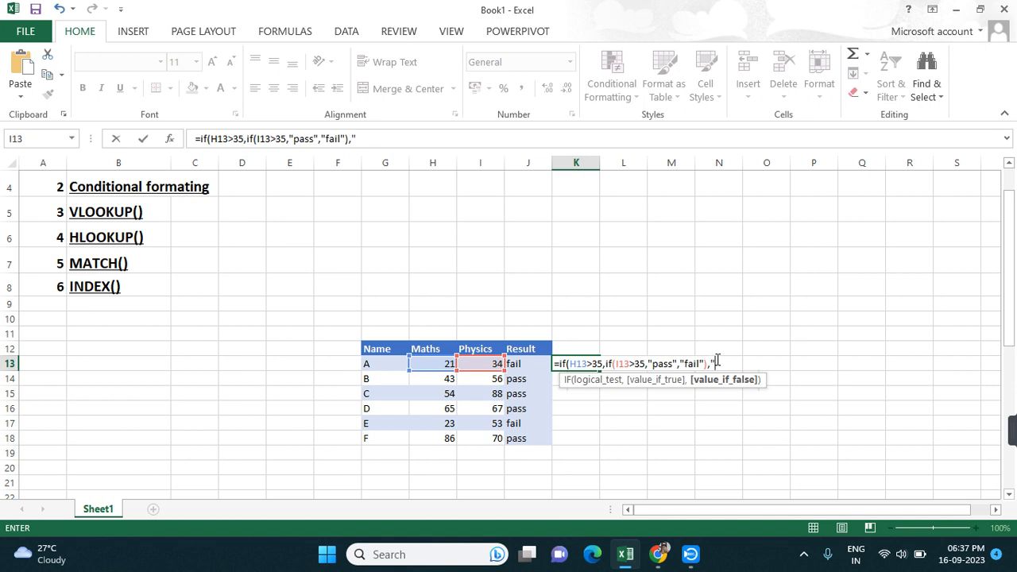
pyautogui.write('fail")')
pyautogui.press('Return')
# Fill the nested IF formula from K13 down through K18.
pyautogui.click(578, 363)
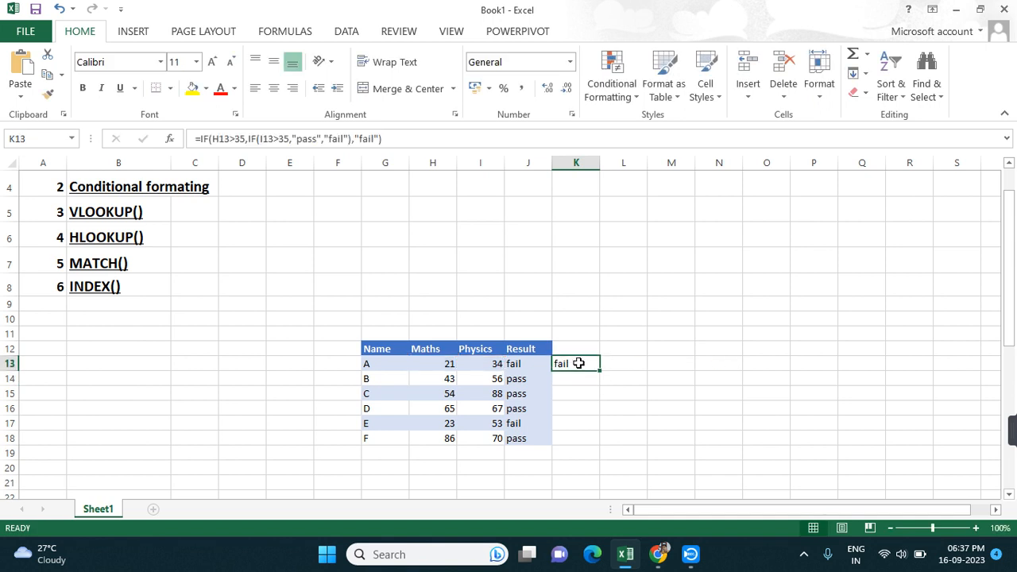
pyautogui.moveTo(600, 371); pyautogui.dragTo(599, 441)
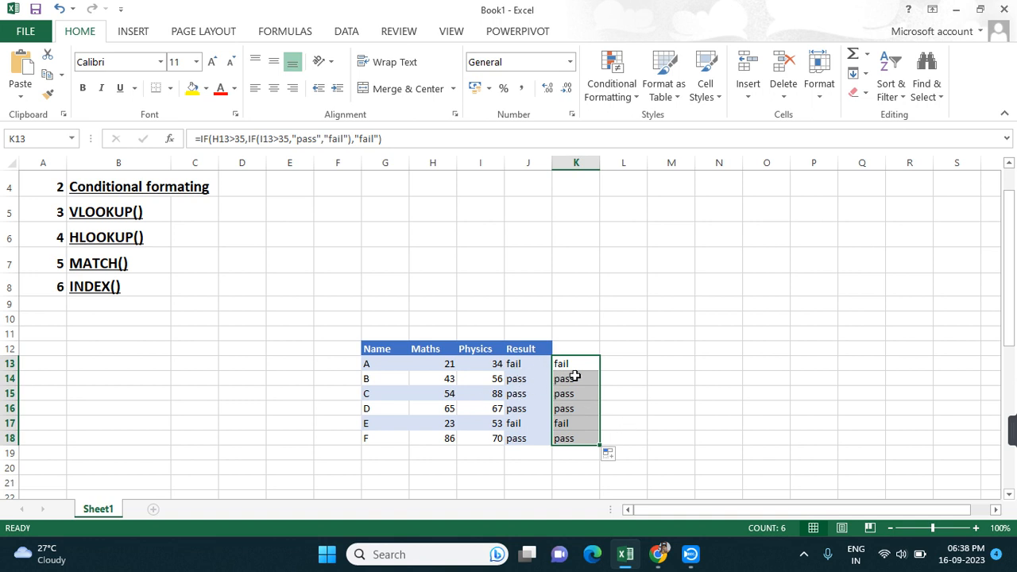
pyautogui.click(570, 349)
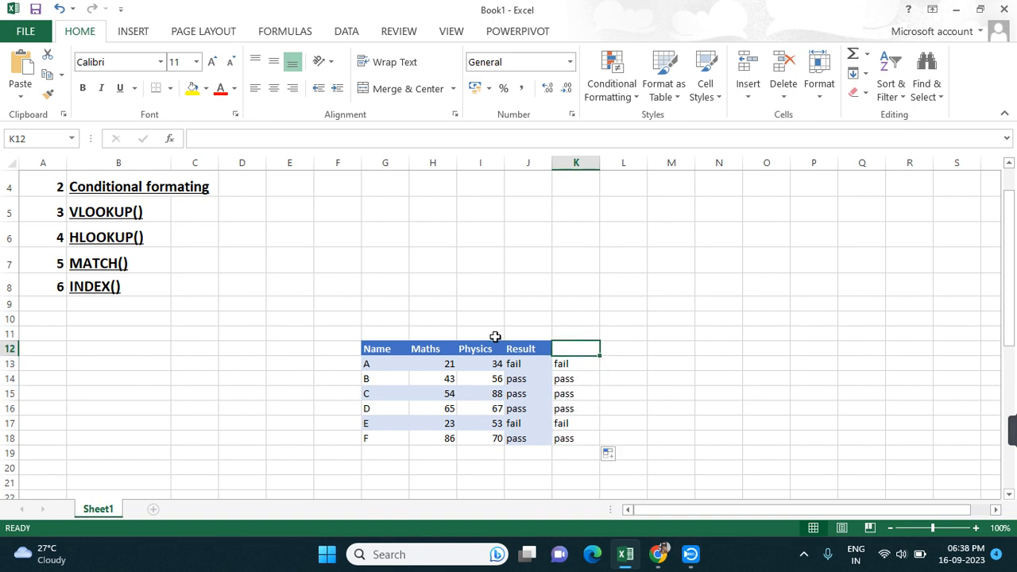
pyautogui.scroll(1, 440, 316)
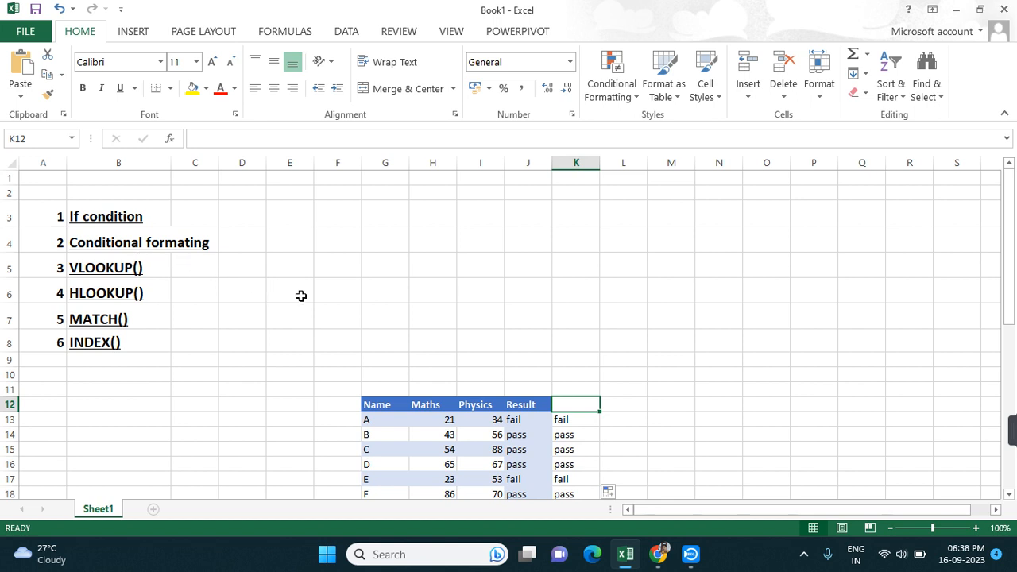
pyautogui.scroll(-1, 526, 416)
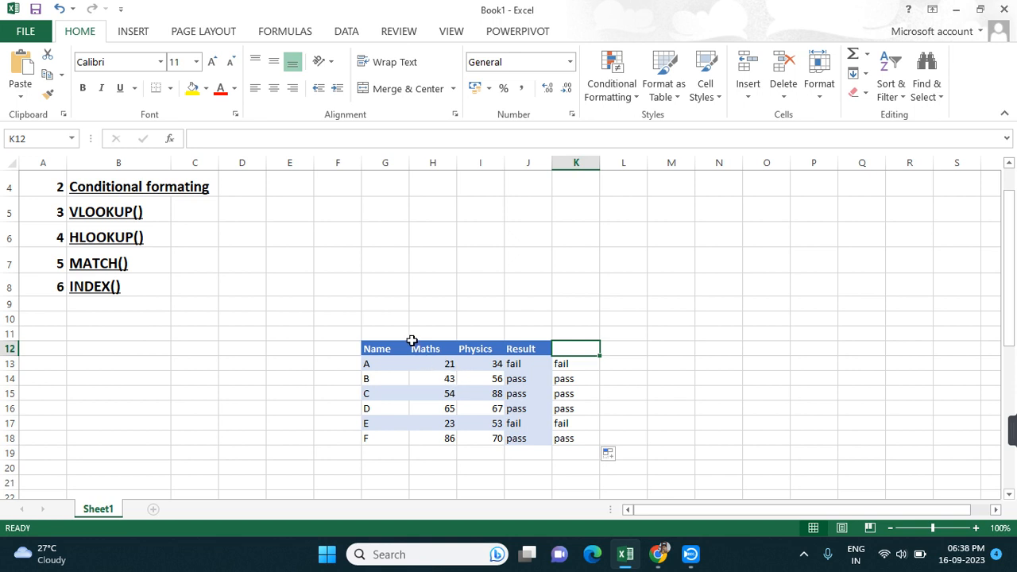
pyautogui.click(374, 344)
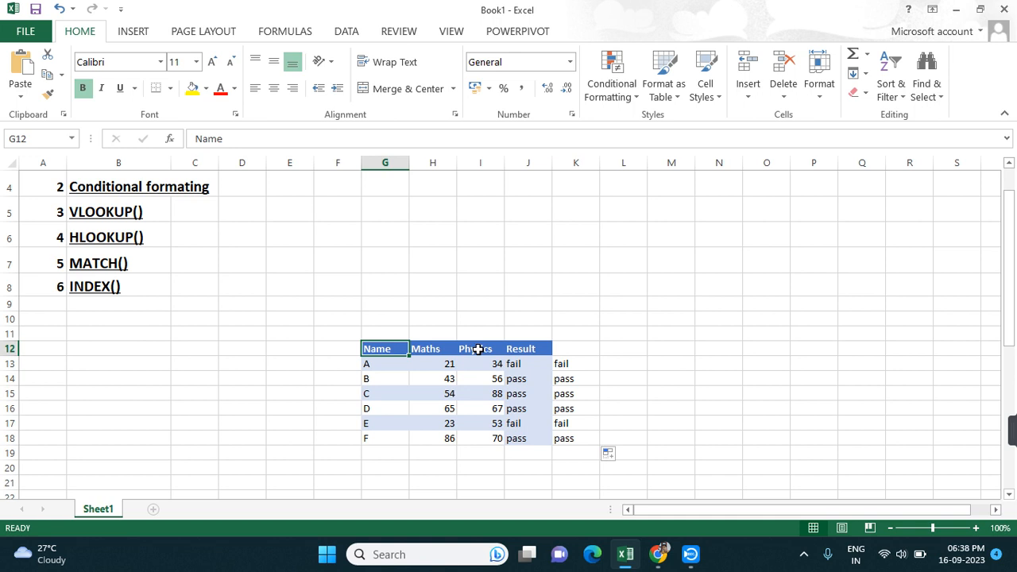
# Enter the column header "total" in L12.
pyautogui.click(606, 353)
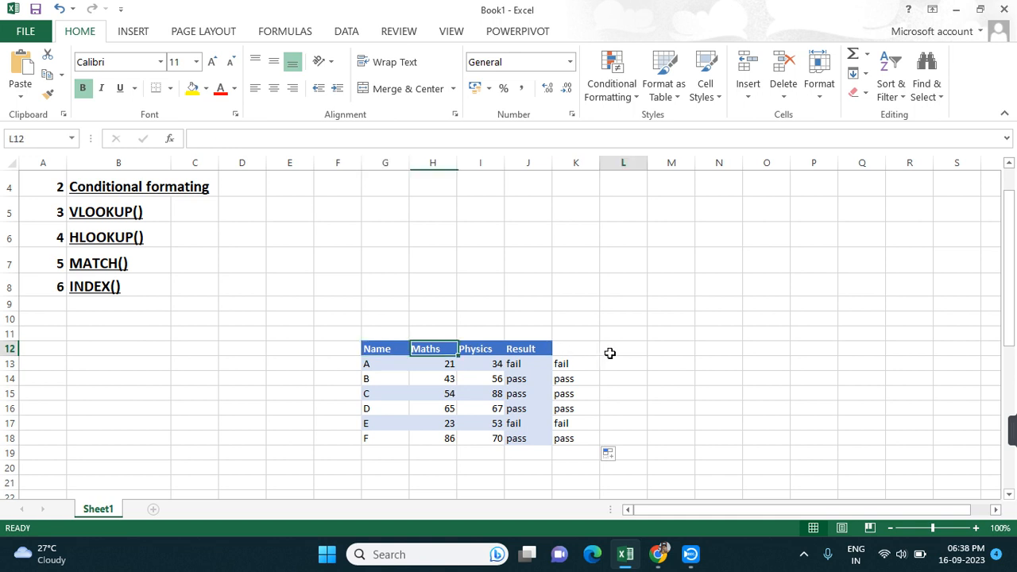
pyautogui.write('S')
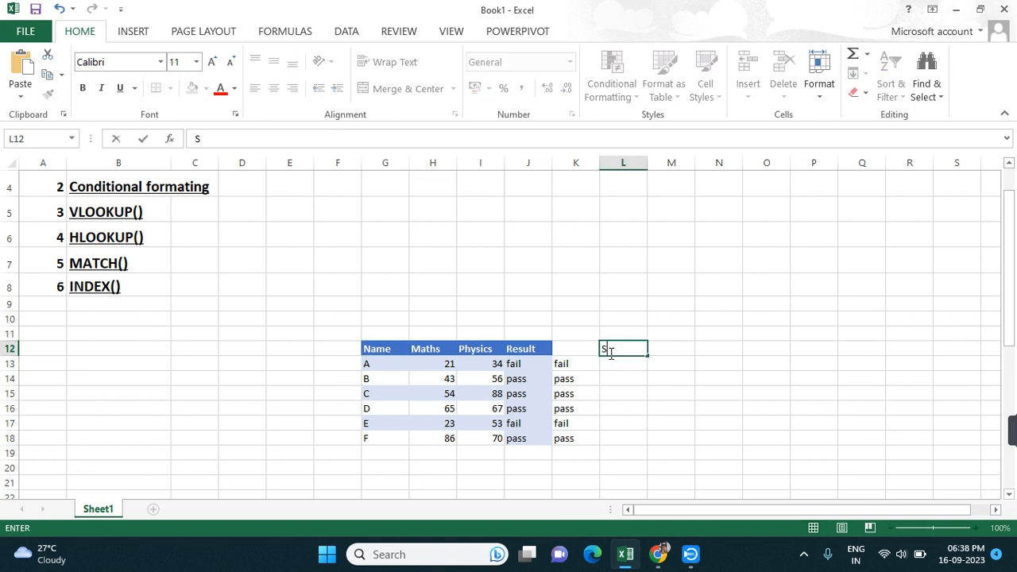
pyautogui.press('BackSpace')
pyautogui.write('ta')
pyautogui.press('BackSpace')
pyautogui.write('otal')
# Sum H13:I13 with a SUM formula in L13 and fill it down through L18.
pyautogui.click(615, 363)
pyautogui.write('=')
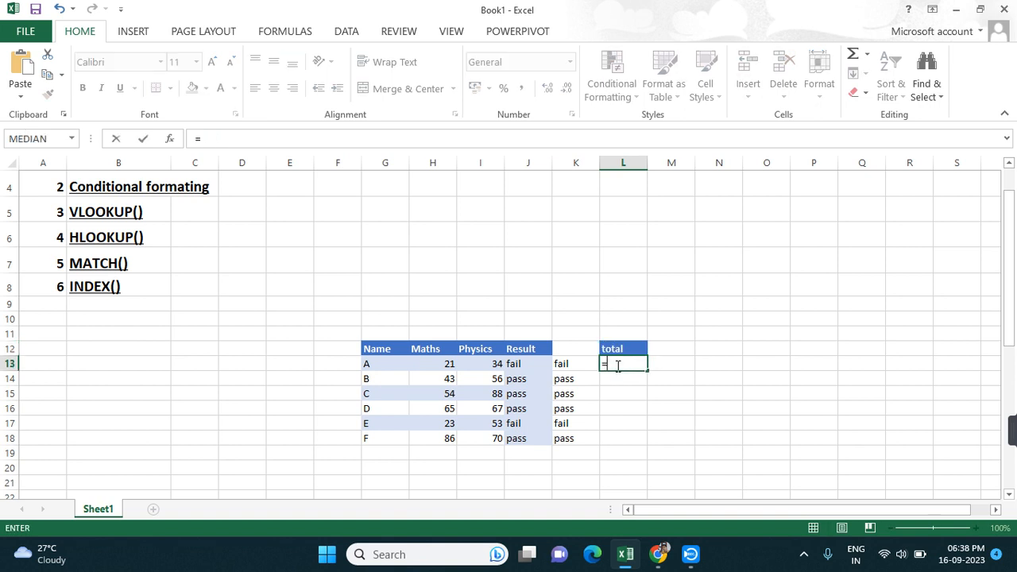
pyautogui.write('su')
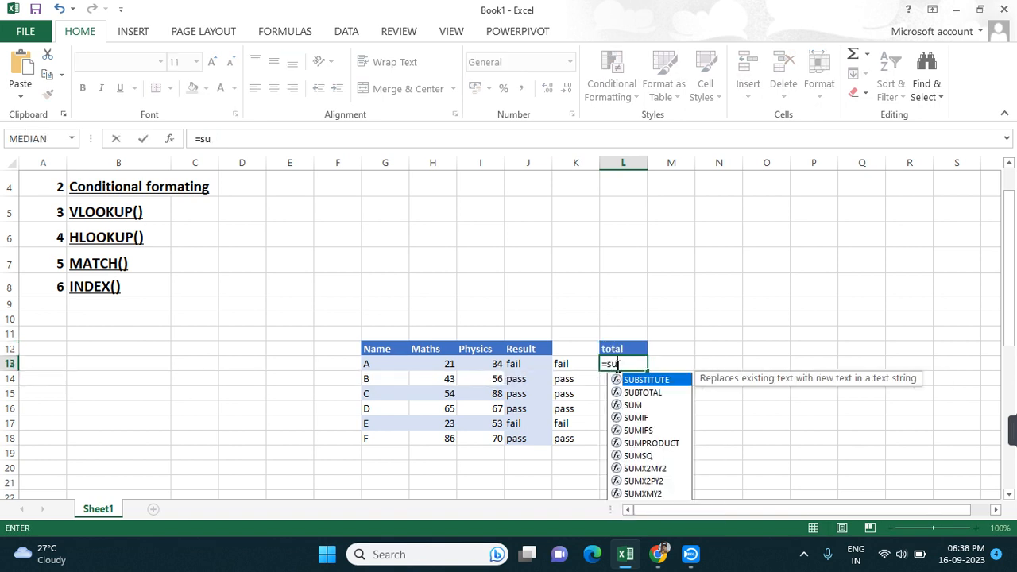
pyautogui.write('m(')
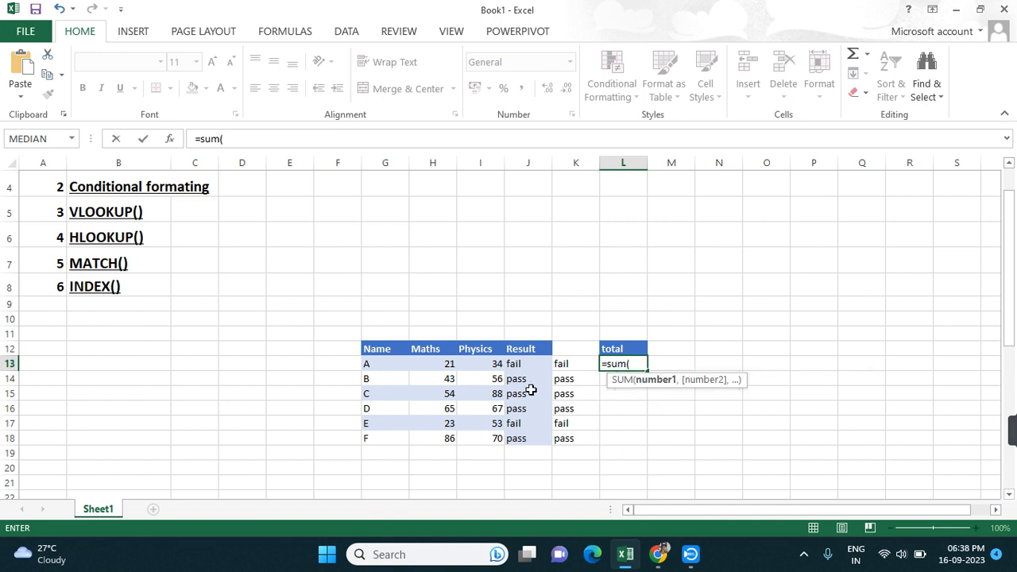
pyautogui.click(440, 363)
pyautogui.moveTo(441, 362); pyautogui.dragTo(475, 363)
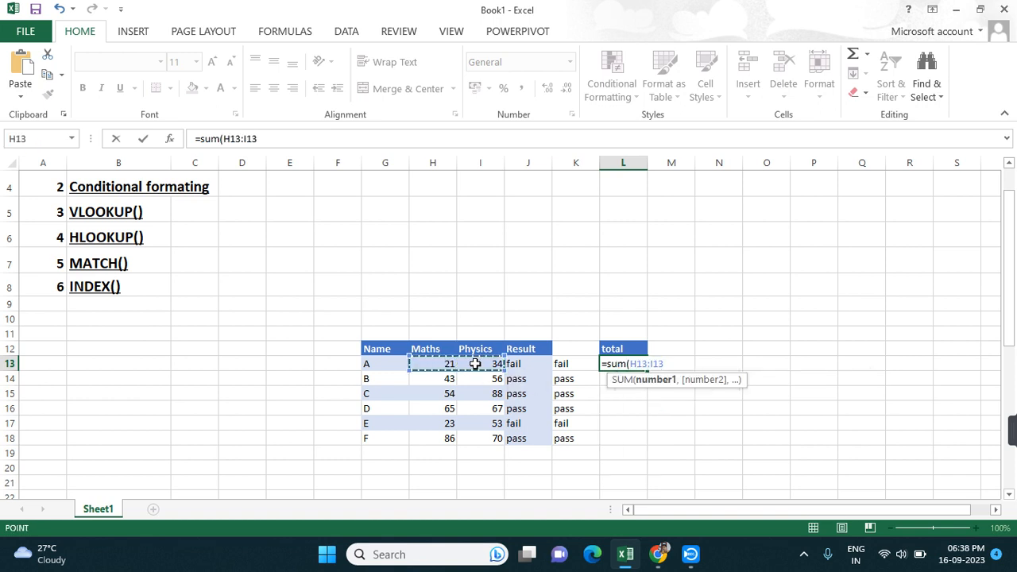
pyautogui.press('Return')
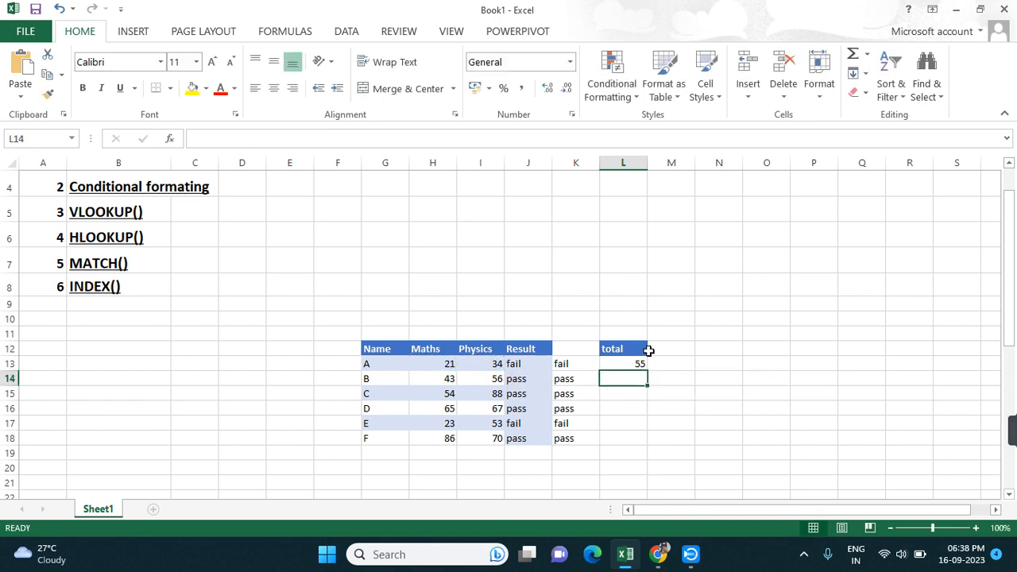
pyautogui.moveTo(639, 363); pyautogui.dragTo(647, 439)
pyautogui.click(724, 424)
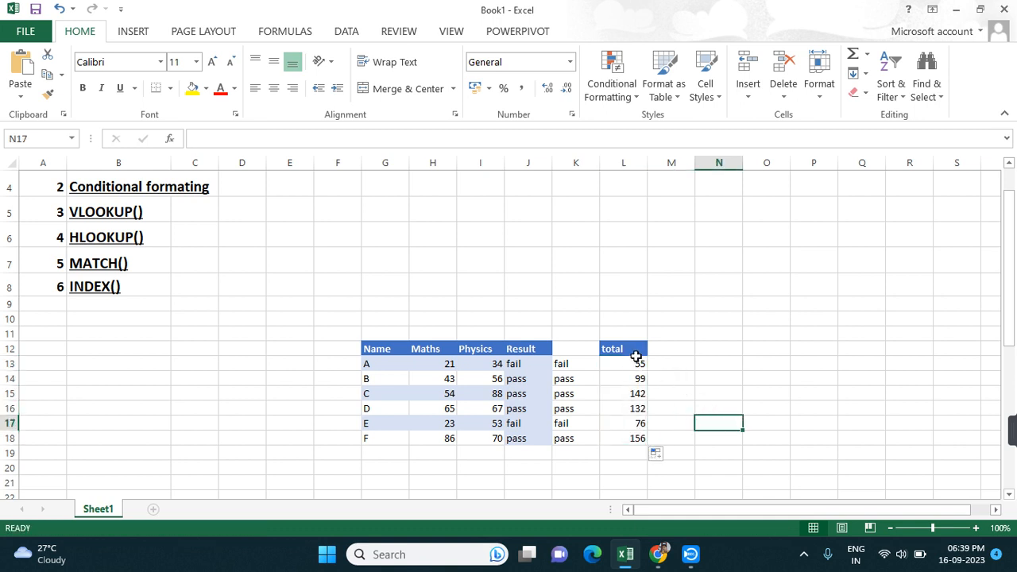
pyautogui.moveTo(635, 351); pyautogui.dragTo(636, 436)
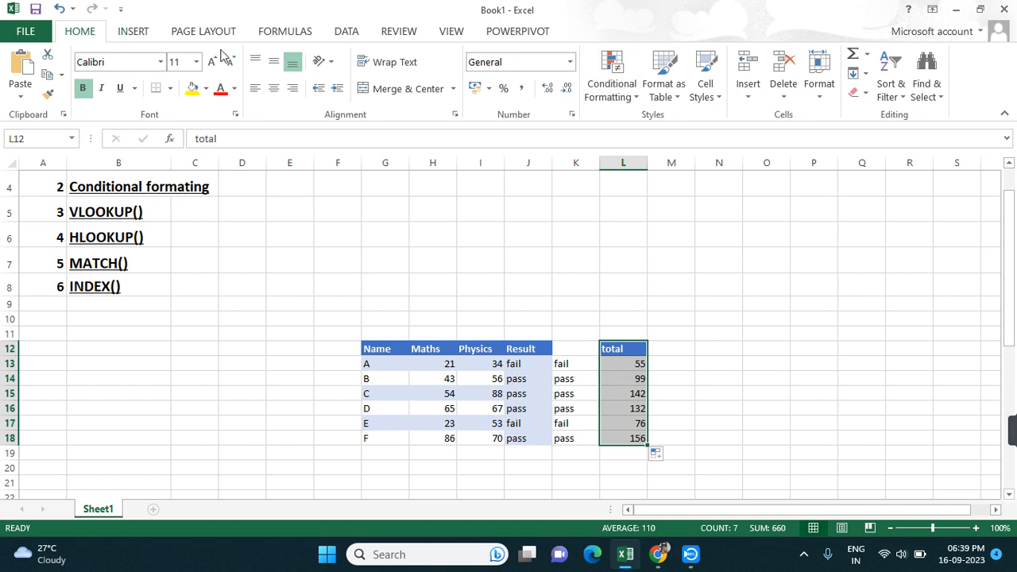
pyautogui.click(625, 92)
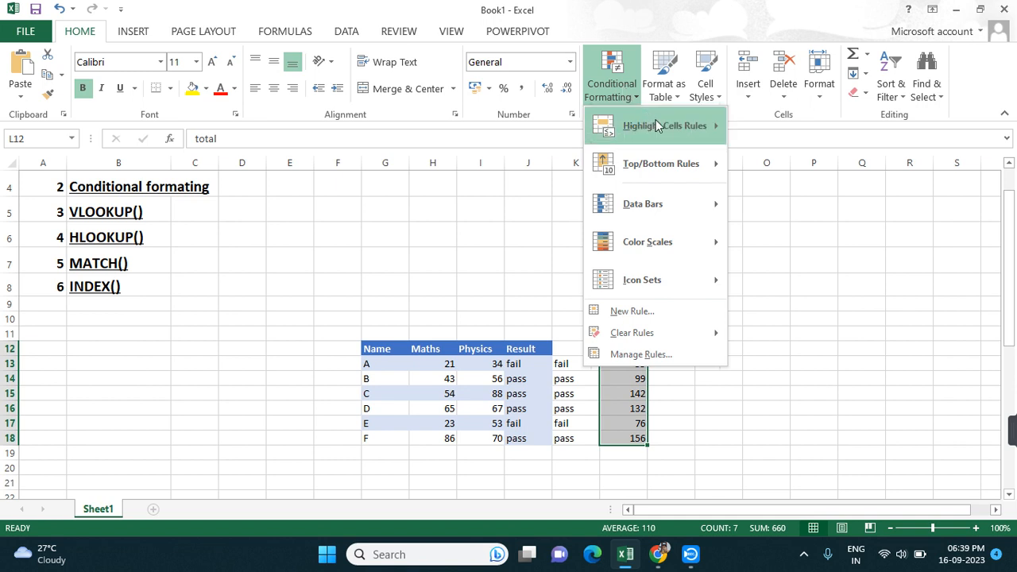
pyautogui.moveTo(690, 128)
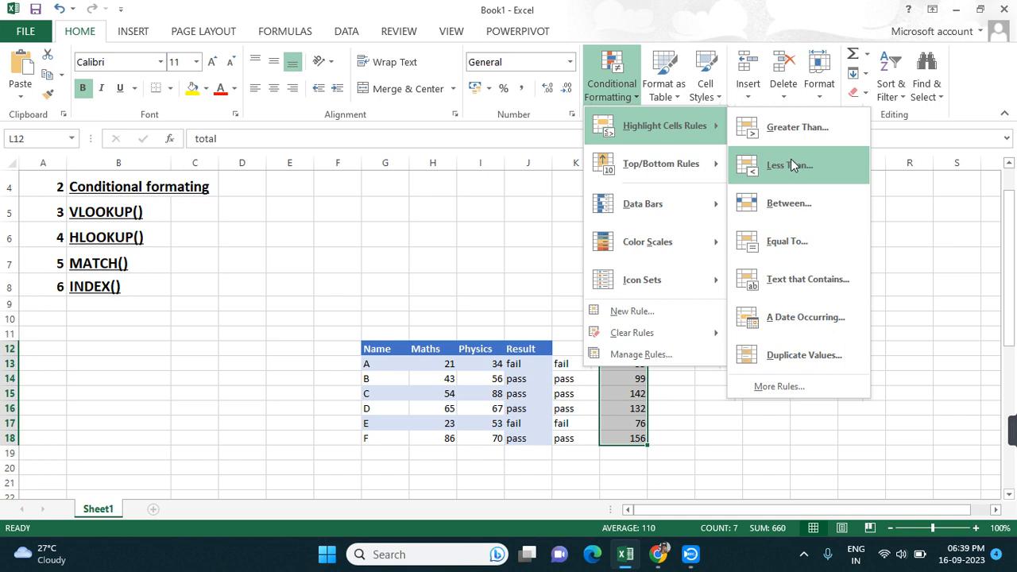
pyautogui.click(791, 129)
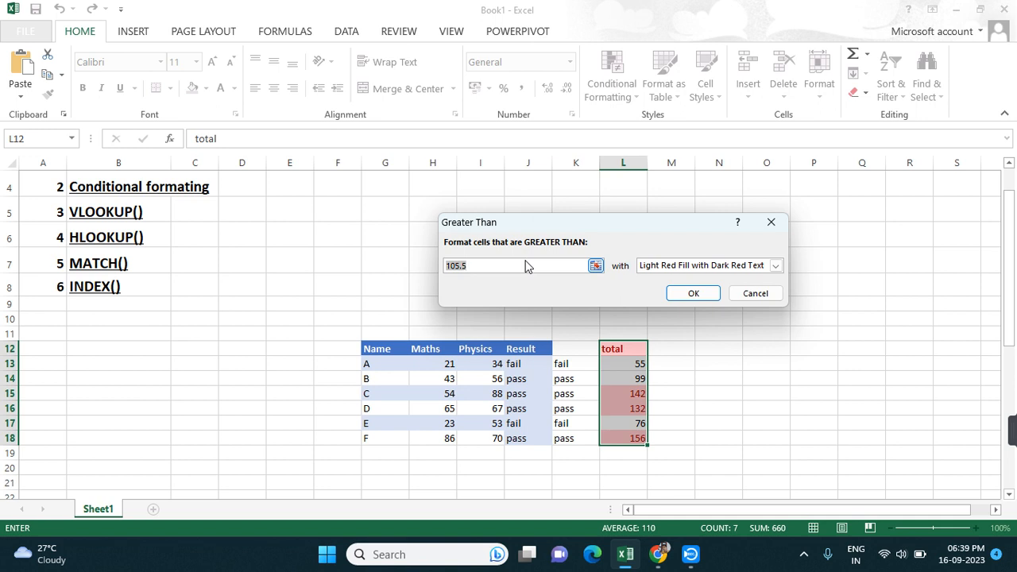
pyautogui.press('BackSpace')
pyautogui.click(770, 223)
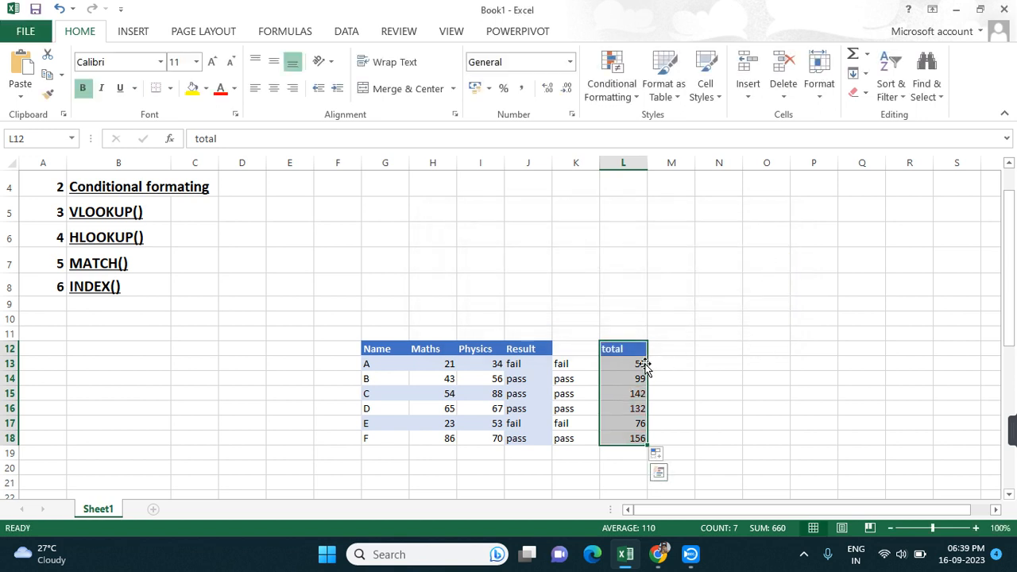
# Start a Greater Than highlight rule on the totals in L13:L18 with 100 as the threshold.
pyautogui.moveTo(642, 363); pyautogui.dragTo(642, 429)
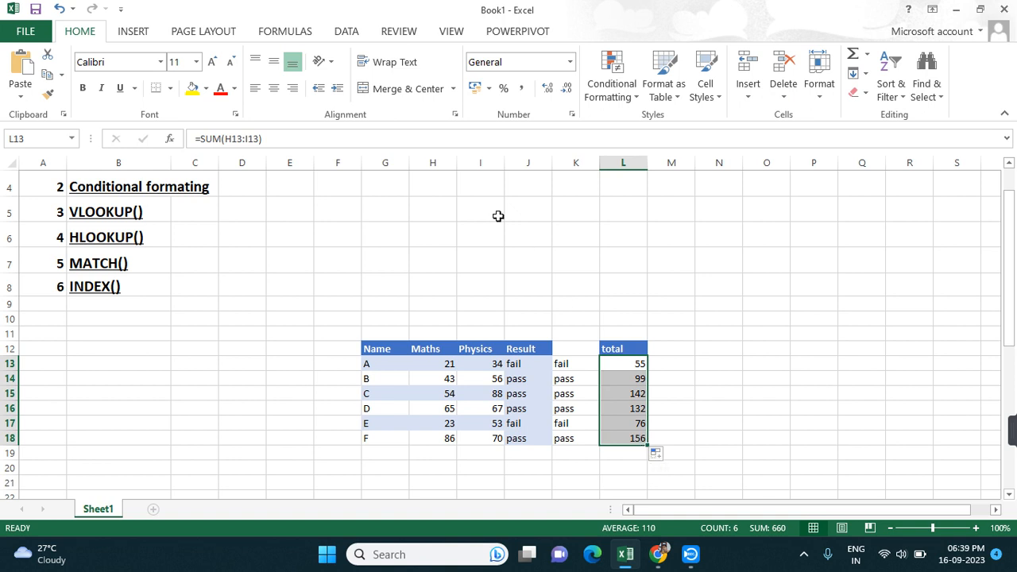
pyautogui.click(611, 75)
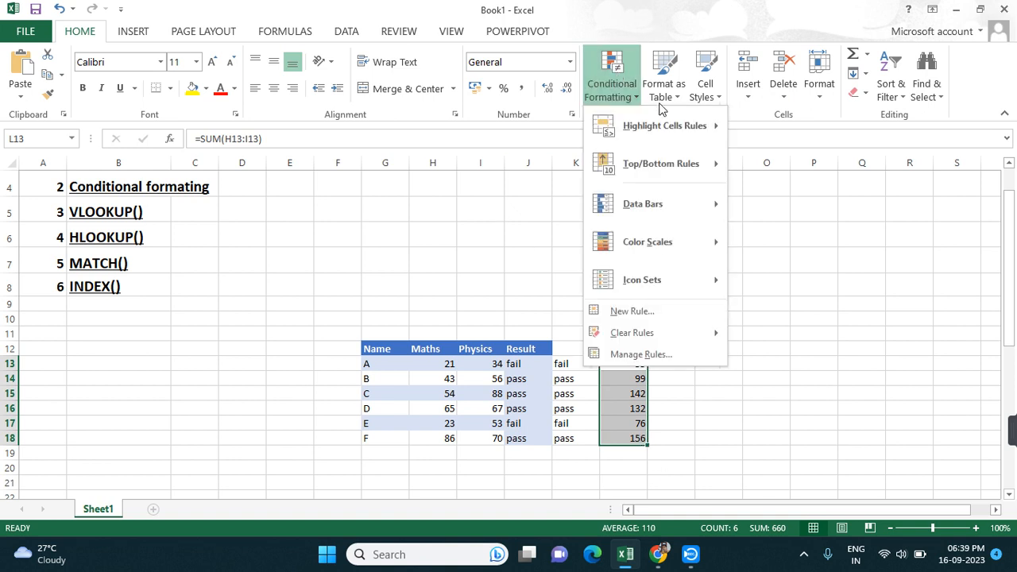
pyautogui.moveTo(692, 128)
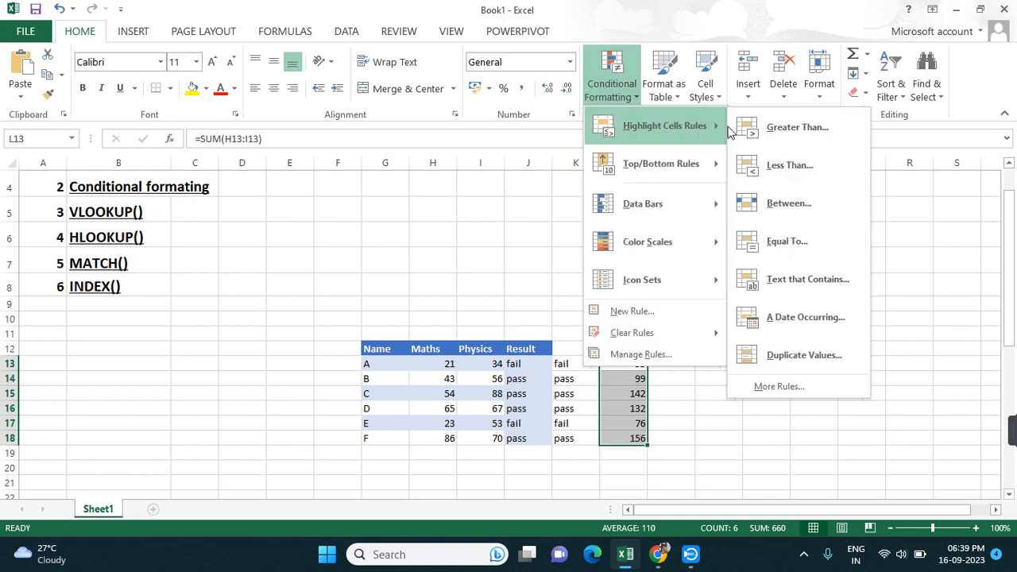
pyautogui.click(785, 129)
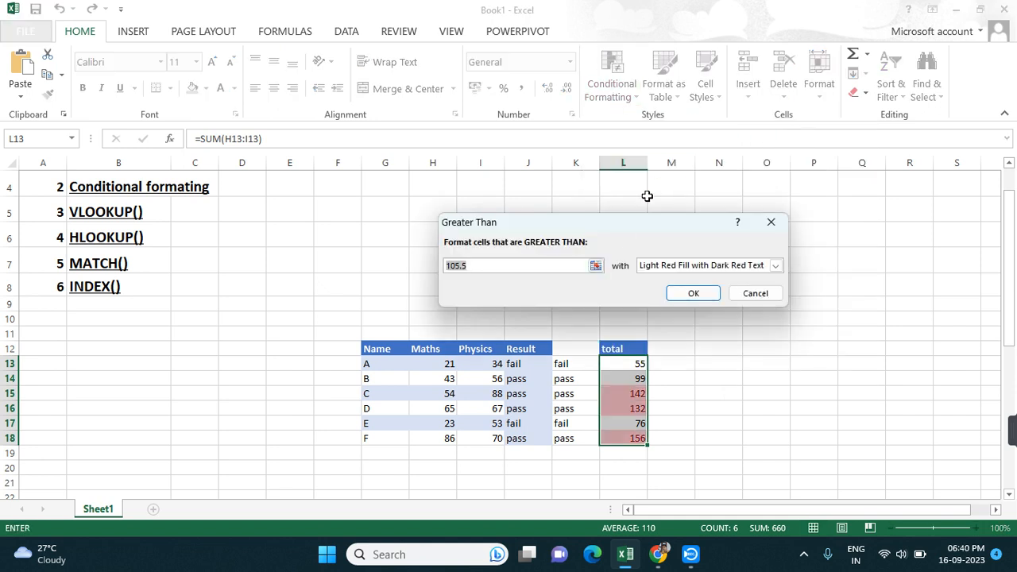
pyautogui.click(533, 265)
pyautogui.press('BackSpace')
pyautogui.press('BackSpace')
pyautogui.press('BackSpace')
pyautogui.press('BackSpace')
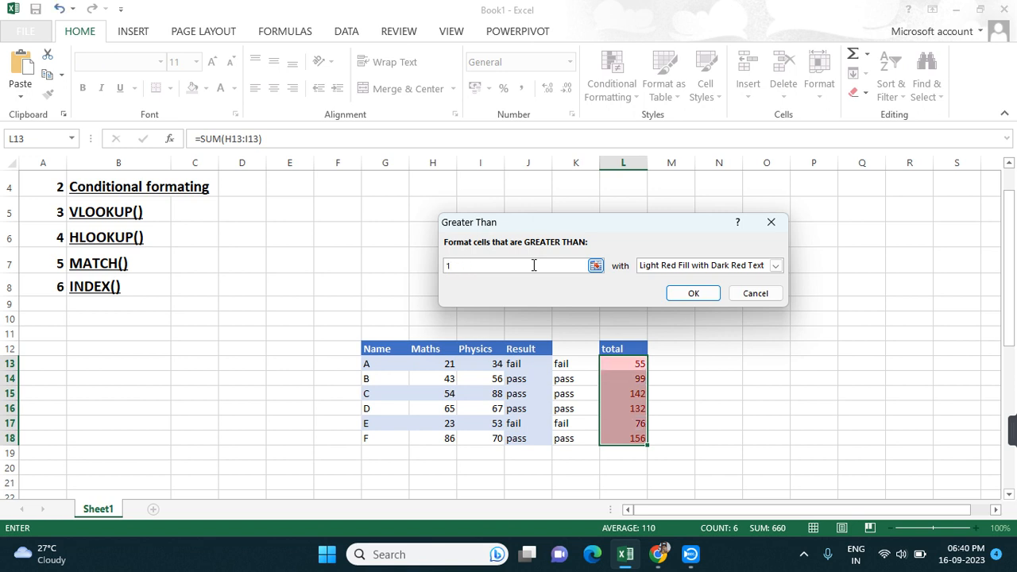
pyautogui.write('100')
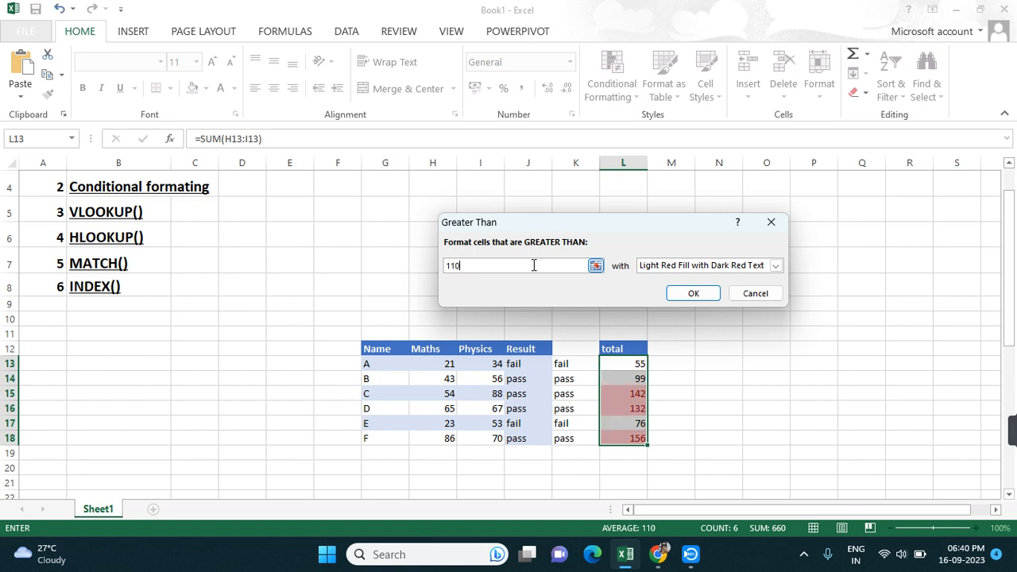
pyautogui.press('BackSpace')
pyautogui.press('BackSpace')
pyautogui.press('BackSpace')
# Set the rule's format to Green Fill with Dark Green Text and apply it to the totals.
pyautogui.click(775, 267)
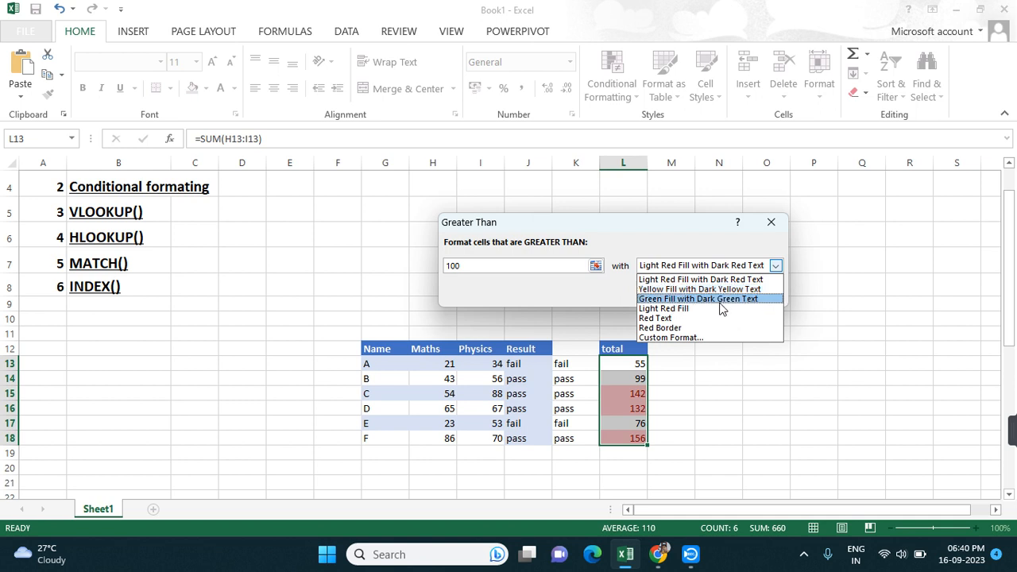
pyautogui.click(691, 300)
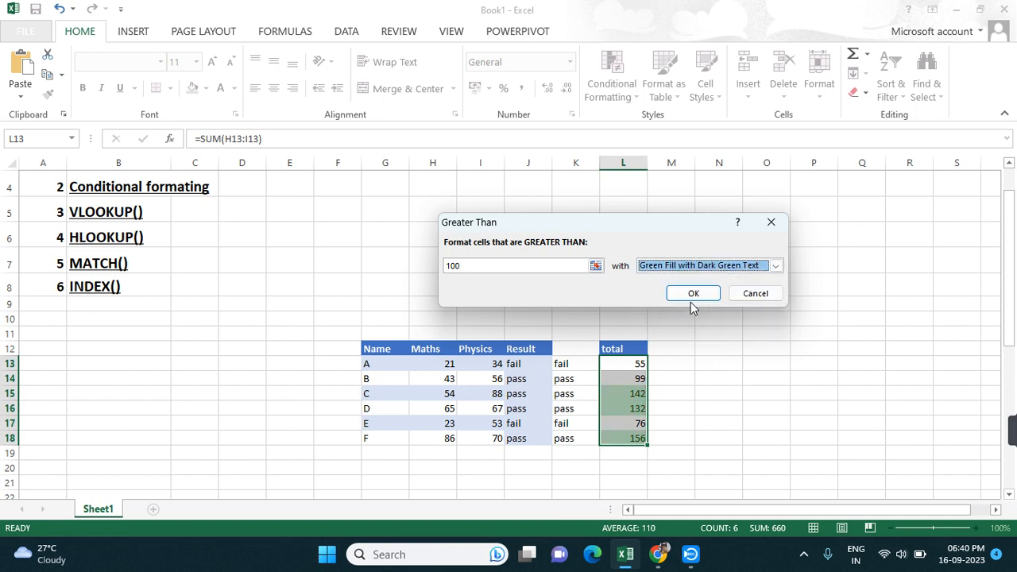
pyautogui.click(691, 295)
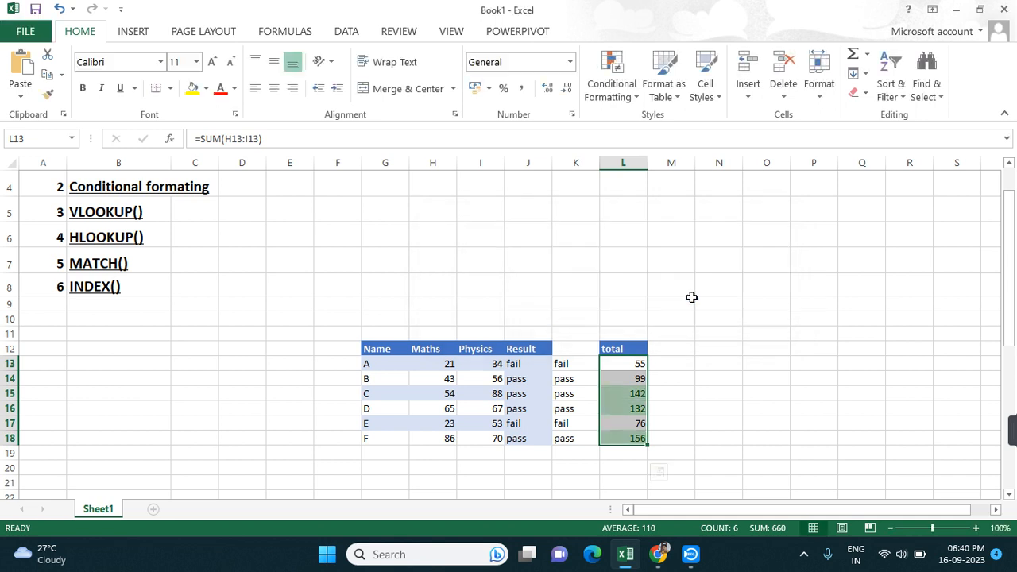
# Add a Less Than highlight rule to the totals in L13:L18 with threshold 100 and Light Red Fill with Dark Red Text.
pyautogui.click(738, 350)
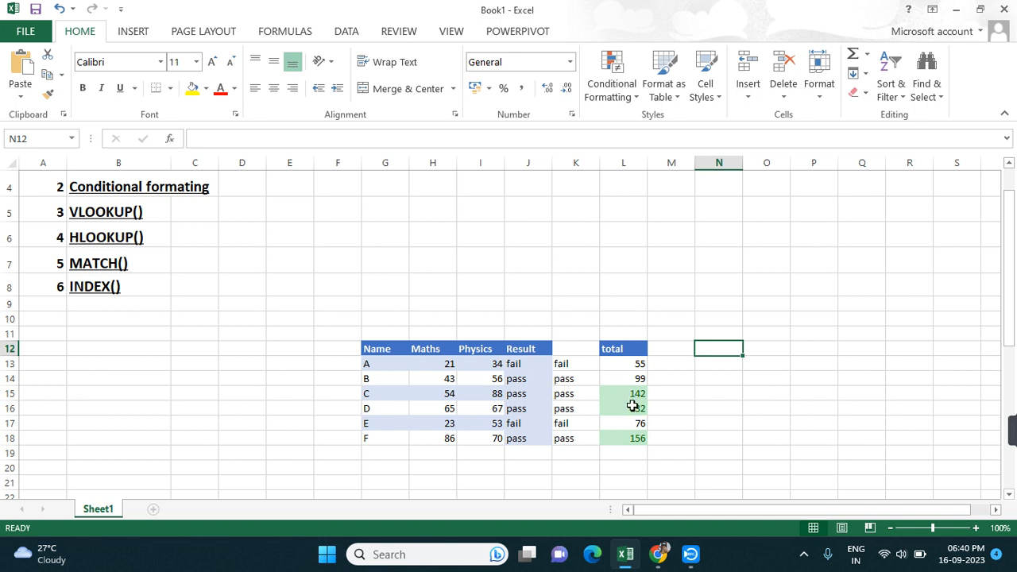
pyautogui.moveTo(633, 363); pyautogui.dragTo(637, 437)
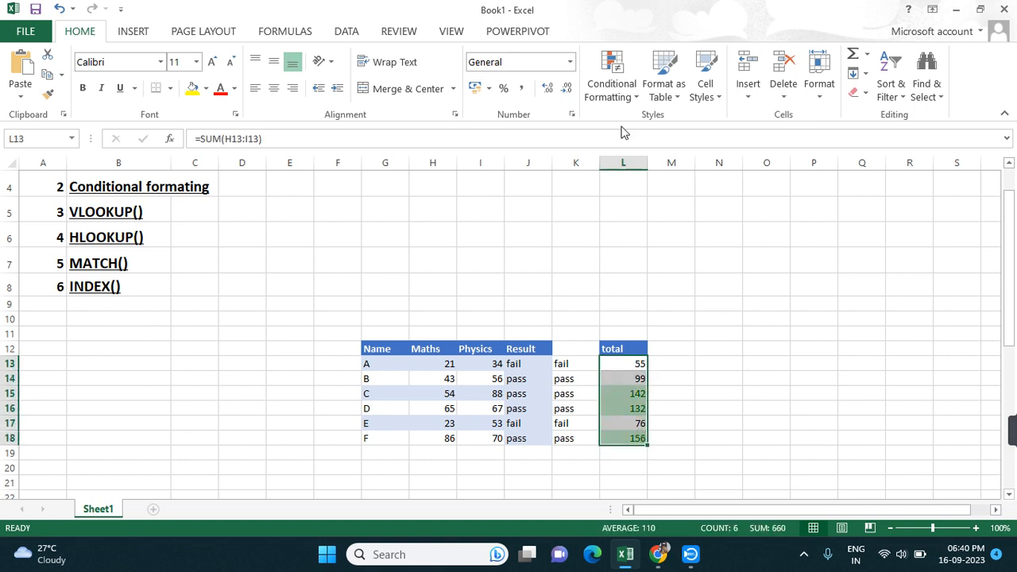
pyautogui.click(614, 94)
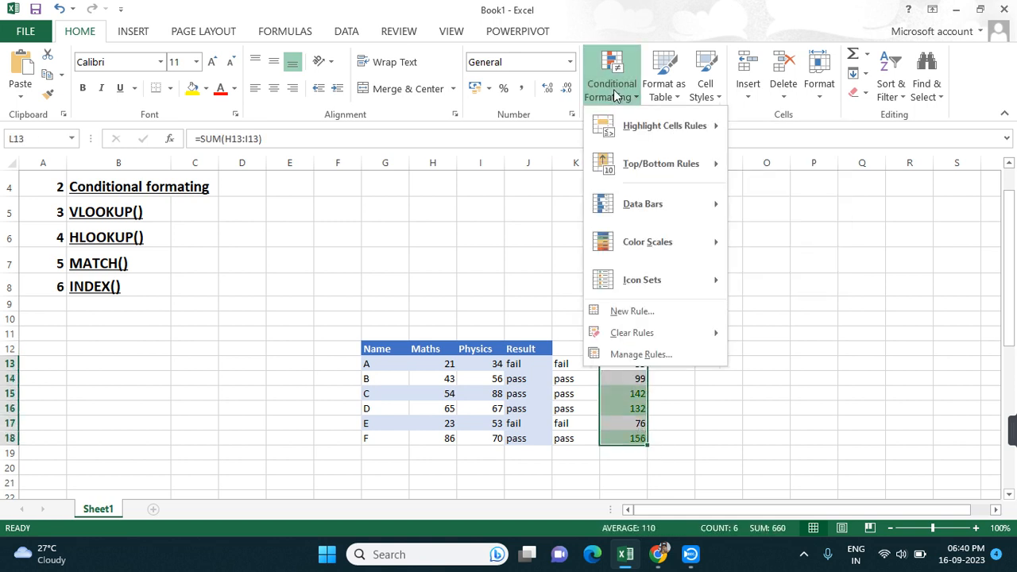
pyautogui.moveTo(697, 131)
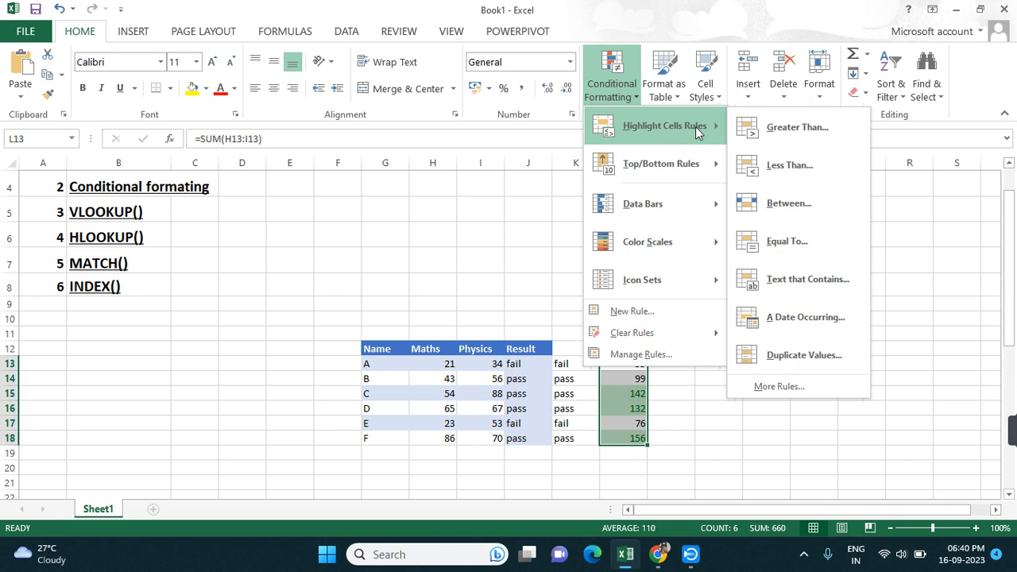
pyautogui.click(774, 171)
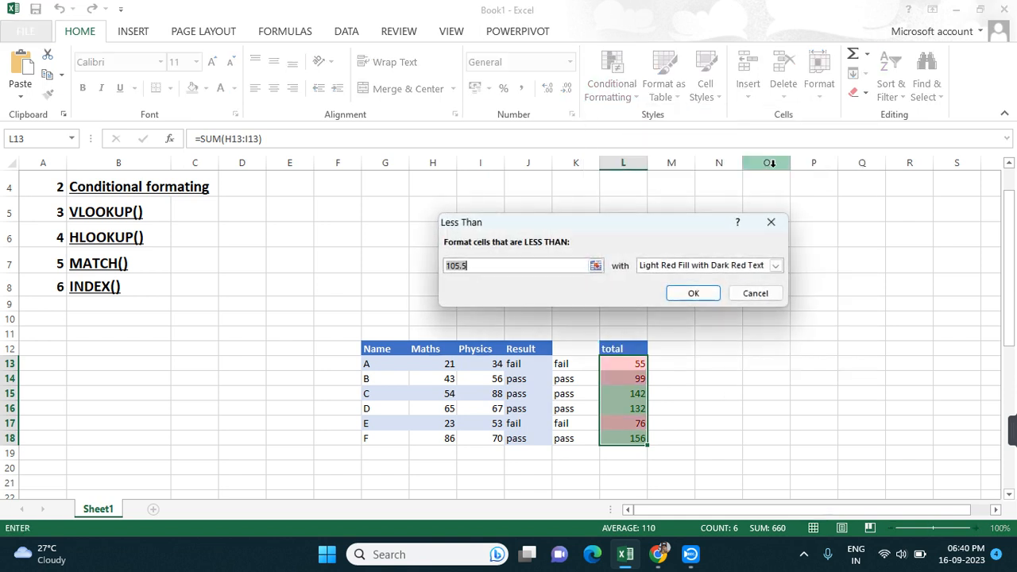
pyautogui.click(547, 262)
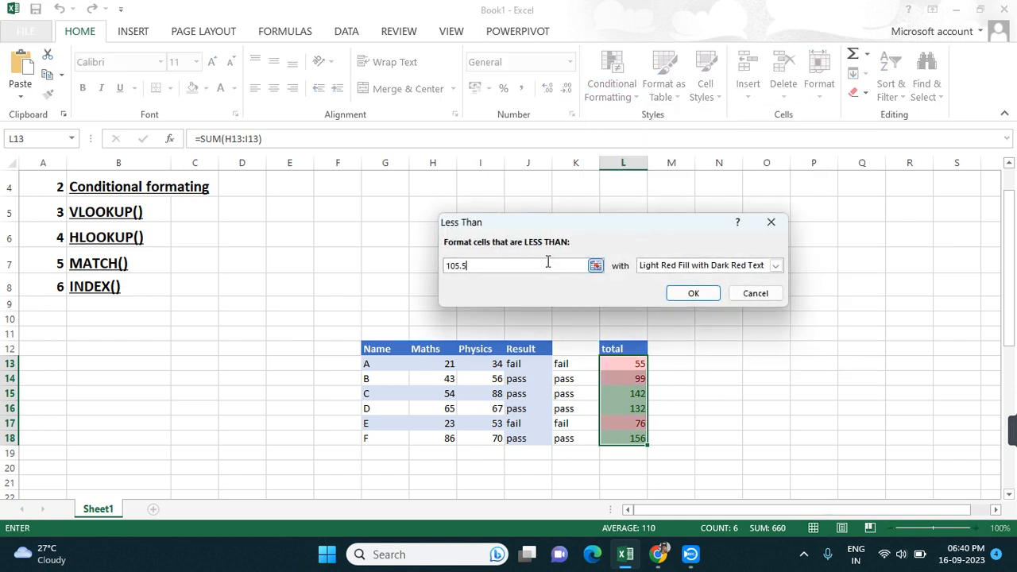
pyautogui.press('BackSpace')
pyautogui.press('BackSpace')
pyautogui.press('BackSpace')
pyautogui.press('BackSpace')
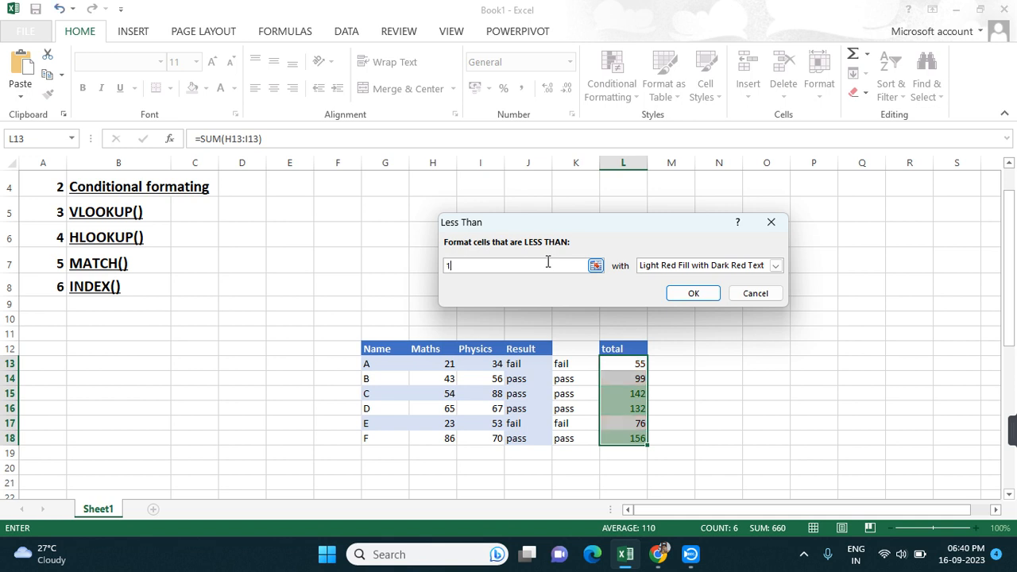
pyautogui.write('00')
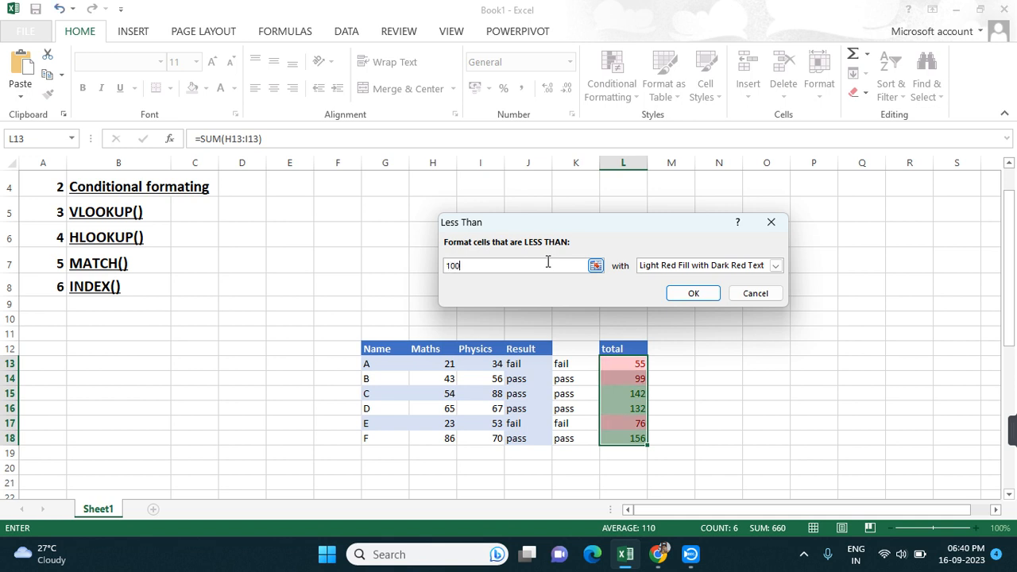
pyautogui.click(701, 293)
pyautogui.click(689, 337)
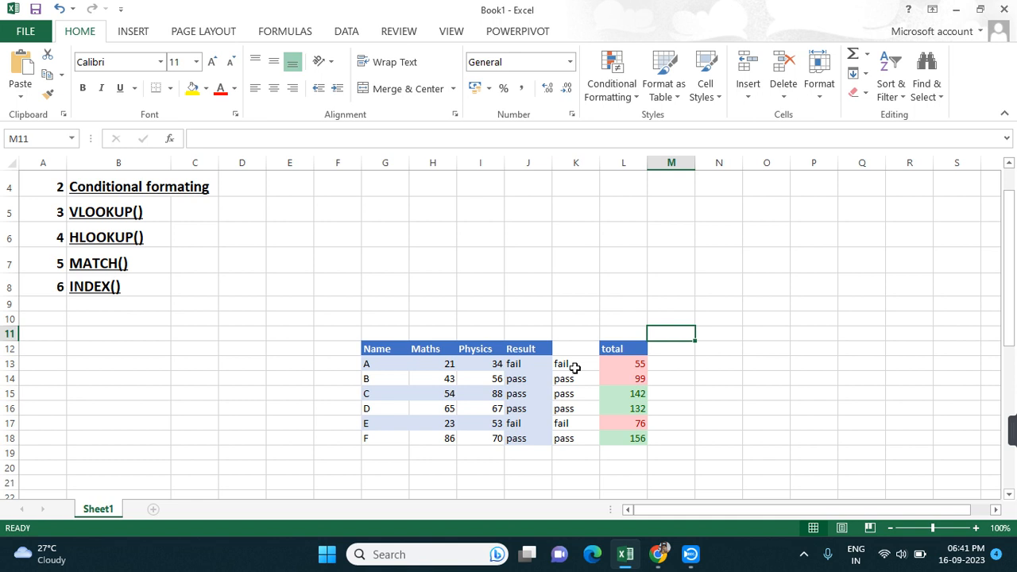
# Start a Top 10 Items rule on the Maths marks in H13:H18 and set the number of top items to 2.
pyautogui.moveTo(449, 364); pyautogui.dragTo(461, 441)
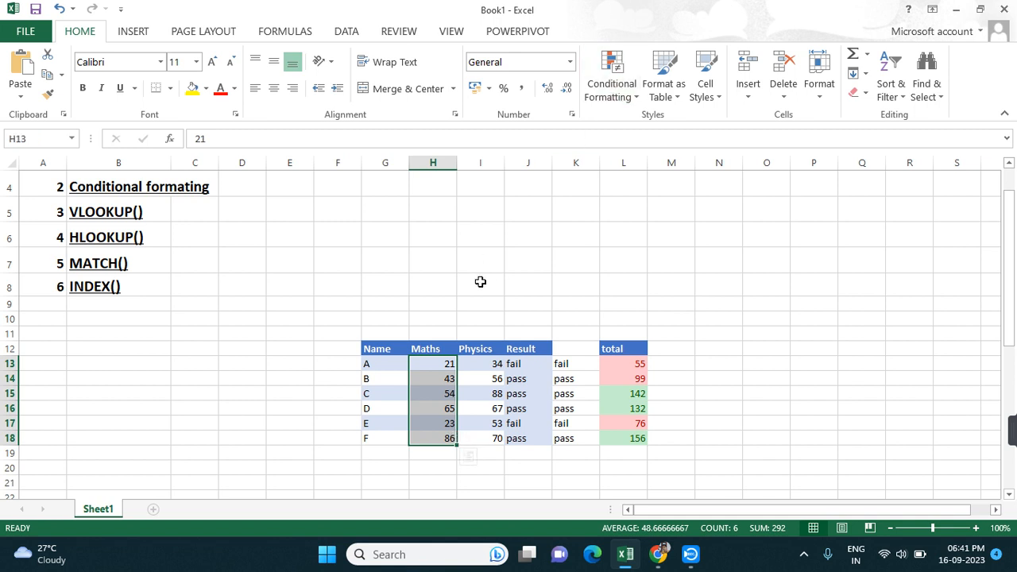
pyautogui.click(612, 101)
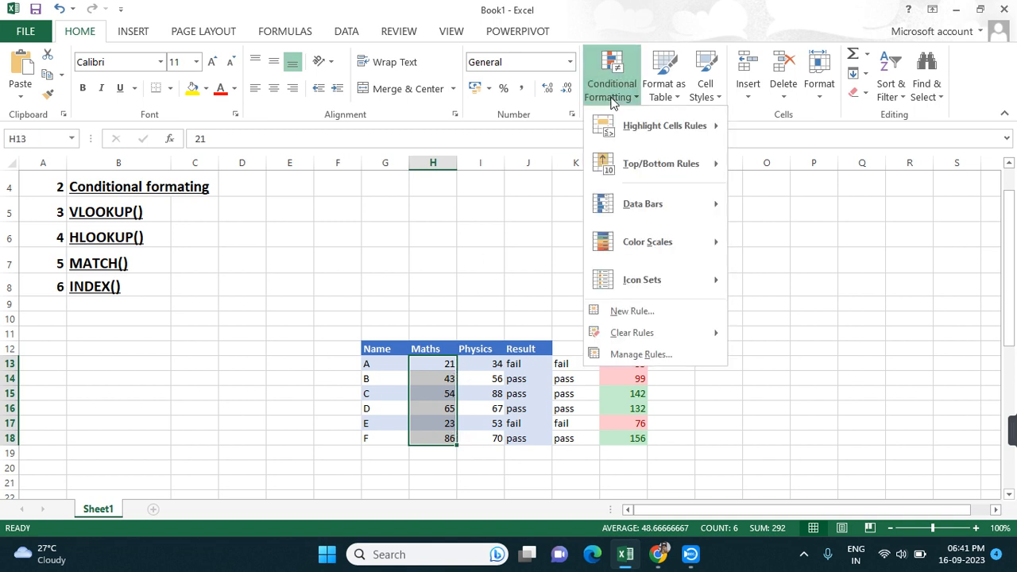
pyautogui.moveTo(676, 170)
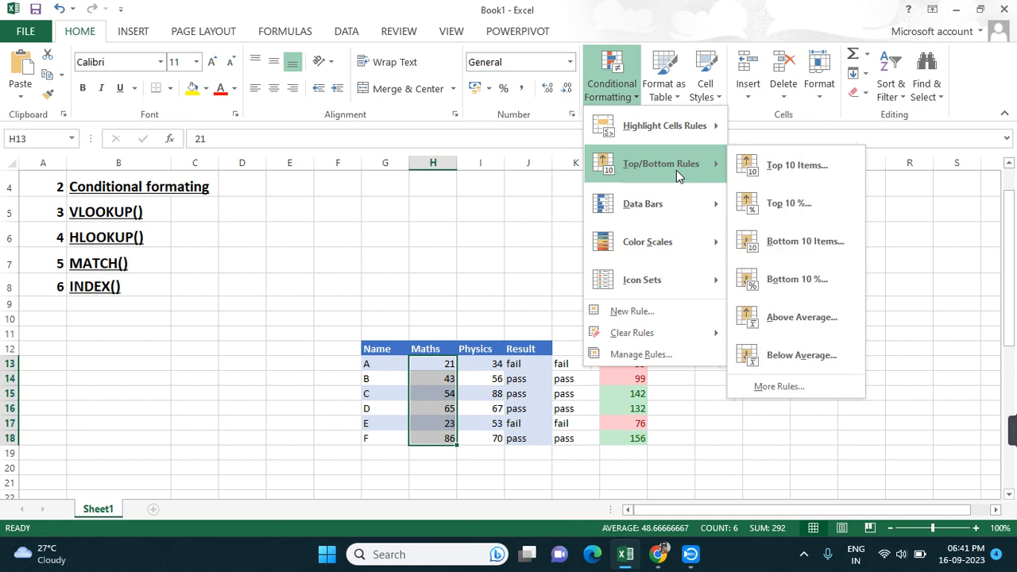
pyautogui.click(792, 173)
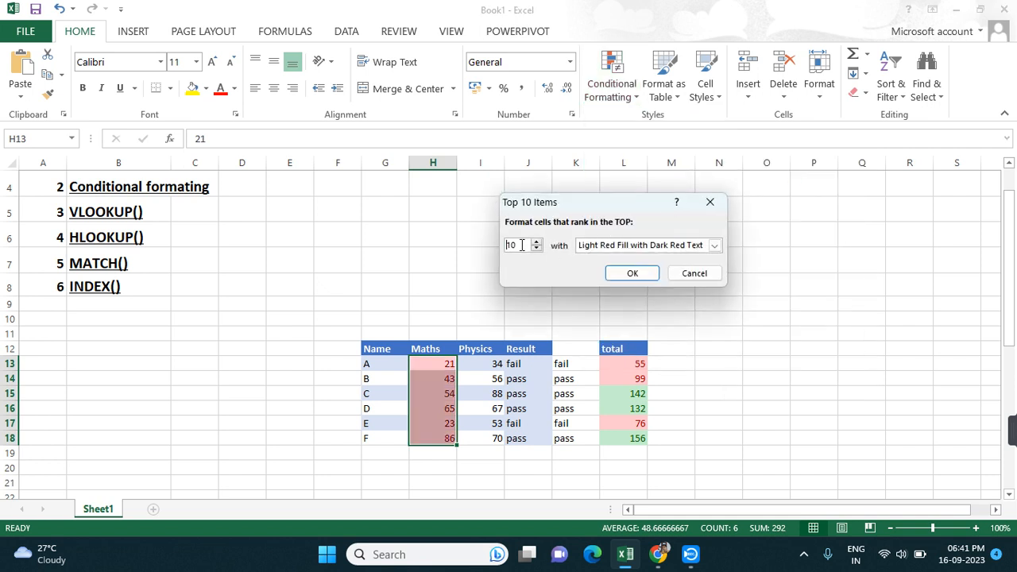
pyautogui.press('BackSpace')
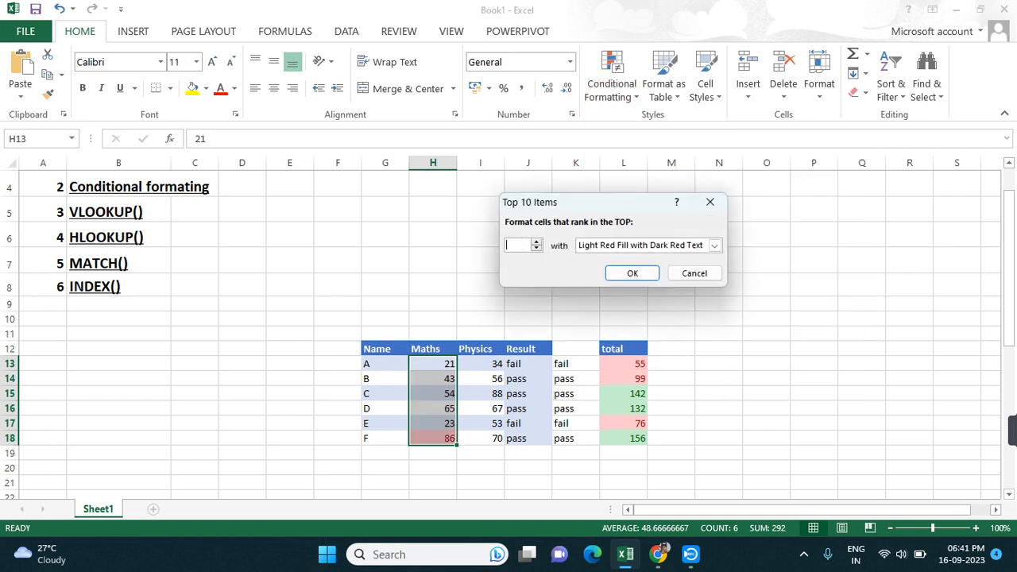
pyautogui.write('2')
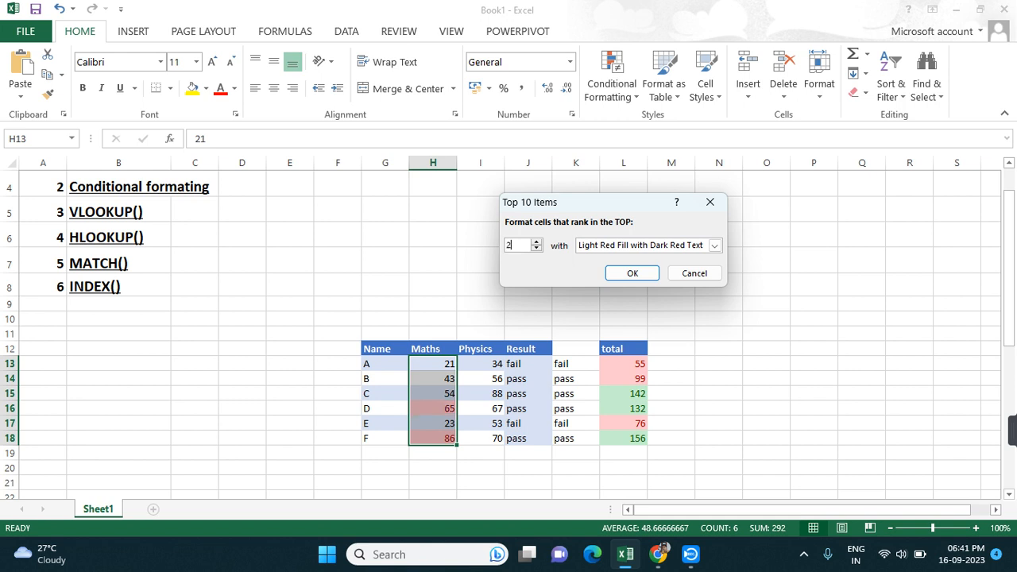
# Give the top-items rule a custom format with a solid green fill and apply it to the Maths marks.
pyautogui.click(714, 247)
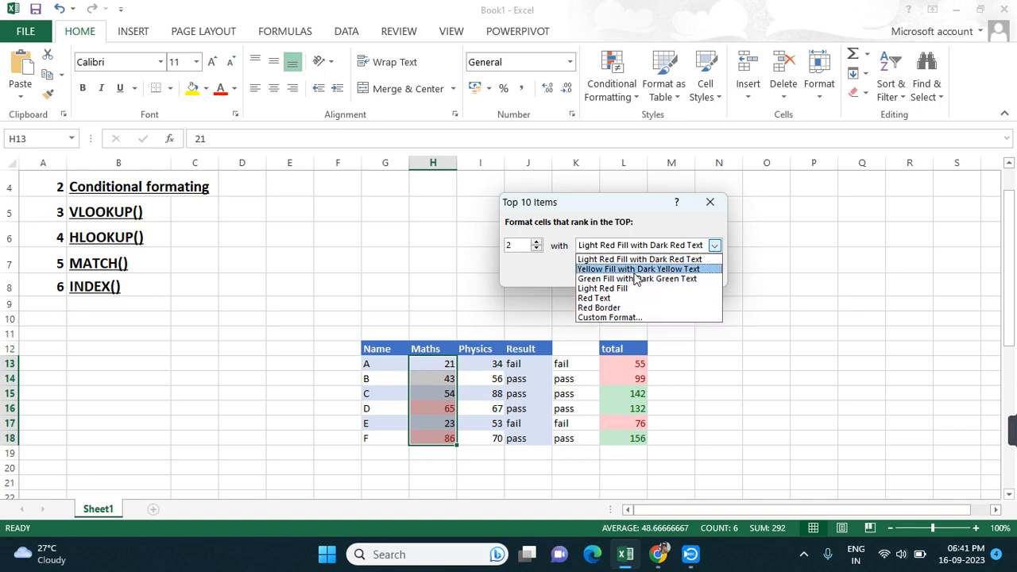
pyautogui.click(621, 317)
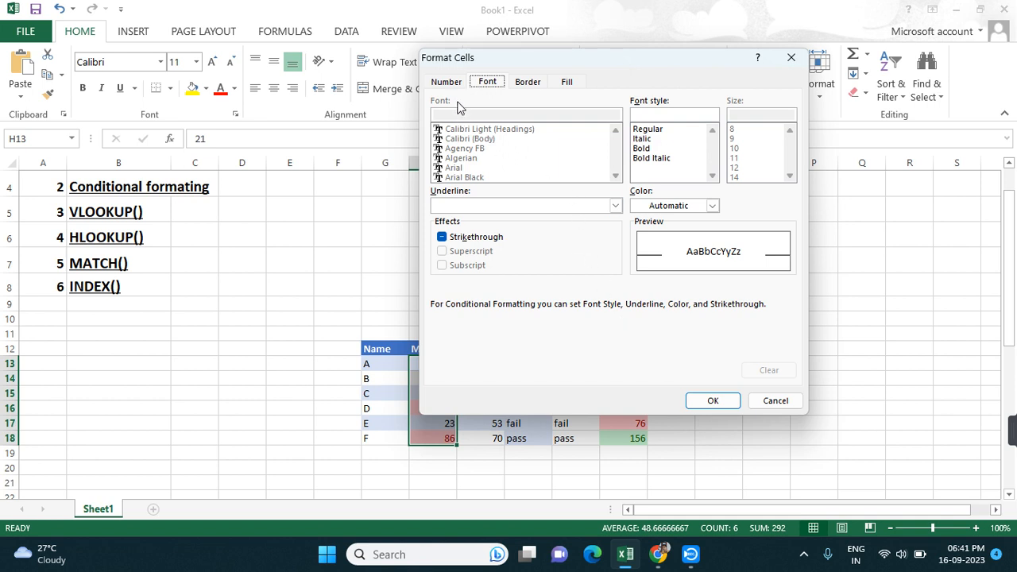
pyautogui.click(564, 83)
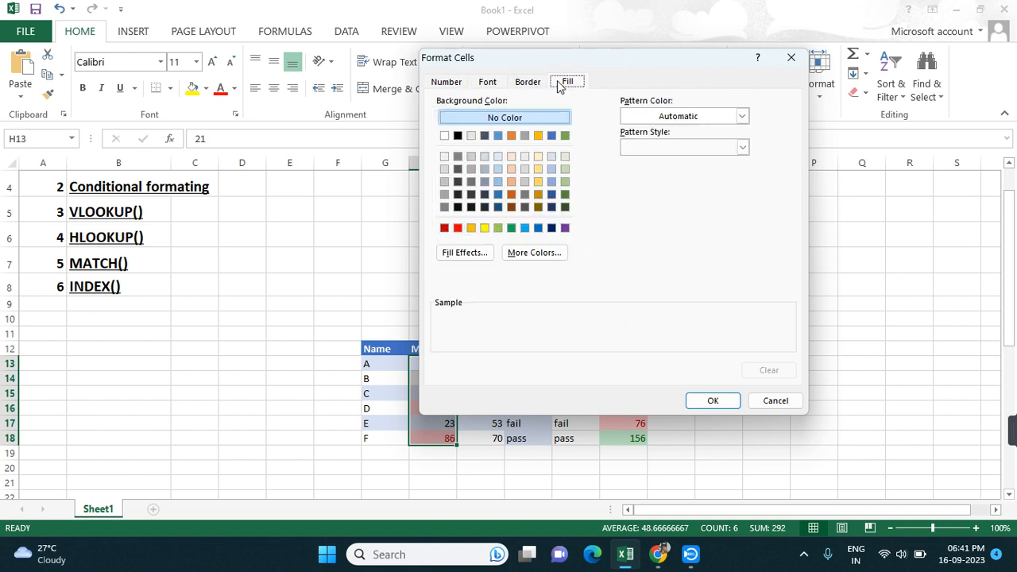
pyautogui.click(511, 229)
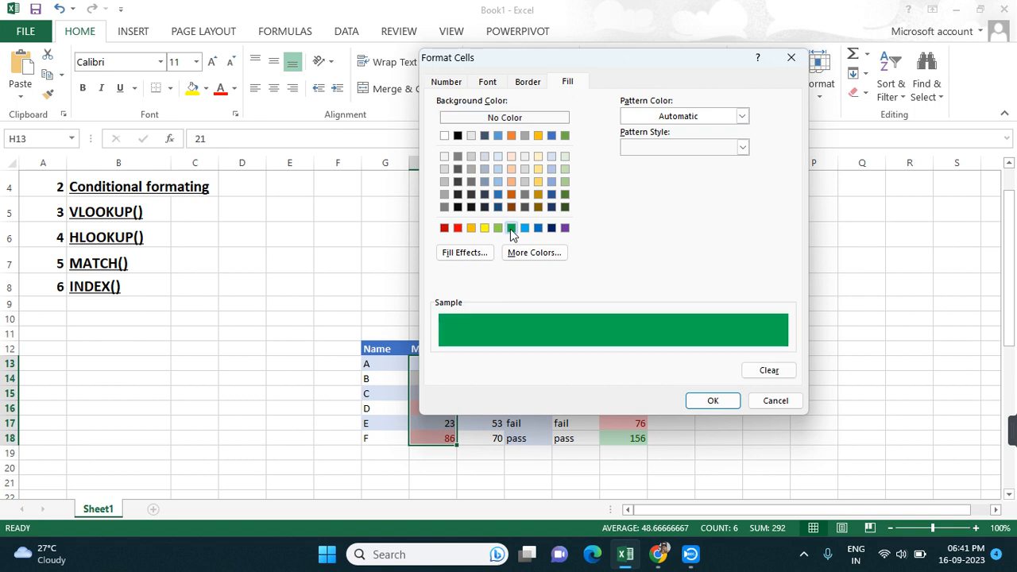
pyautogui.click(711, 400)
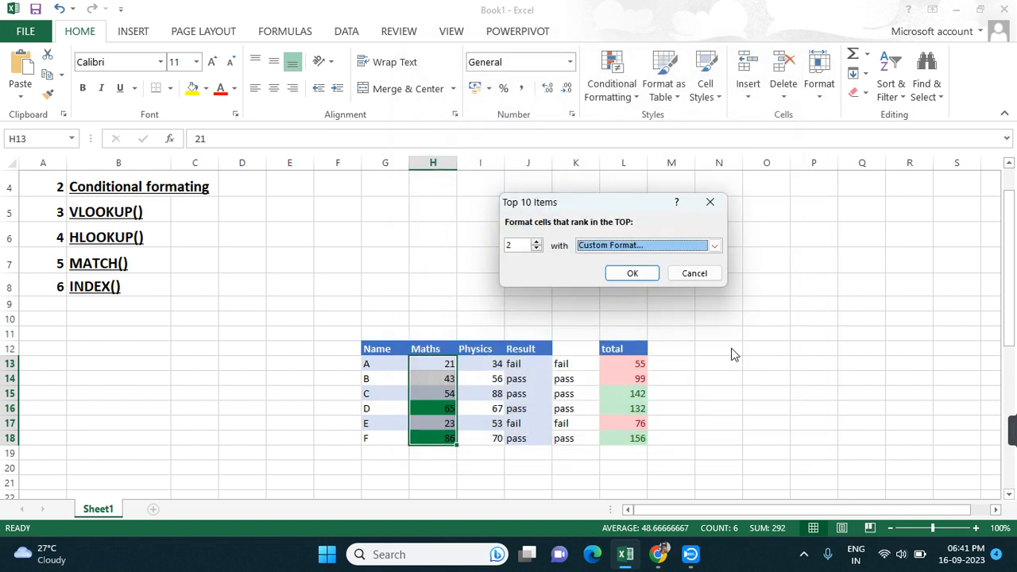
pyautogui.click(642, 277)
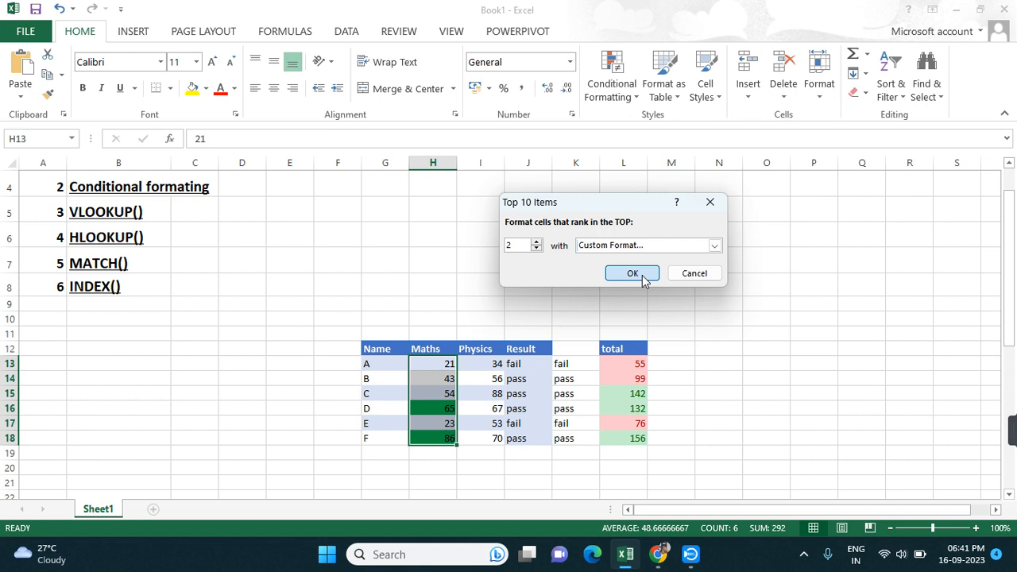
pyautogui.click(723, 350)
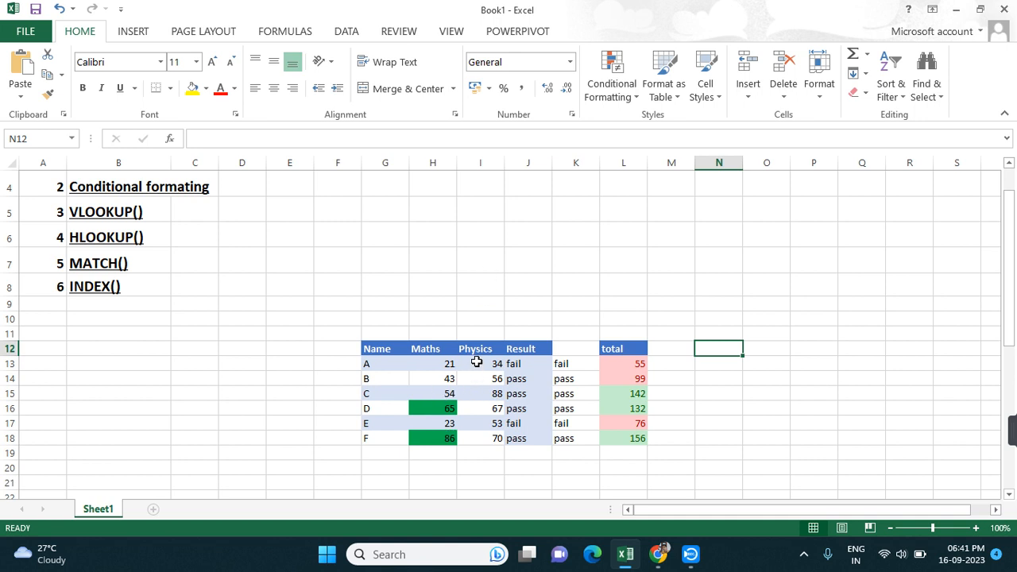
# Apply orange gradient-fill data bars to the Physics marks in I13:I18.
pyautogui.moveTo(476, 361); pyautogui.dragTo(486, 439)
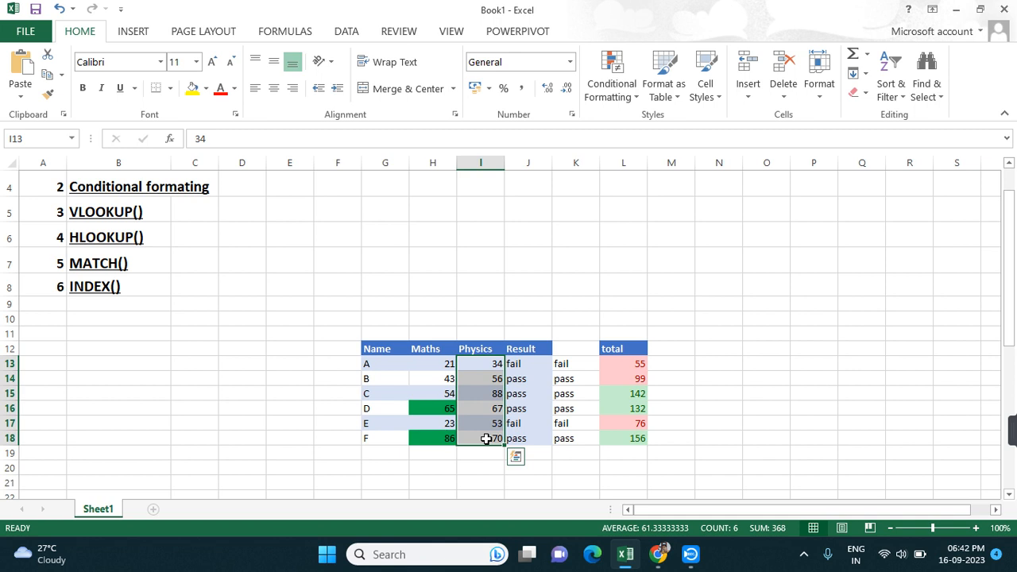
pyautogui.click(617, 85)
pyautogui.moveTo(664, 132)
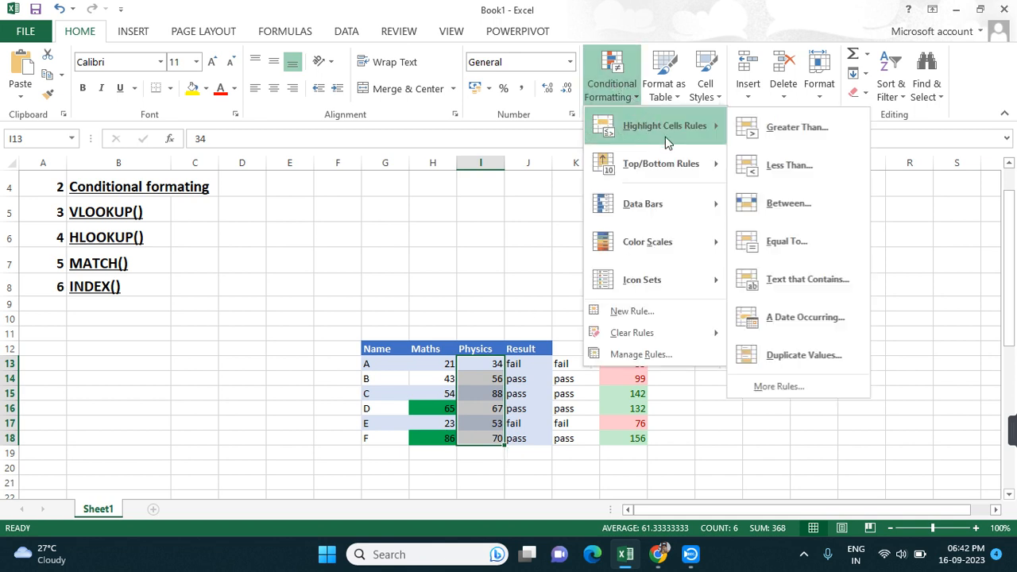
pyautogui.moveTo(668, 205)
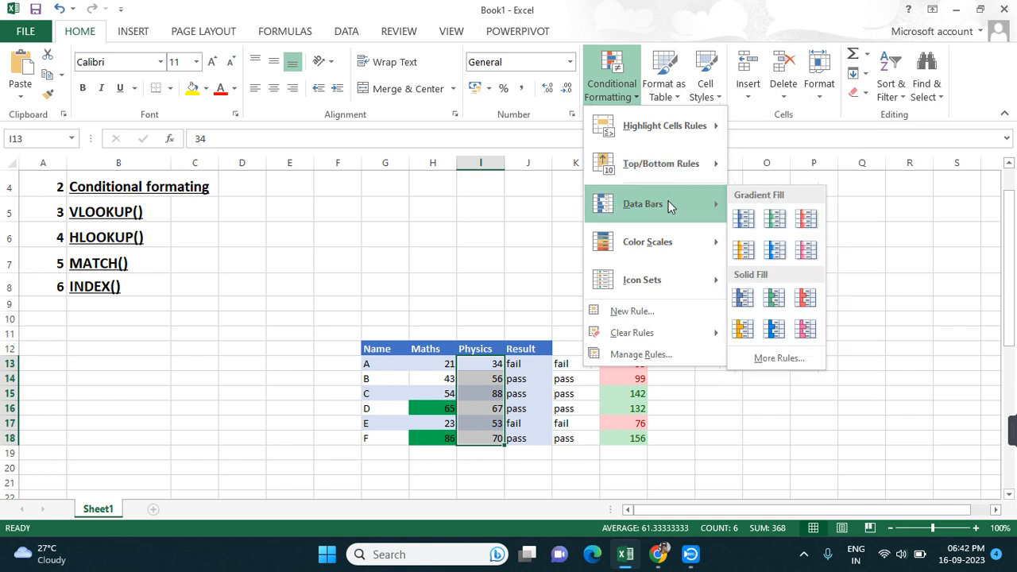
pyautogui.click(743, 251)
pyautogui.click(634, 281)
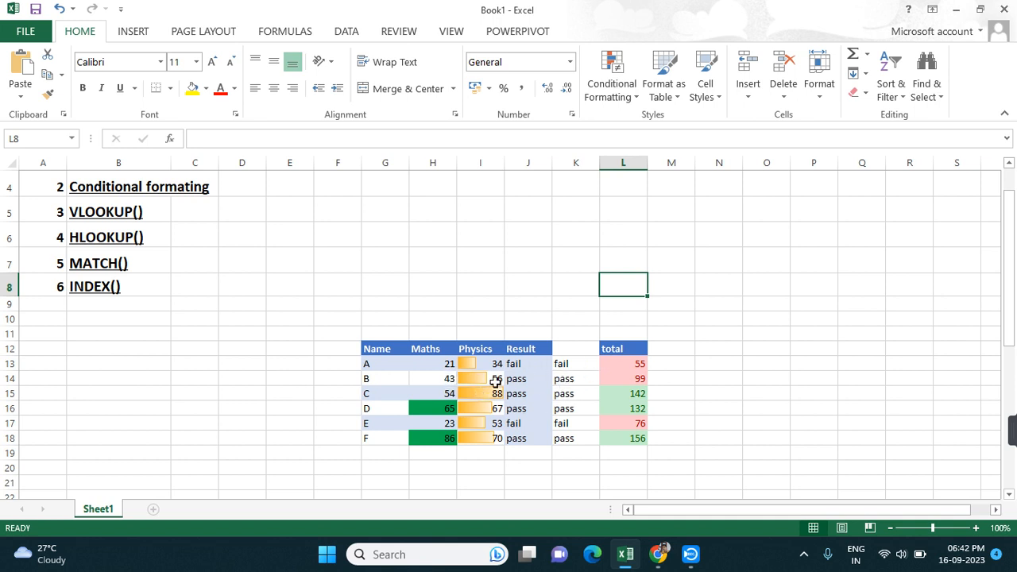
# Apply a three-color scale to the Maths marks in H13:H18, with green for the lowest, yellow for the middle and red for the highest.
pyautogui.moveTo(452, 363); pyautogui.dragTo(450, 438)
pyautogui.click(618, 94)
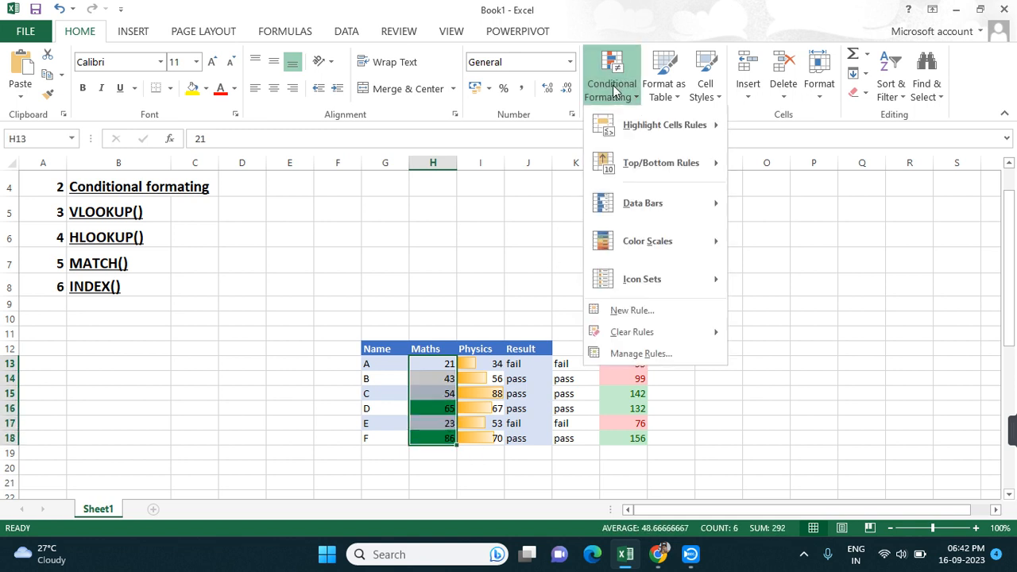
pyautogui.moveTo(664, 227)
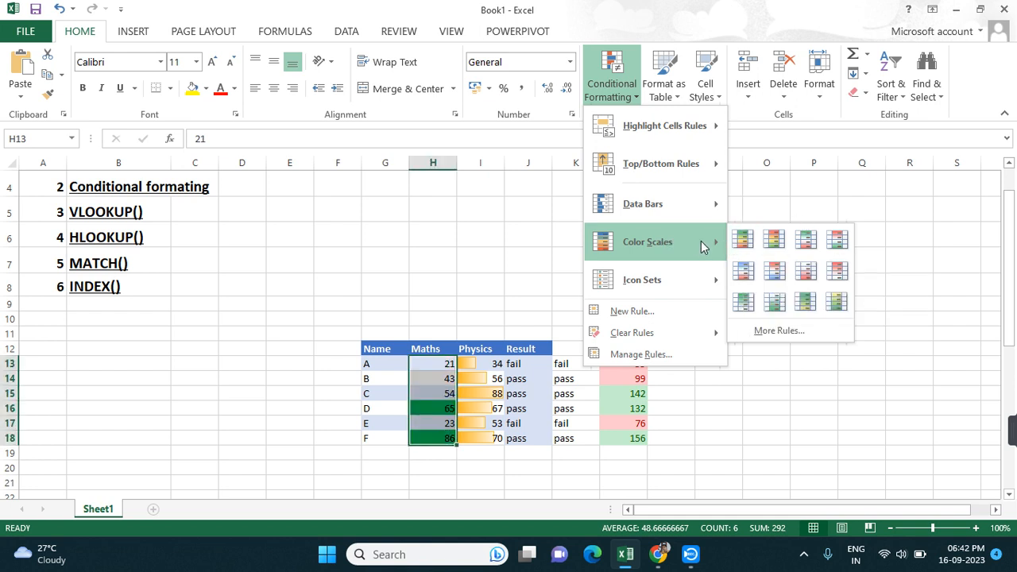
pyautogui.click(776, 242)
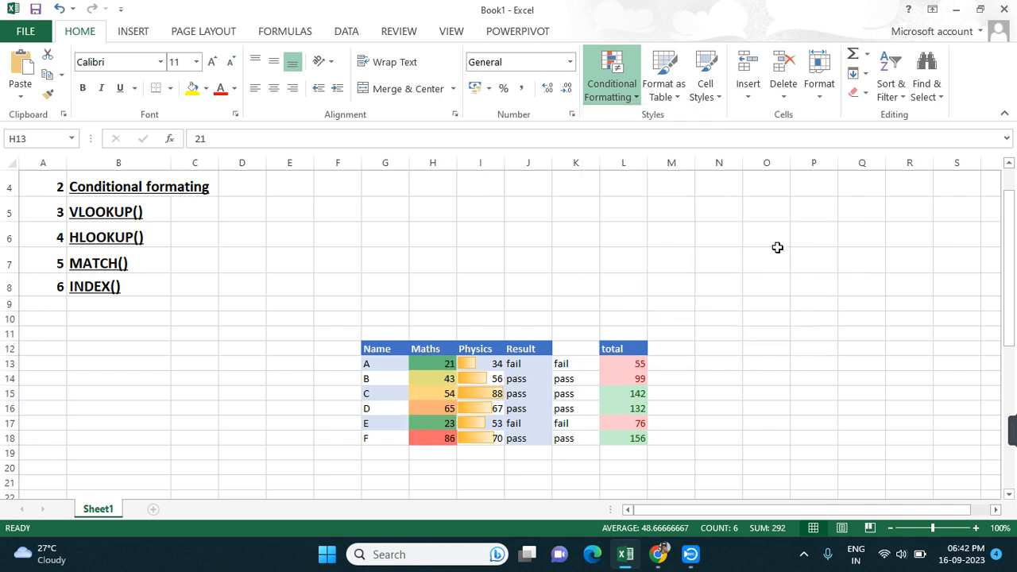
pyautogui.click(773, 294)
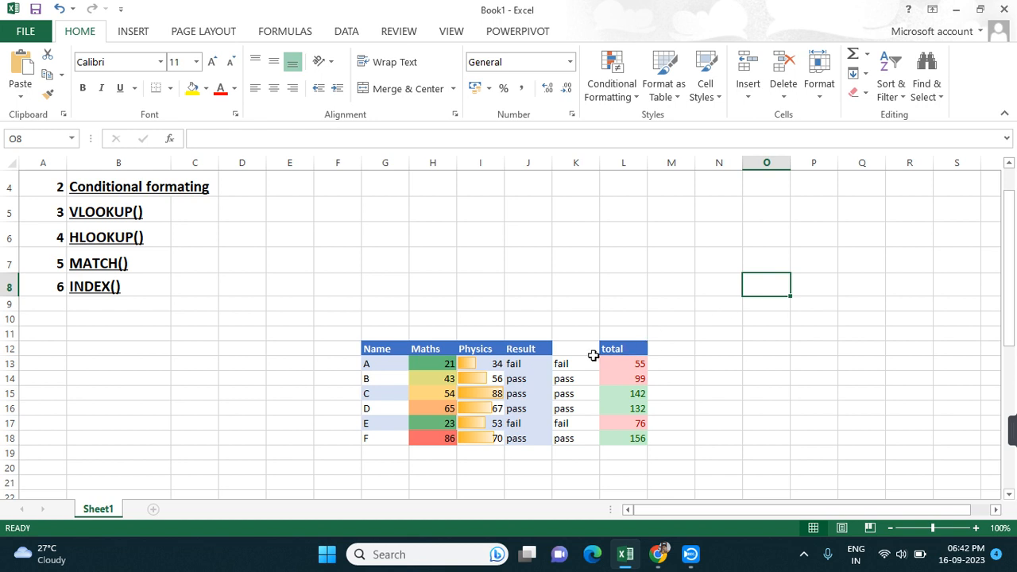
# Add the colored four-arrow directional icon set to the Physics marks in I13:I18.
pyautogui.moveTo(496, 359); pyautogui.dragTo(481, 438)
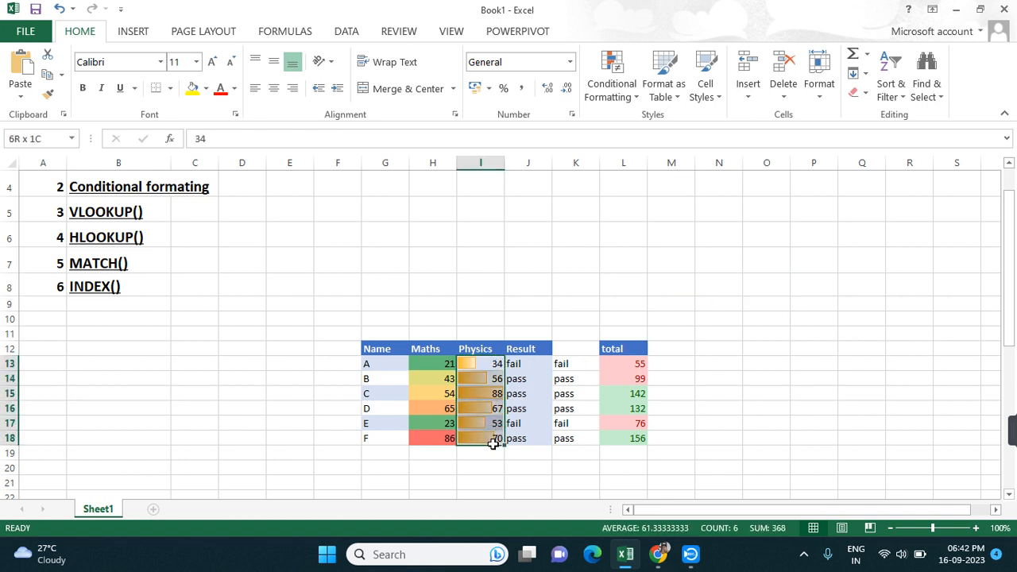
pyautogui.click(619, 95)
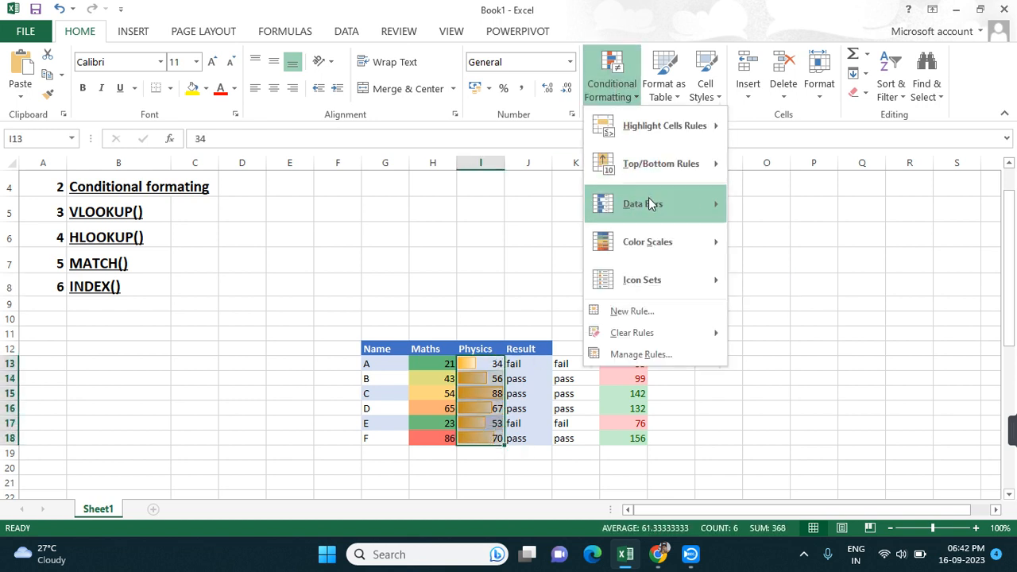
pyautogui.moveTo(667, 274)
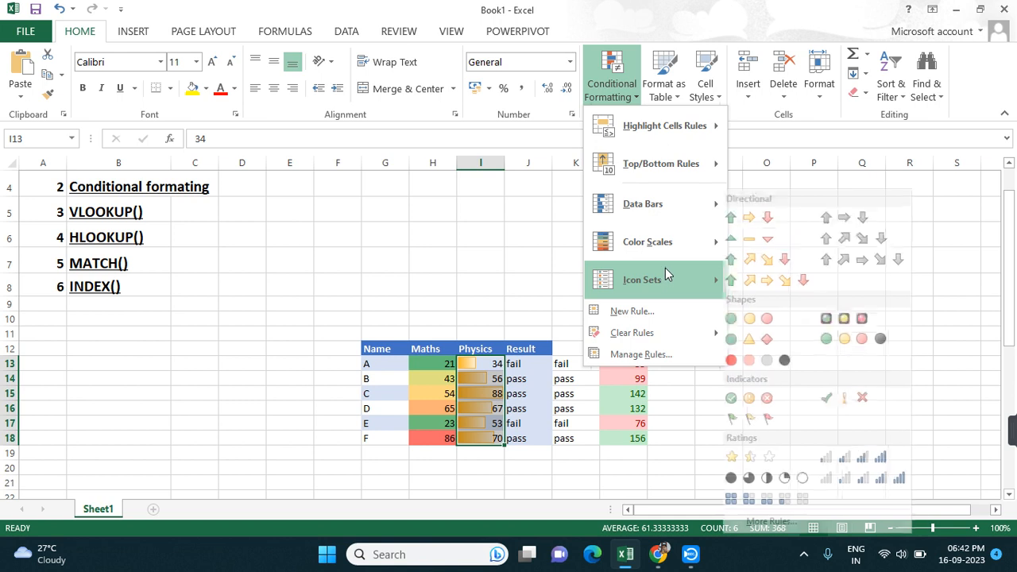
pyautogui.click(744, 269)
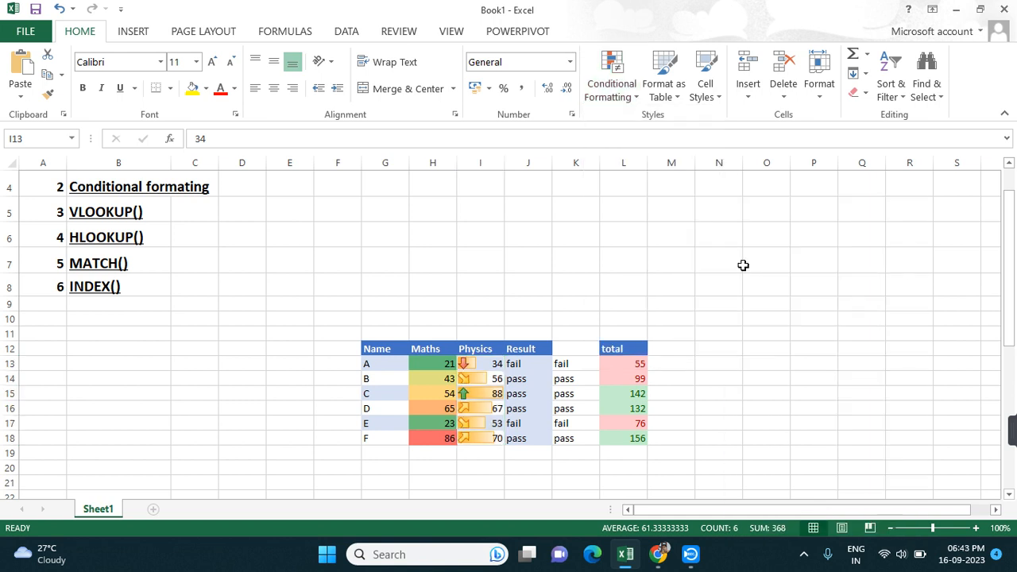
pyautogui.click(715, 332)
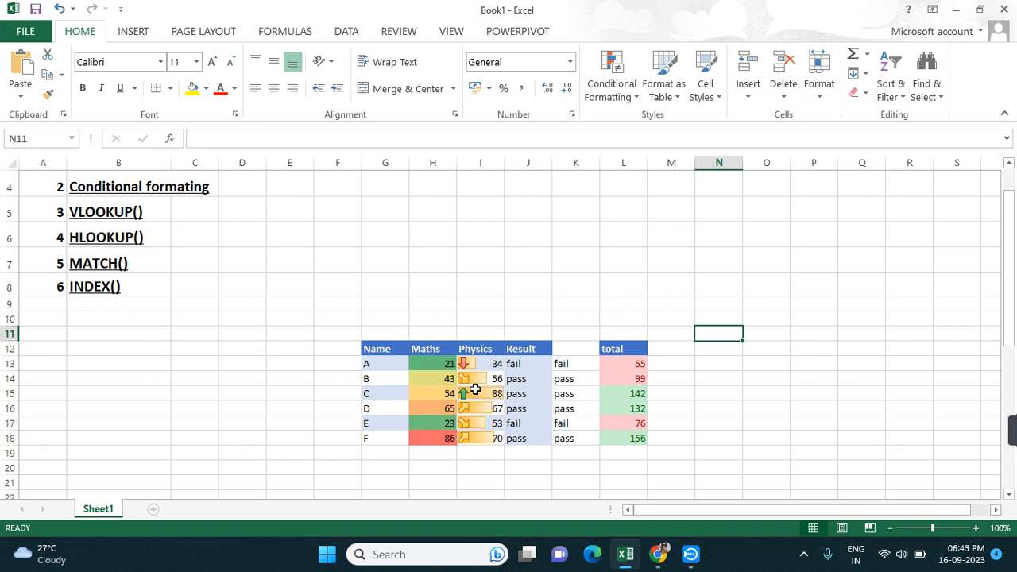
pyautogui.click(714, 397)
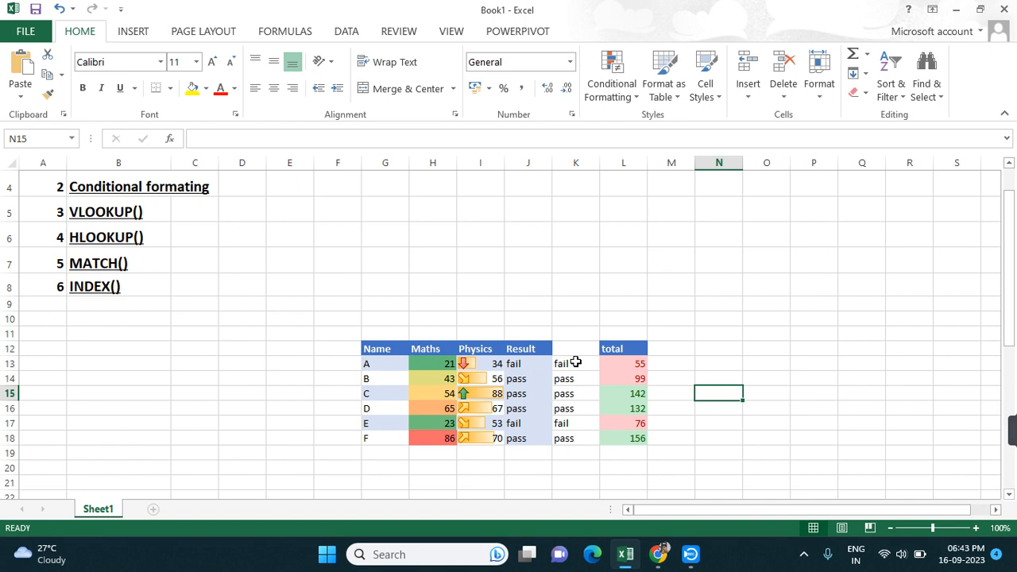
pyautogui.scroll(-1, 575, 361)
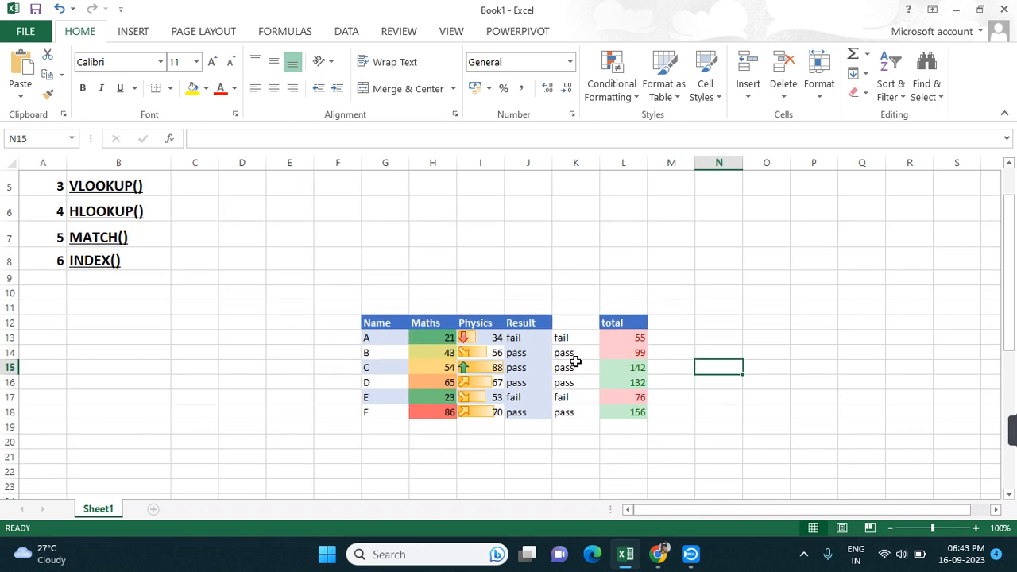
pyautogui.scroll(2, 575, 362)
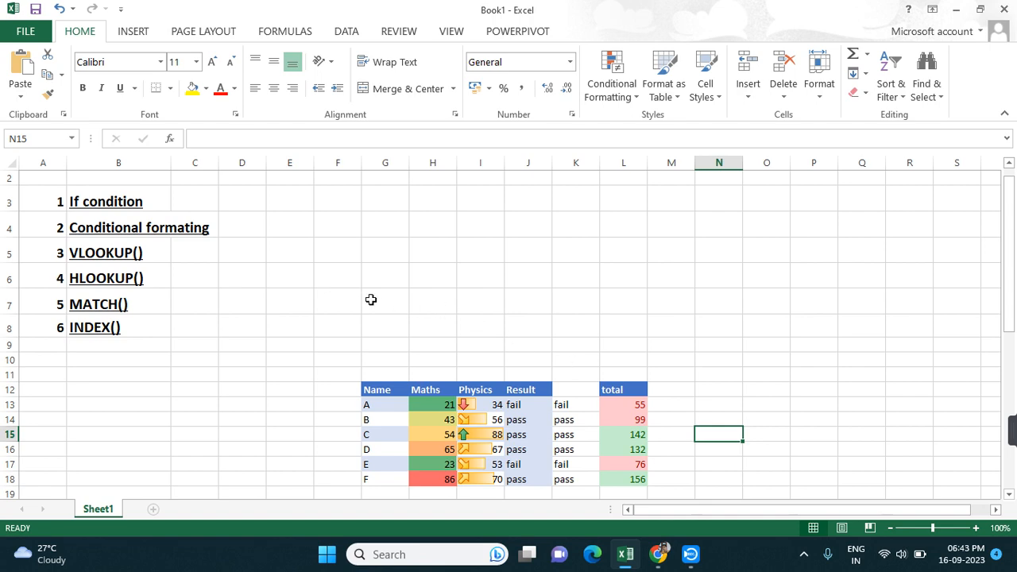
pyautogui.scroll(-7, 416, 305)
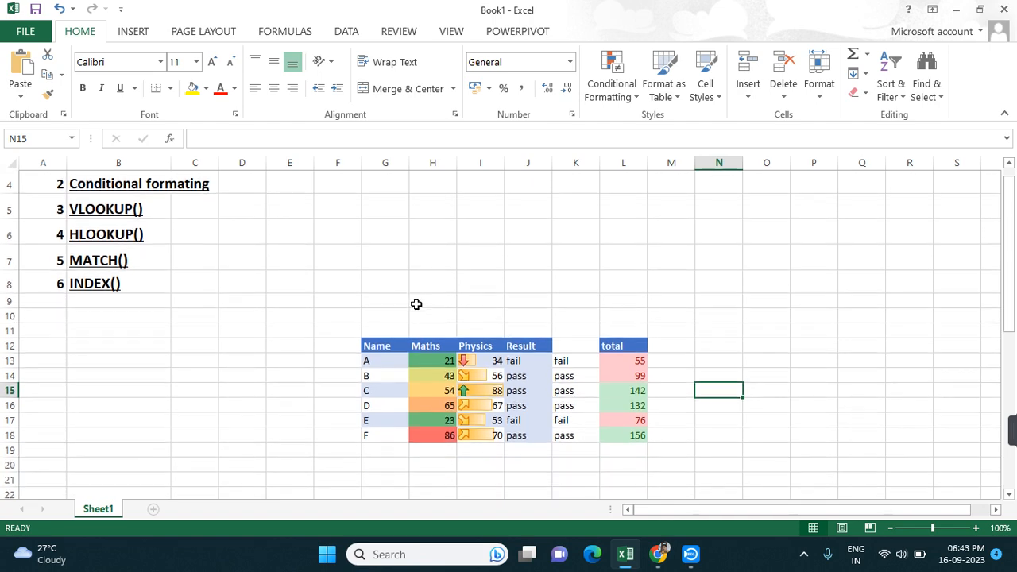
pyautogui.scroll(7, 416, 305)
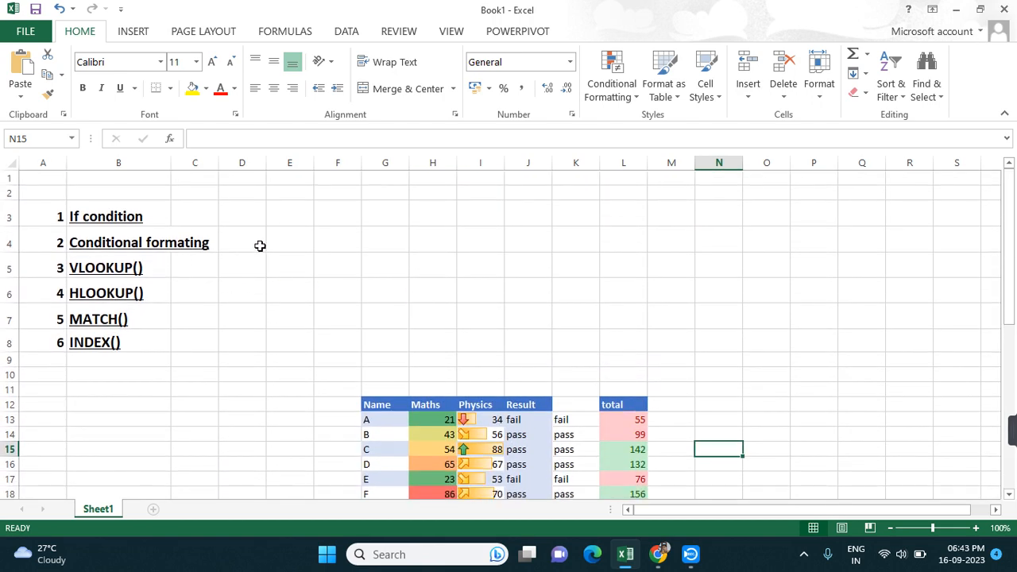
pyautogui.scroll(-8, 201, 309)
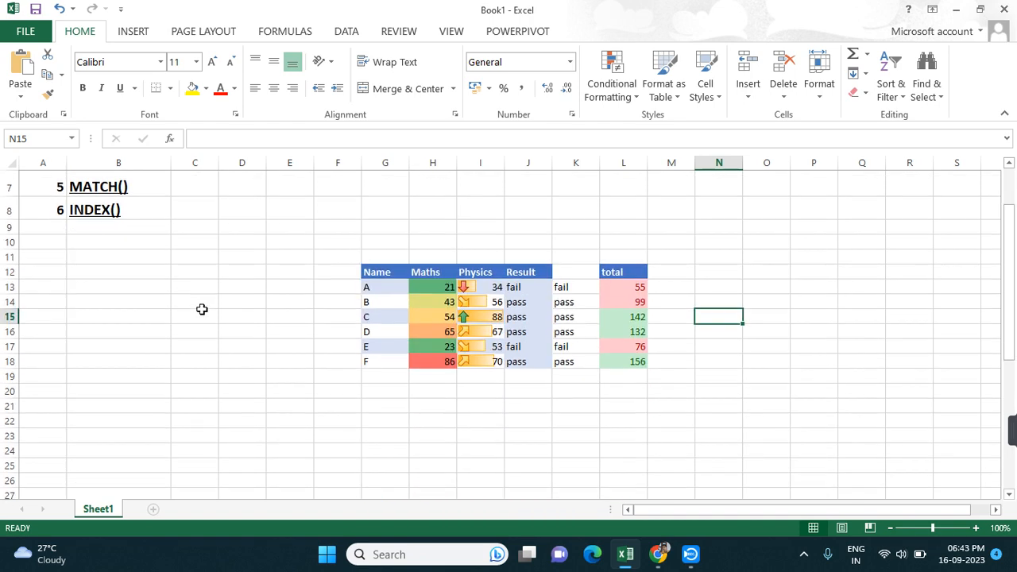
# Start a VLOOKUP formula in J41 with the name from row 42 of the people table as quoted lookup text.
pyautogui.scroll(-1, 202, 309)
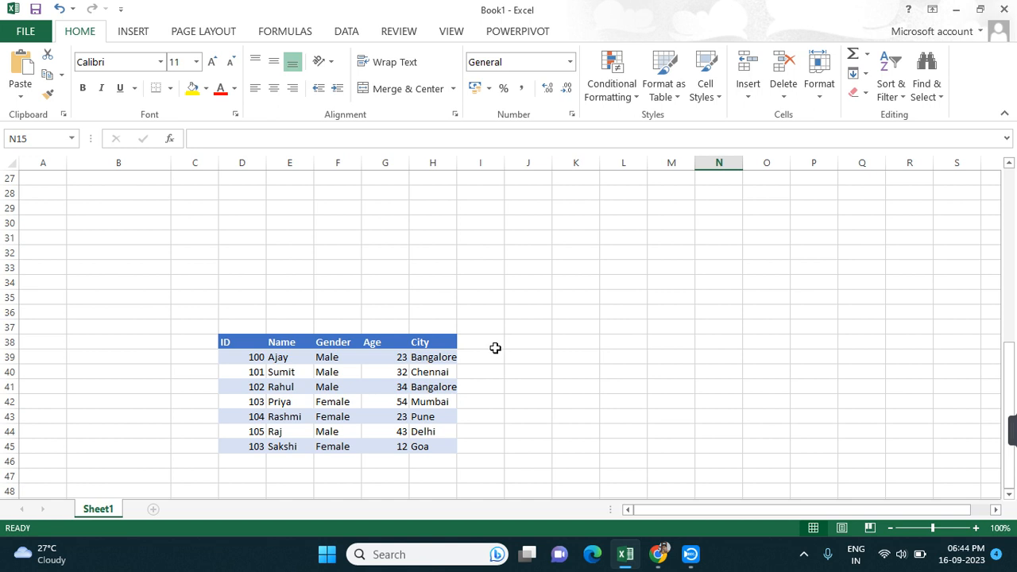
pyautogui.click(533, 386)
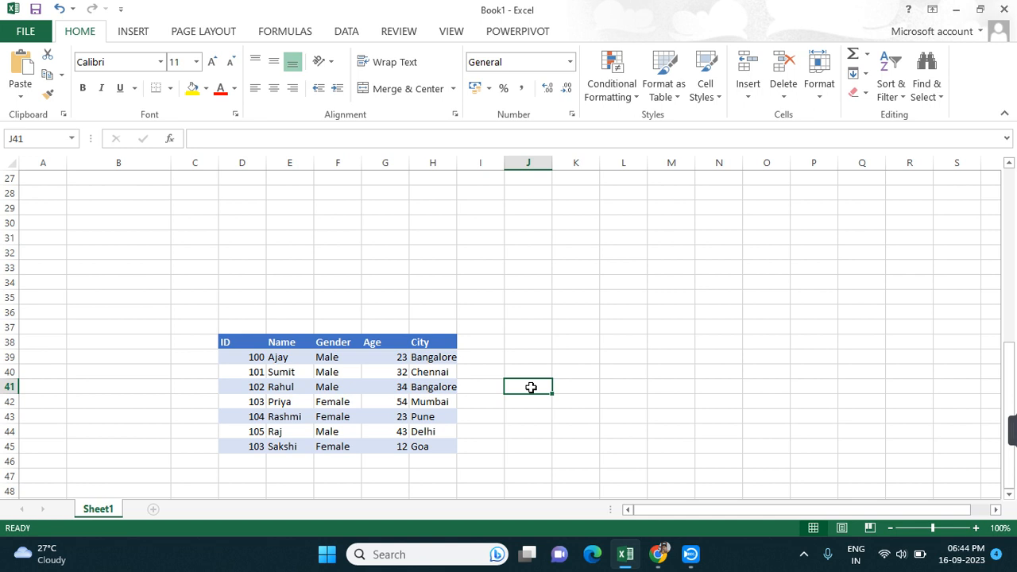
pyautogui.write('=')
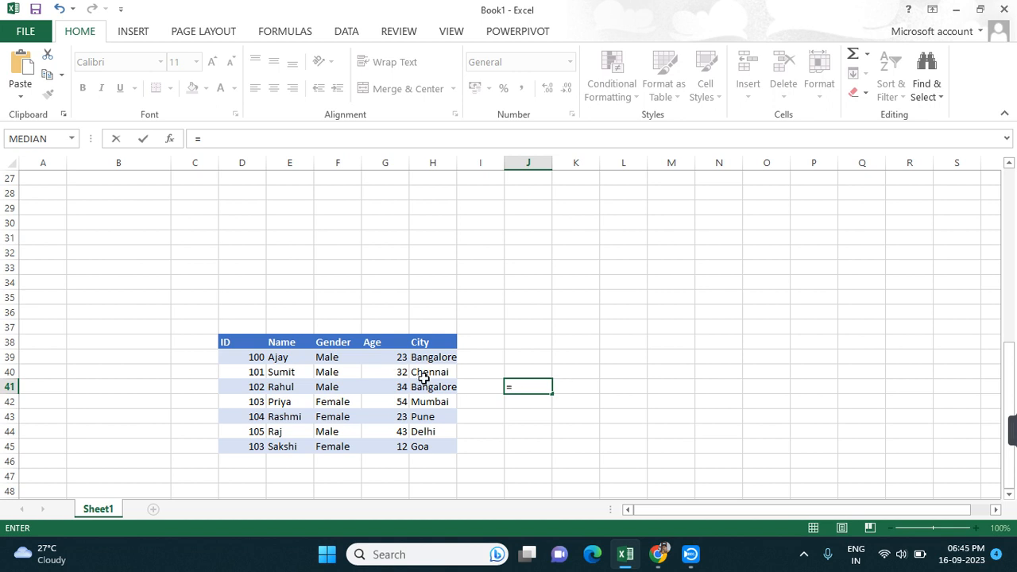
pyautogui.write('vookup')
pyautogui.press('BackSpace')
pyautogui.press('BackSpace')
pyautogui.press('BackSpace')
pyautogui.press('BackSpace')
pyautogui.press('BackSpace')
pyautogui.write(';oo')
pyautogui.press('BackSpace')
pyautogui.press('BackSpace')
pyautogui.press('BackSpace')
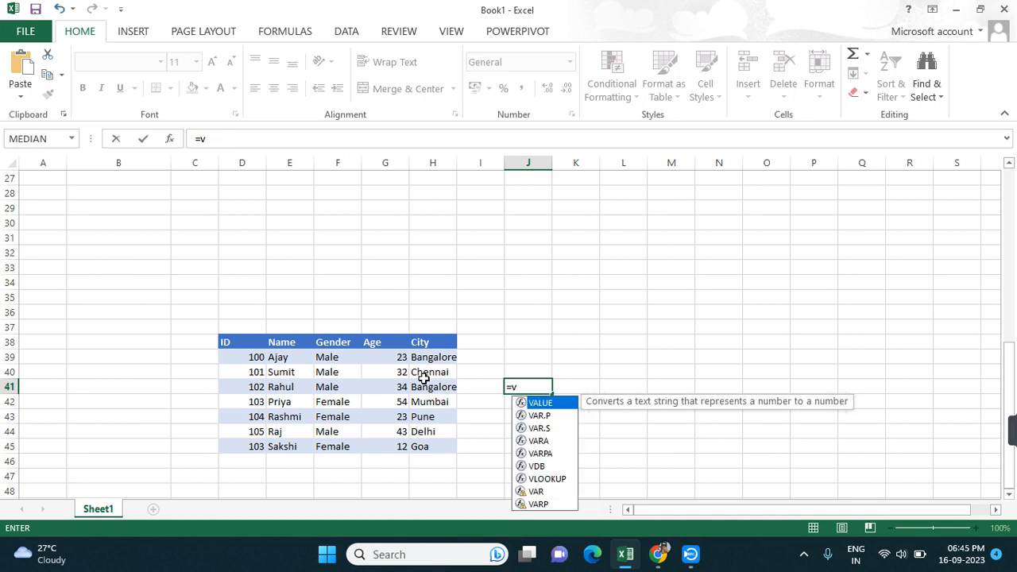
pyautogui.write('l')
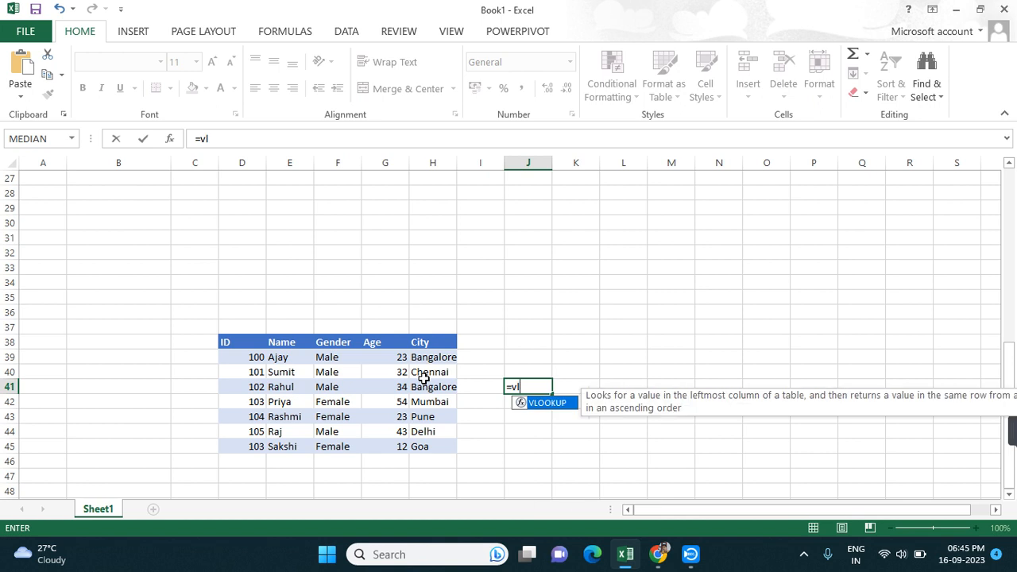
pyautogui.doubleClick(545, 403)
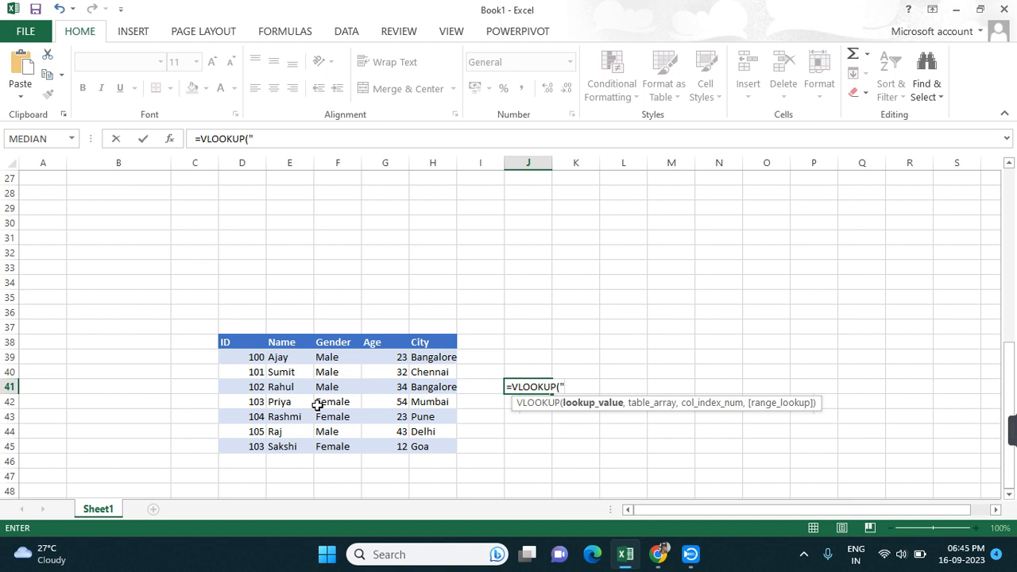
pyautogui.write('Priya",')
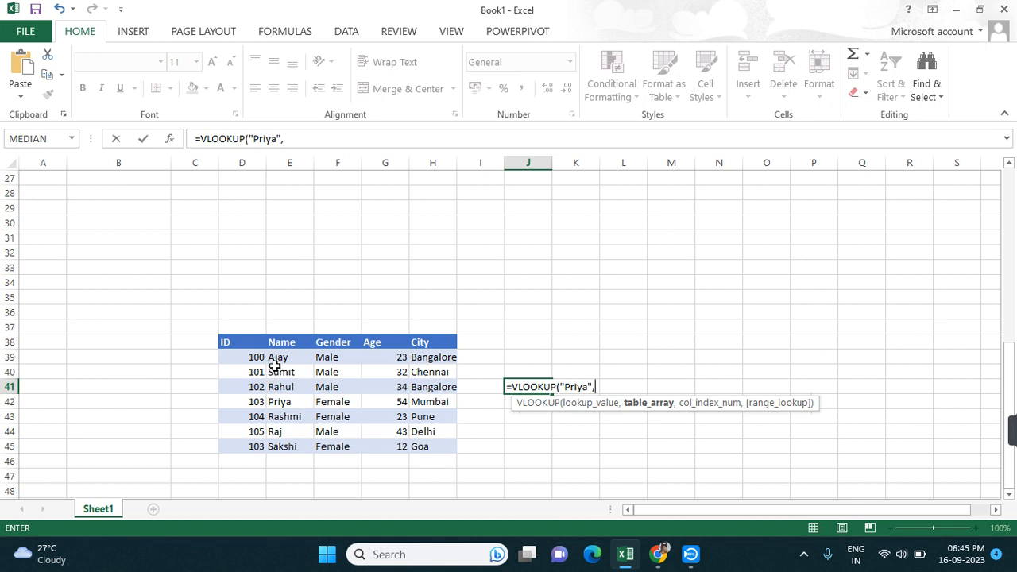
# Complete the VLOOKUP with table range E38:H45, column index 3 and 0 for an exact match.
pyautogui.moveTo(270, 342); pyautogui.dragTo(420, 445)
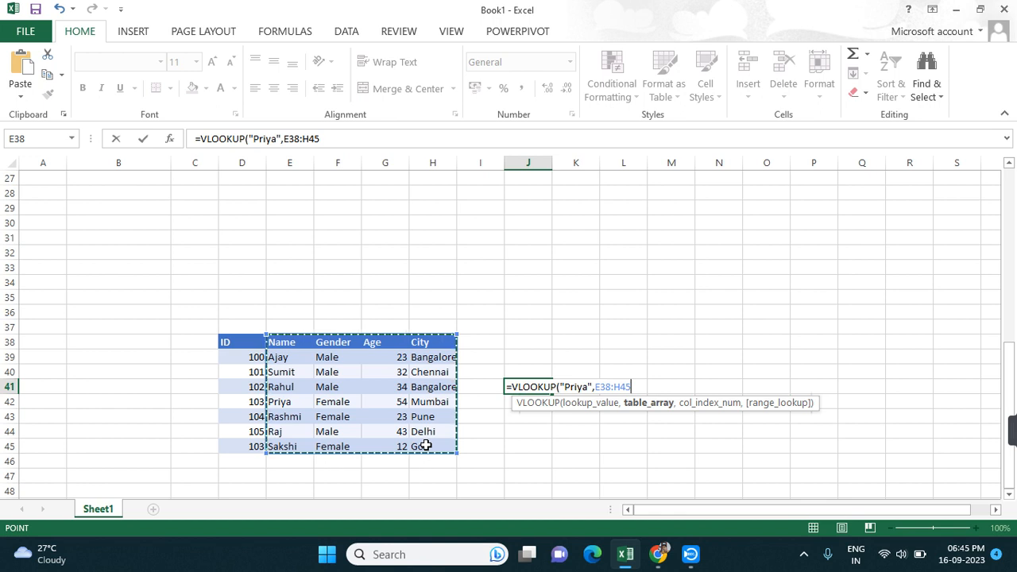
pyautogui.write(',')
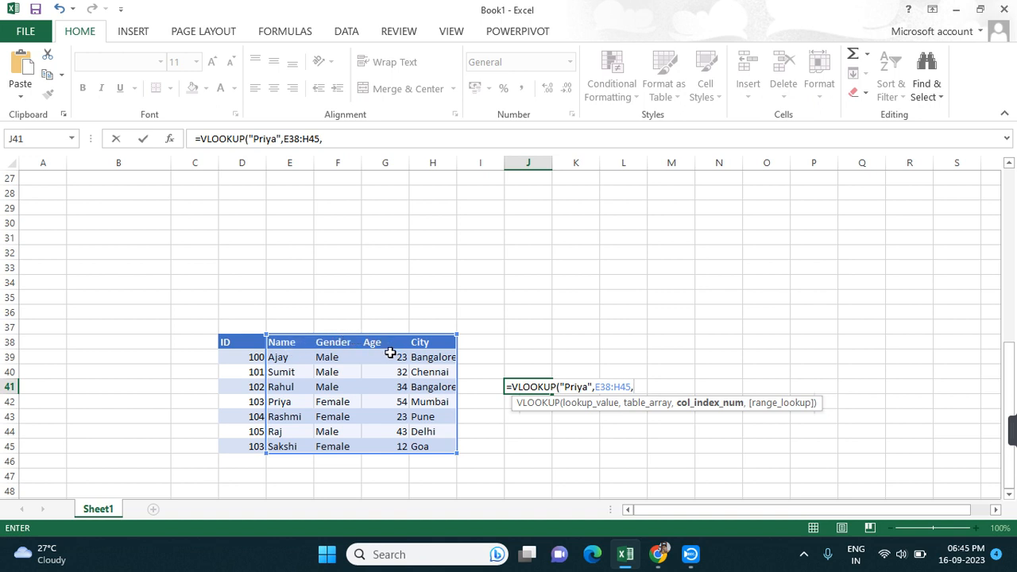
pyautogui.write('3,')
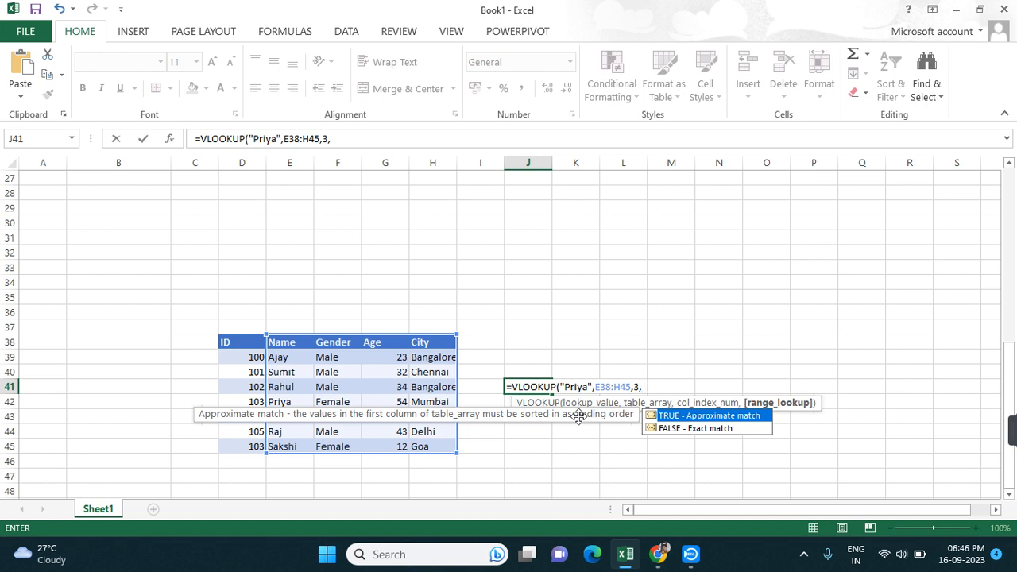
pyautogui.write('0)')
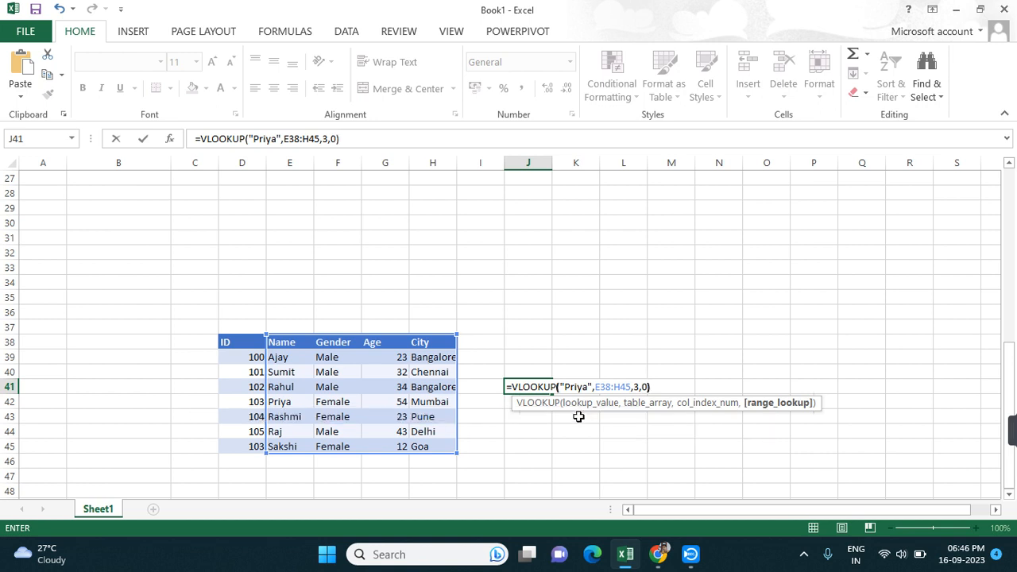
pyautogui.press('Return')
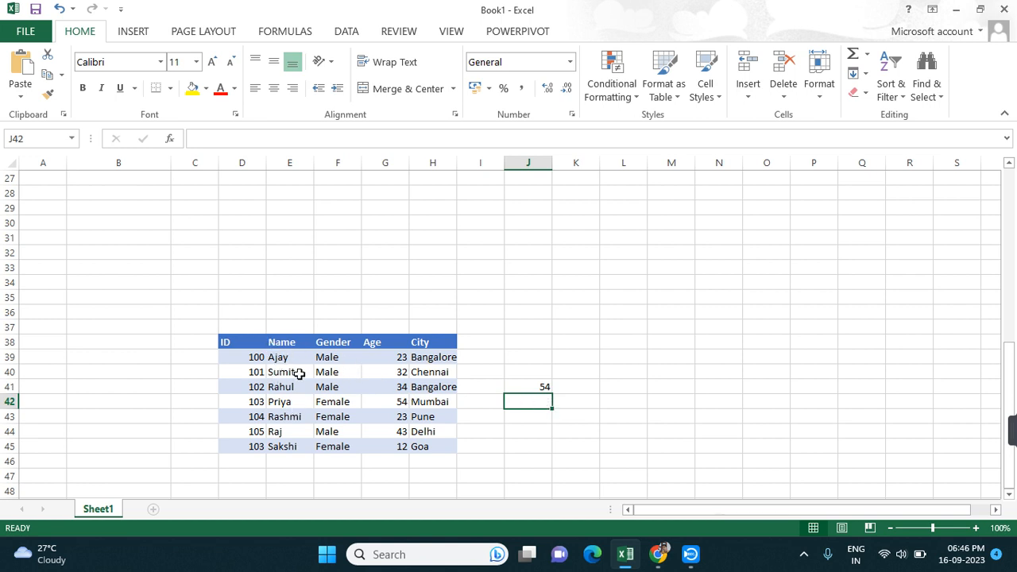
# Start an HLOOKUP formula in L41 with the Name header cell E38 as the lookup value.
pyautogui.click(292, 416)
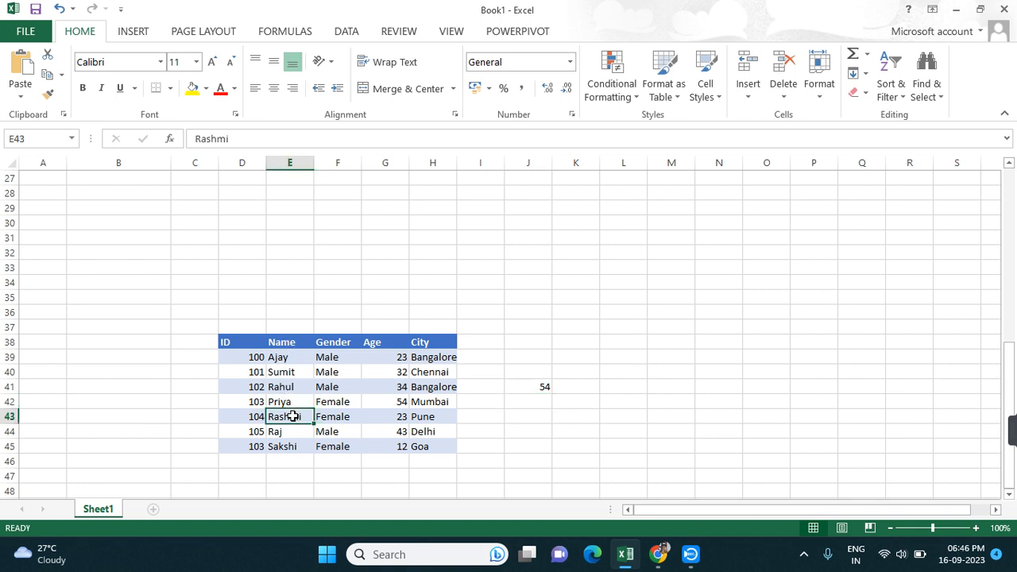
pyautogui.click(287, 341)
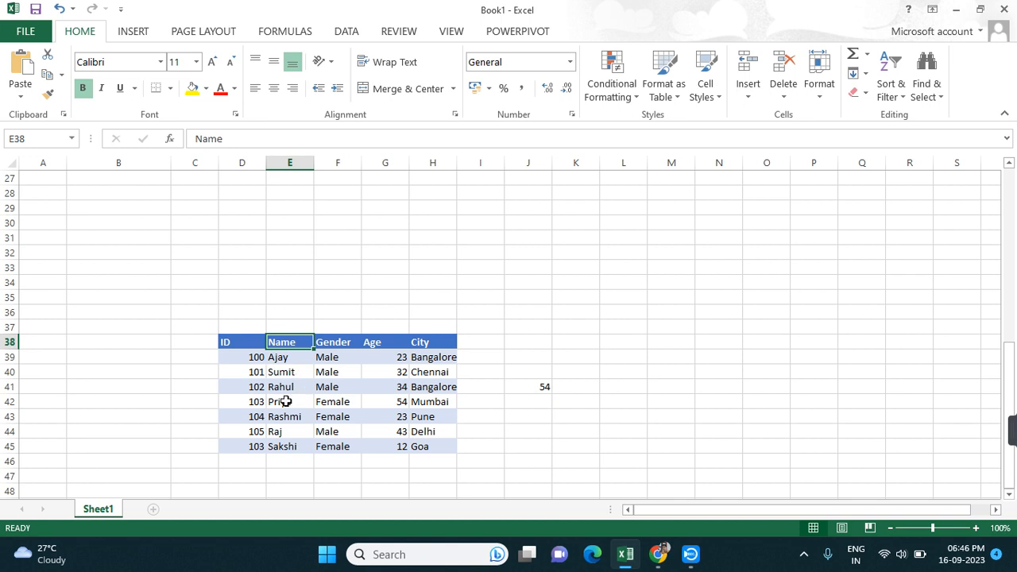
pyautogui.click(623, 384)
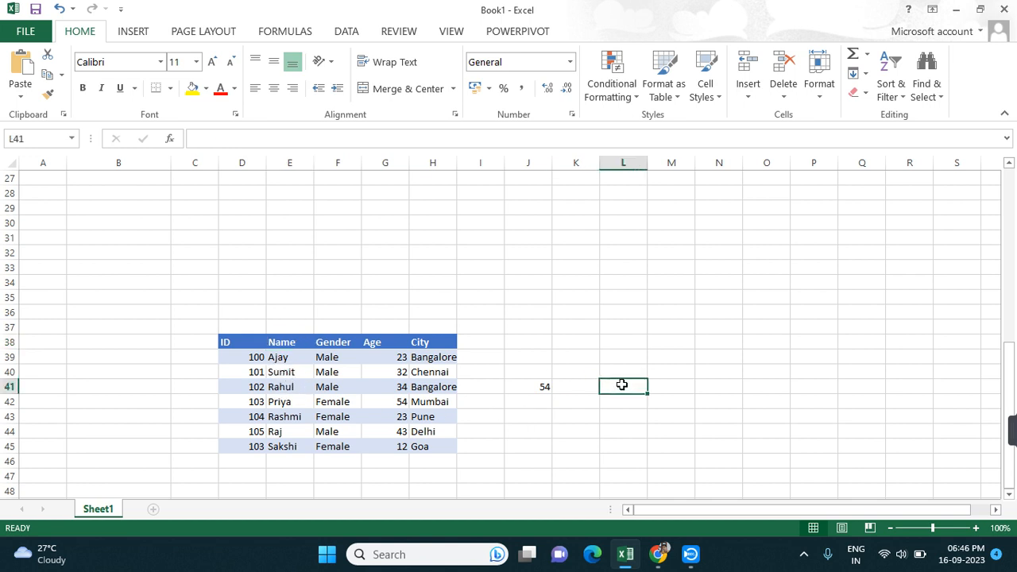
pyautogui.write('=h')
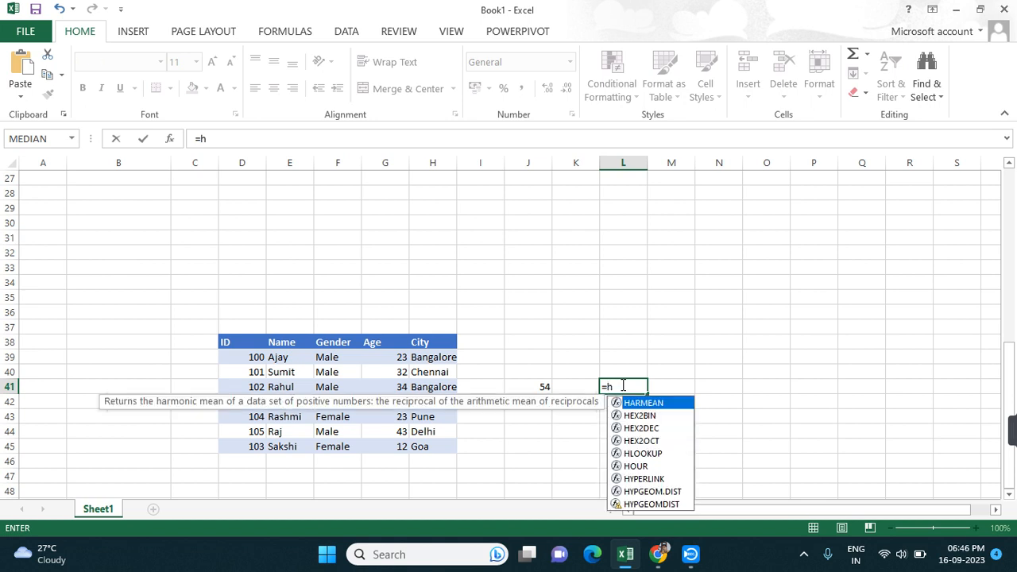
pyautogui.write('lo')
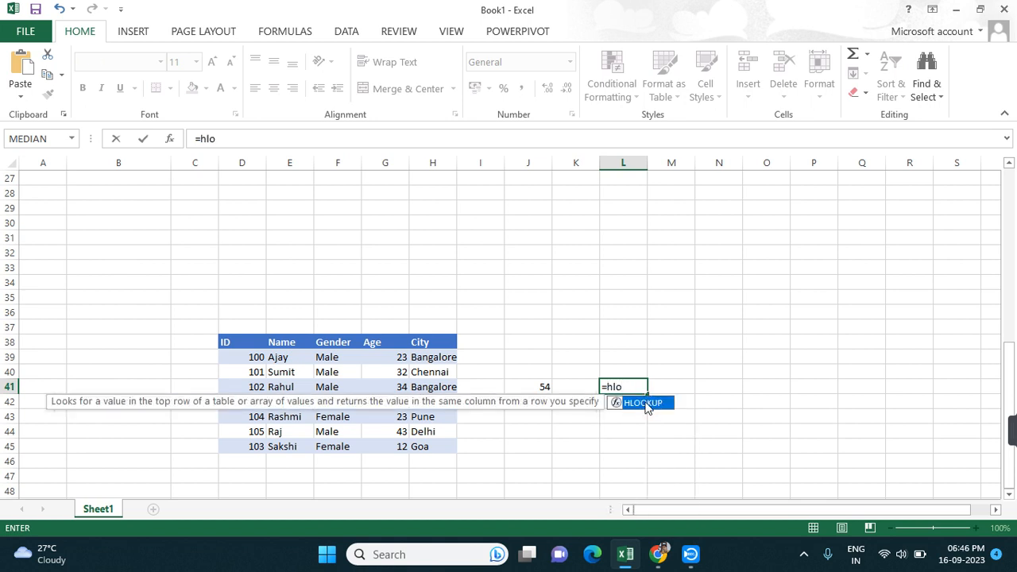
pyautogui.doubleClick(648, 403)
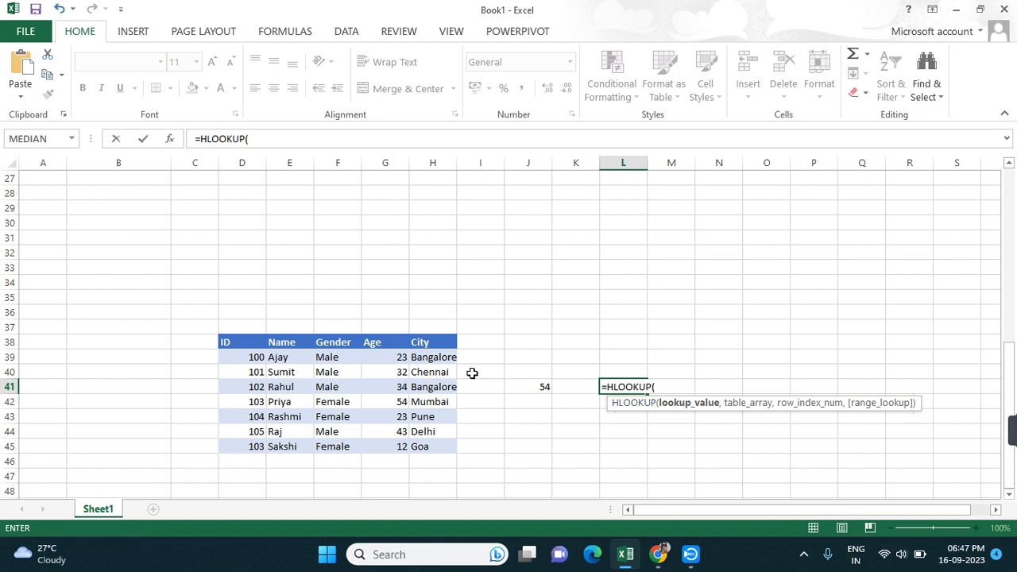
pyautogui.click(291, 342)
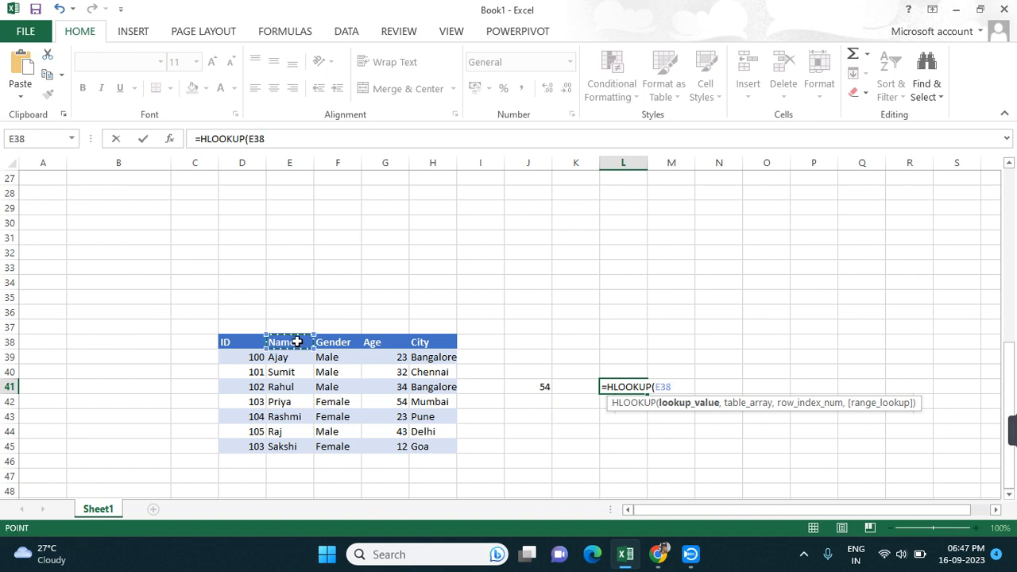
# Complete the HLOOKUP with table range E39:E45, row index 5 and 0 for an exact match.
pyautogui.write(',5')
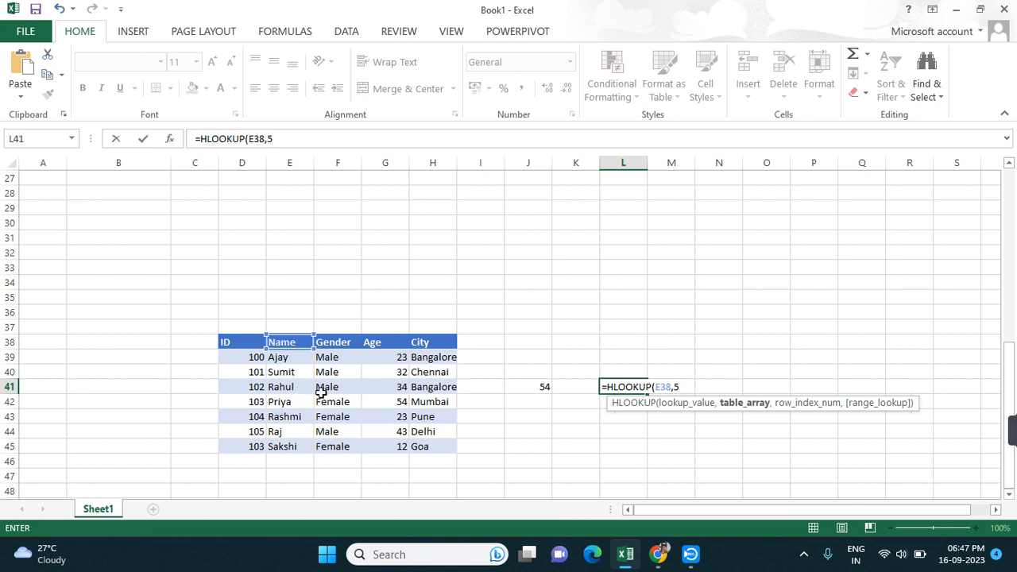
pyautogui.write(',')
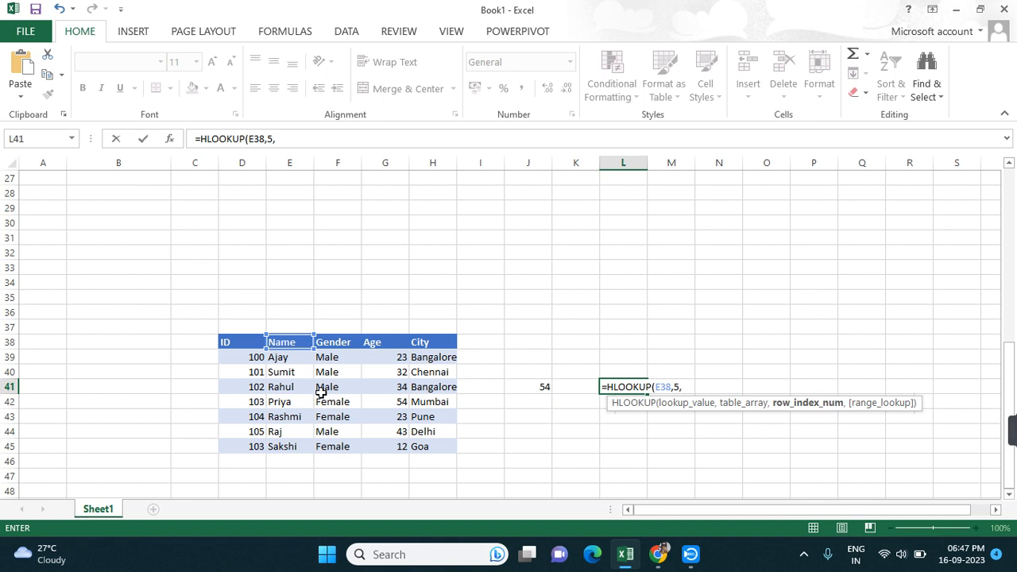
pyautogui.press('BackSpace')
pyautogui.press('BackSpace')
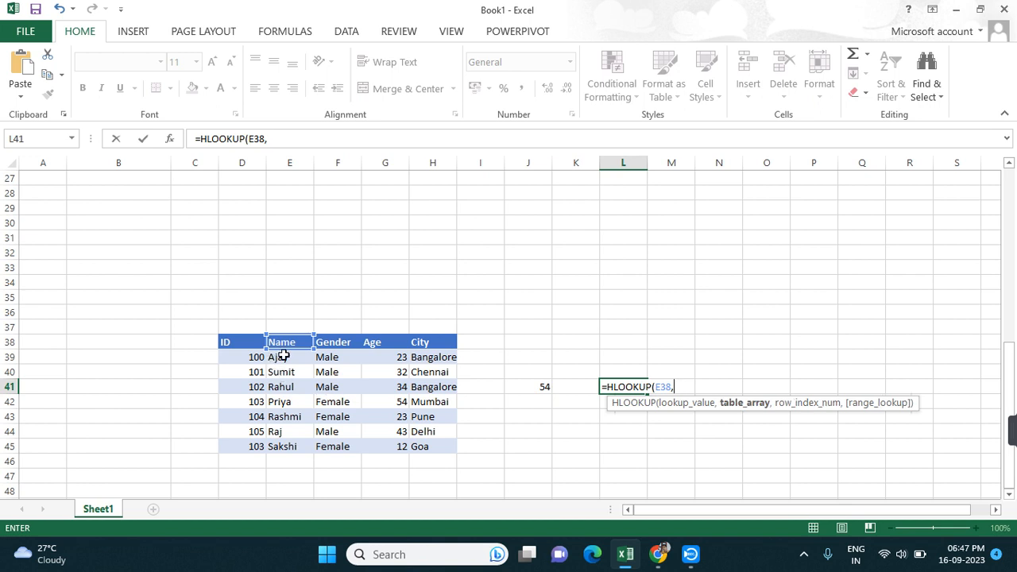
pyautogui.moveTo(284, 357); pyautogui.dragTo(299, 439)
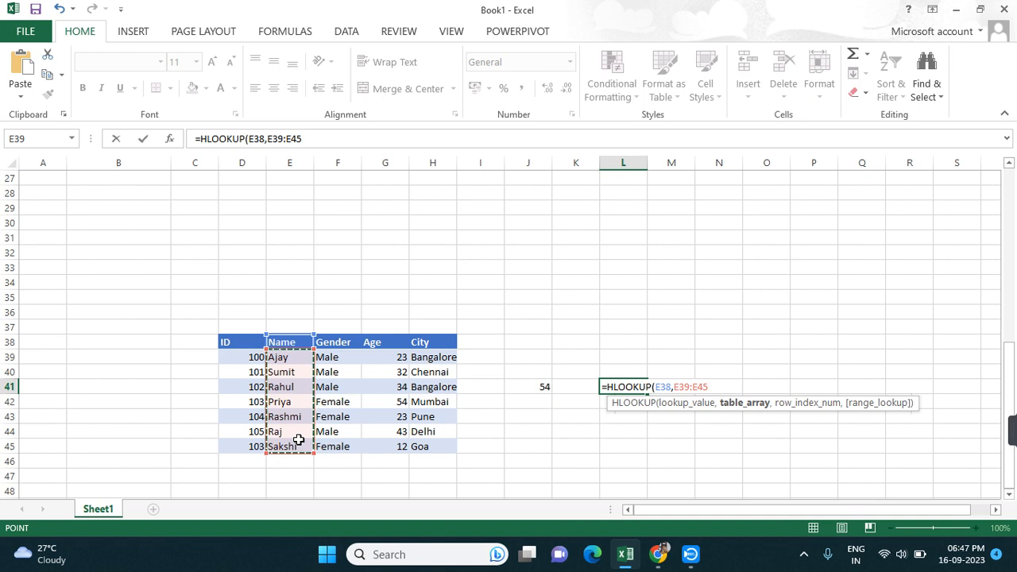
pyautogui.write(',')
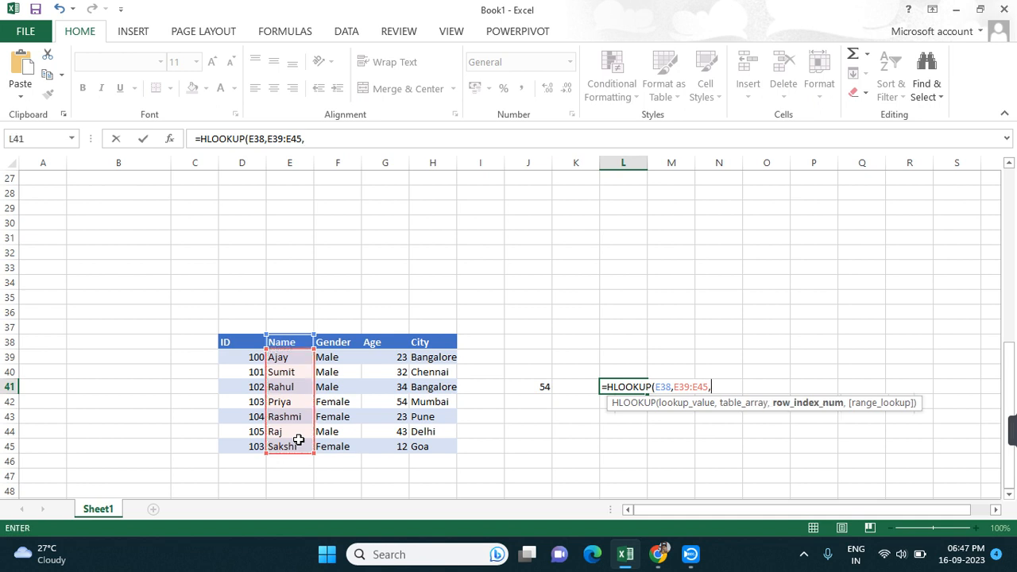
pyautogui.write('5,')
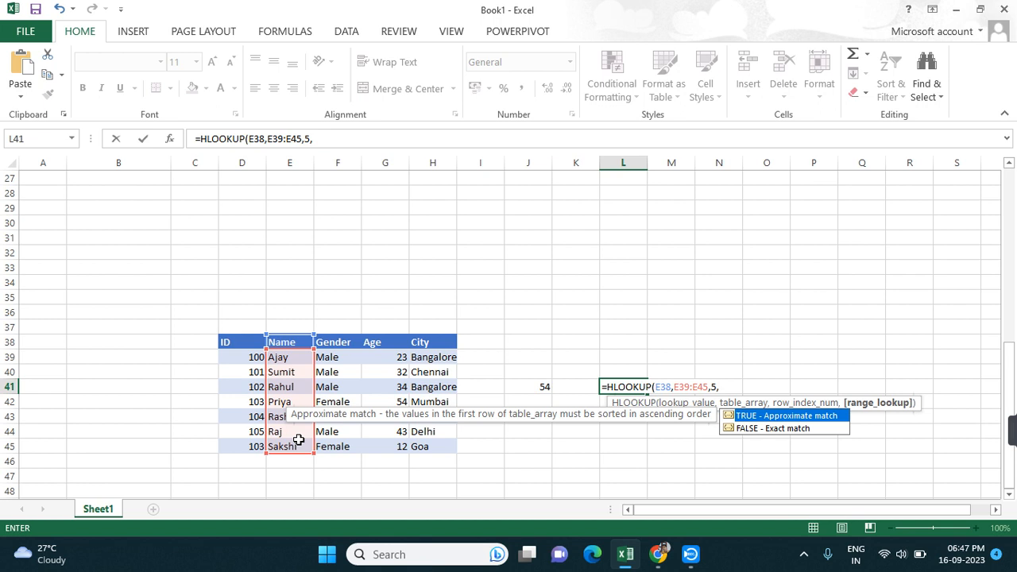
pyautogui.write('0)')
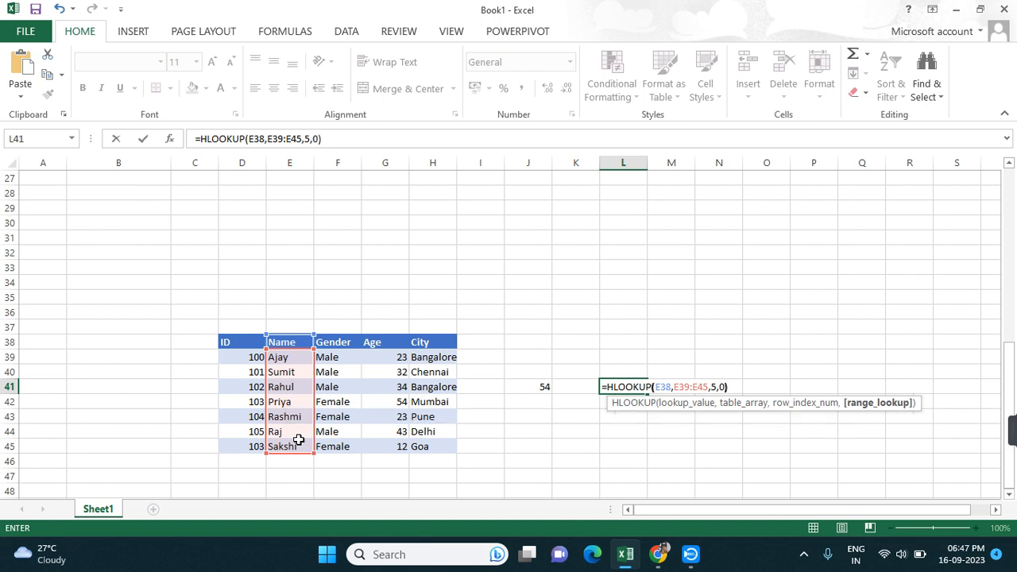
pyautogui.press('Return')
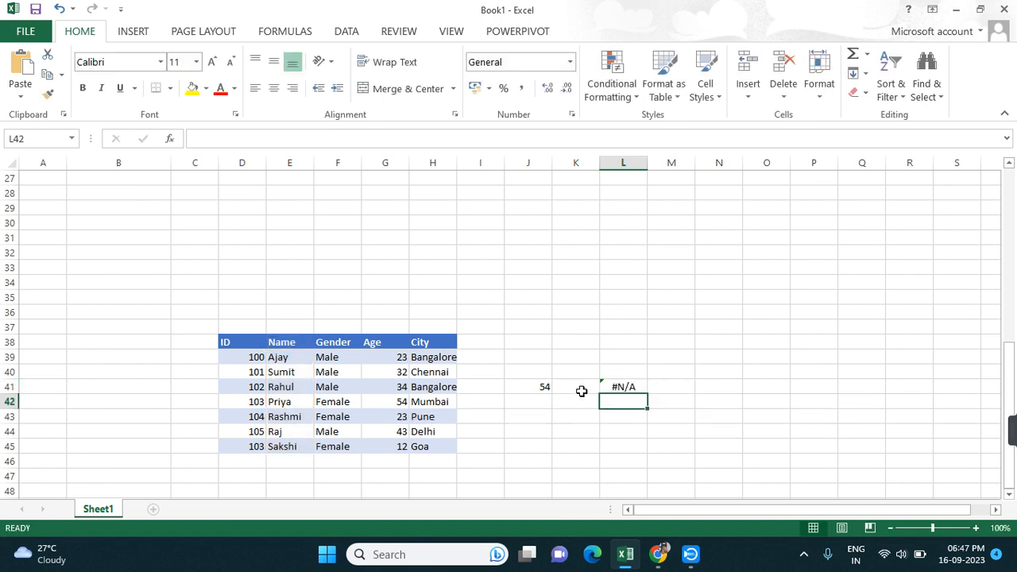
# Correct the HLOOKUP formula in L41 so its table range is E38:E45, including the header row.
pyautogui.doubleClick(623, 386)
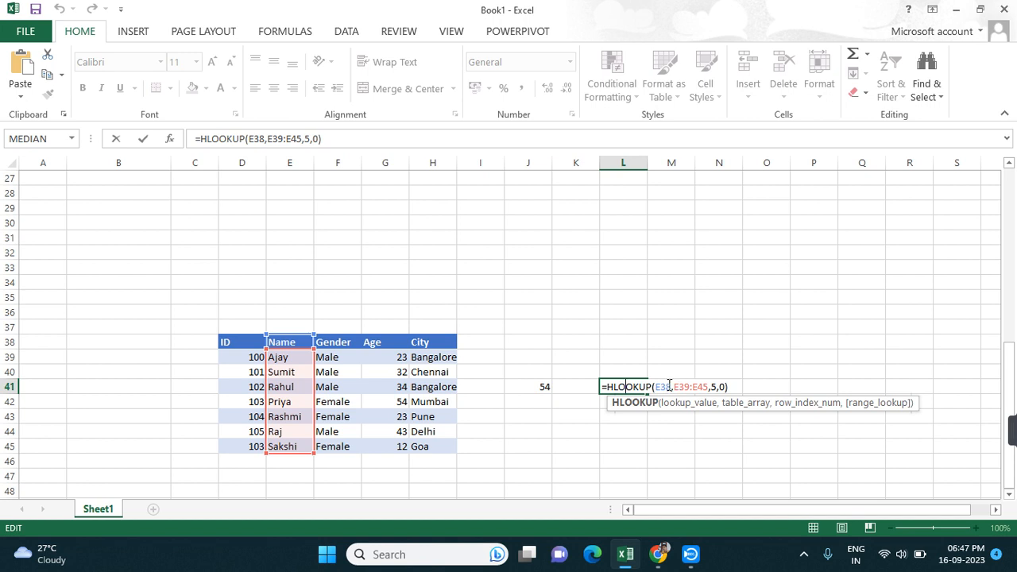
pyautogui.click(688, 387)
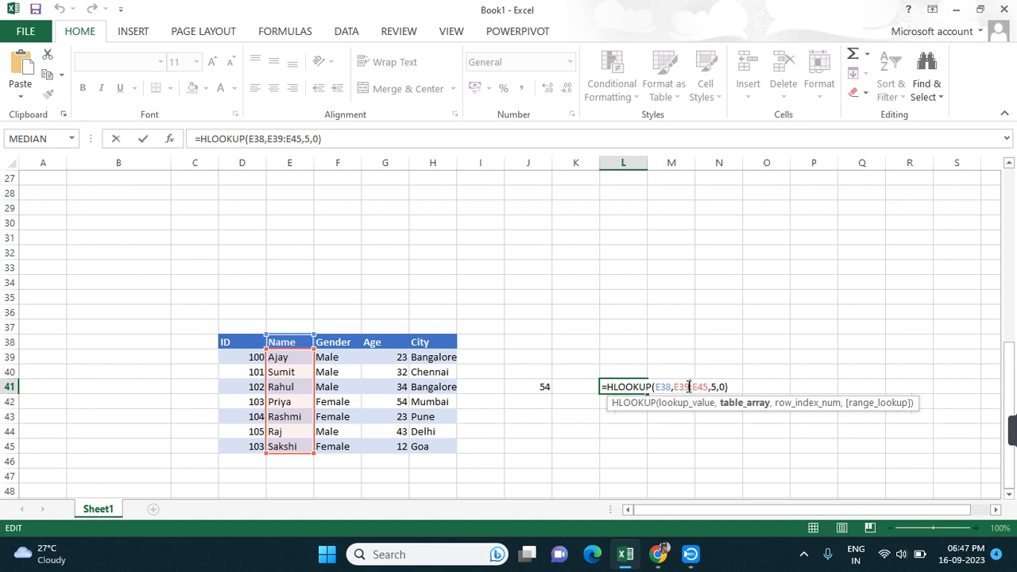
pyautogui.press('BackSpace')
pyautogui.write('8')
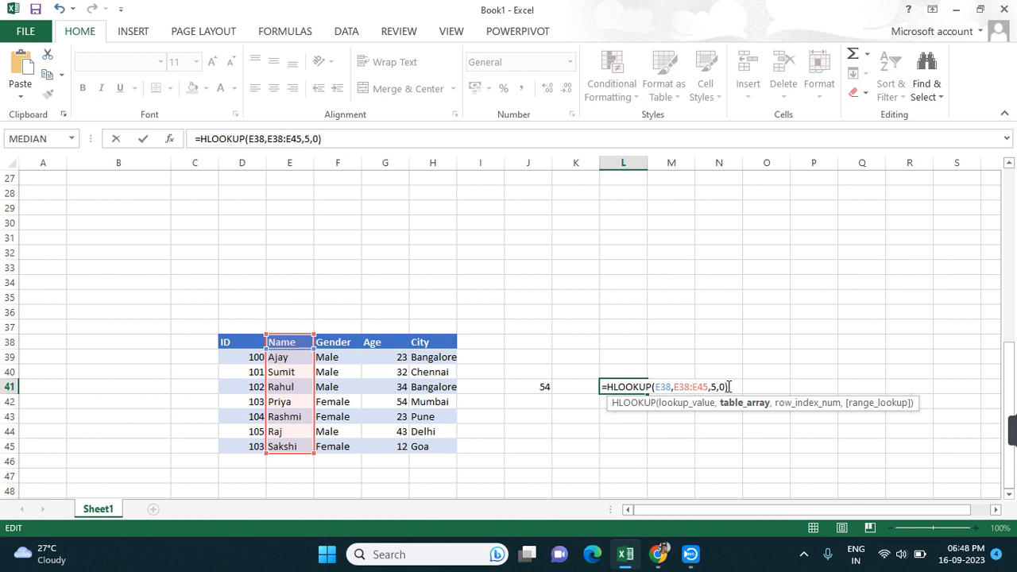
pyautogui.press('Return')
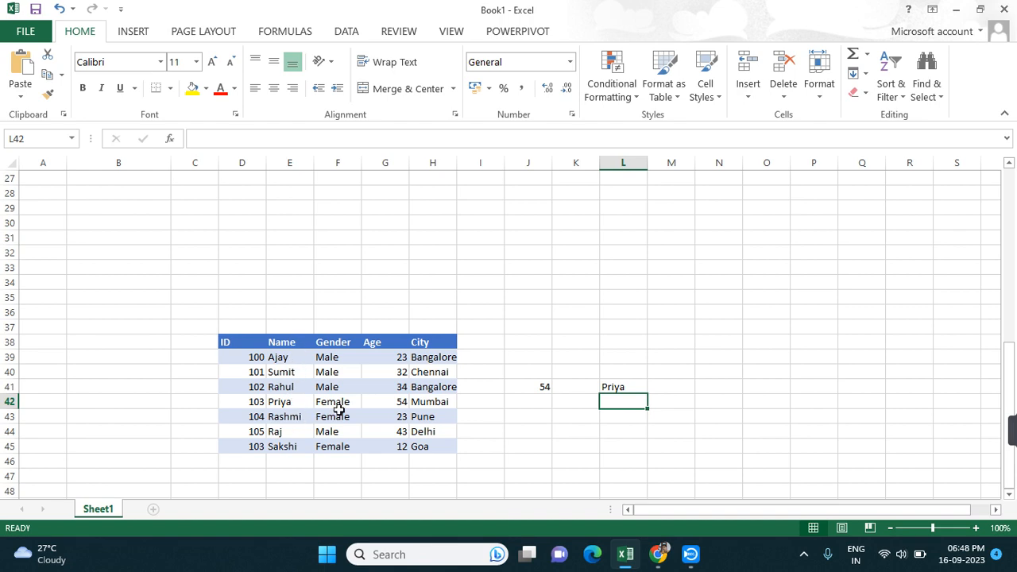
# Start a MATCH formula in cell M41.
pyautogui.scroll(9, 359, 413)
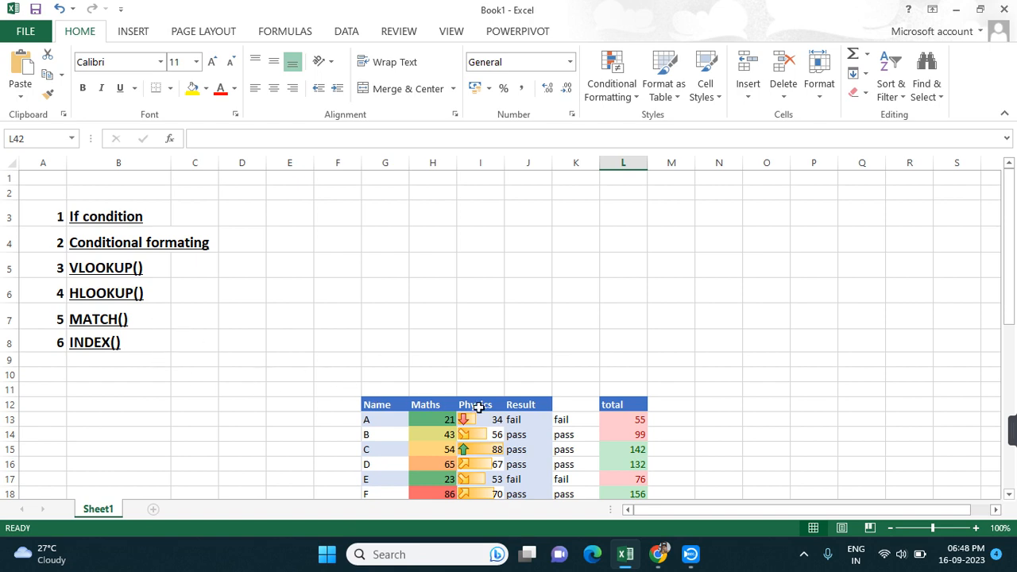
pyautogui.scroll(-2, 479, 408)
pyautogui.scroll(-5, 479, 408)
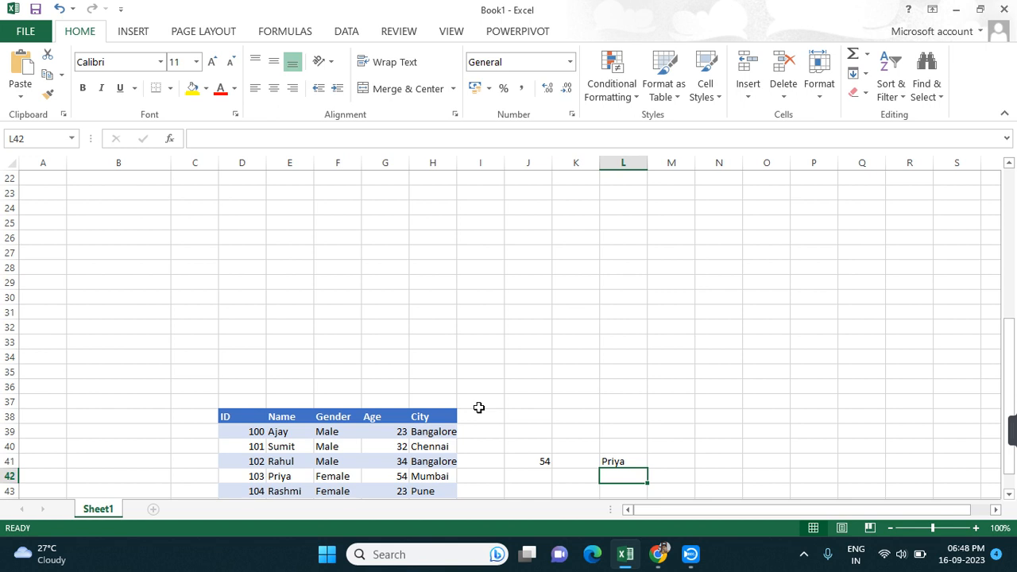
pyautogui.scroll(-2, 479, 407)
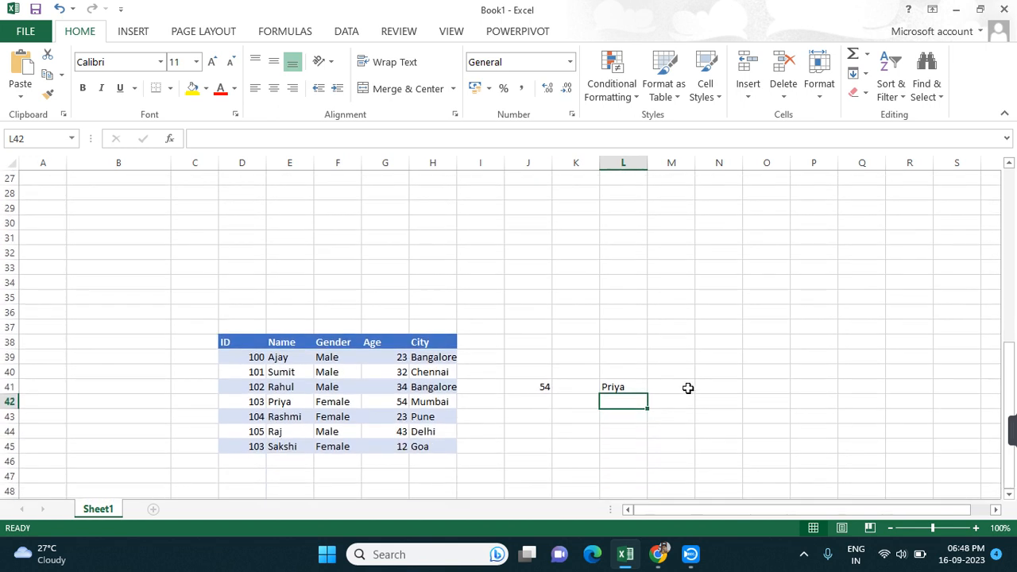
pyautogui.doubleClick(669, 386)
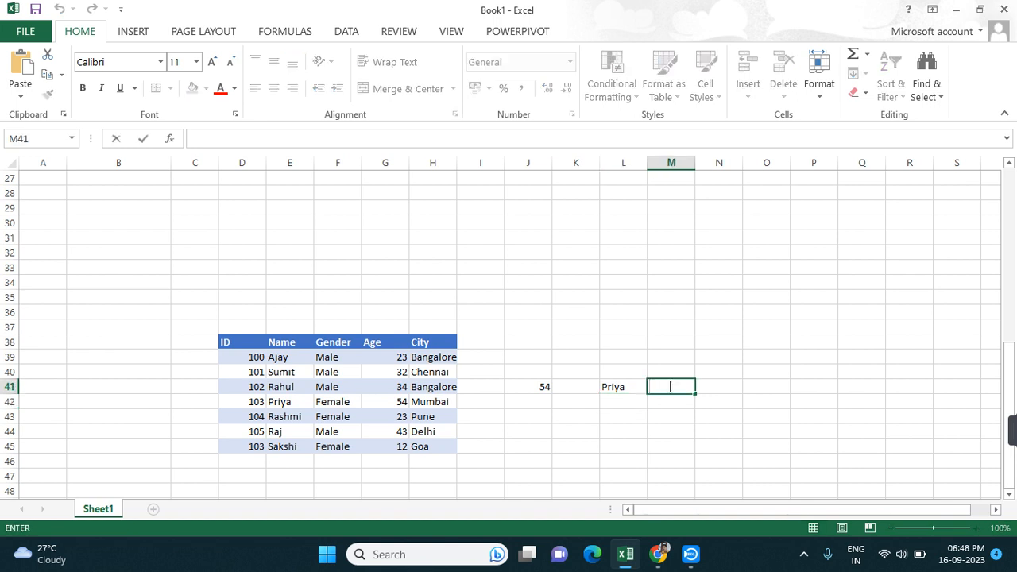
pyautogui.write('=ma')
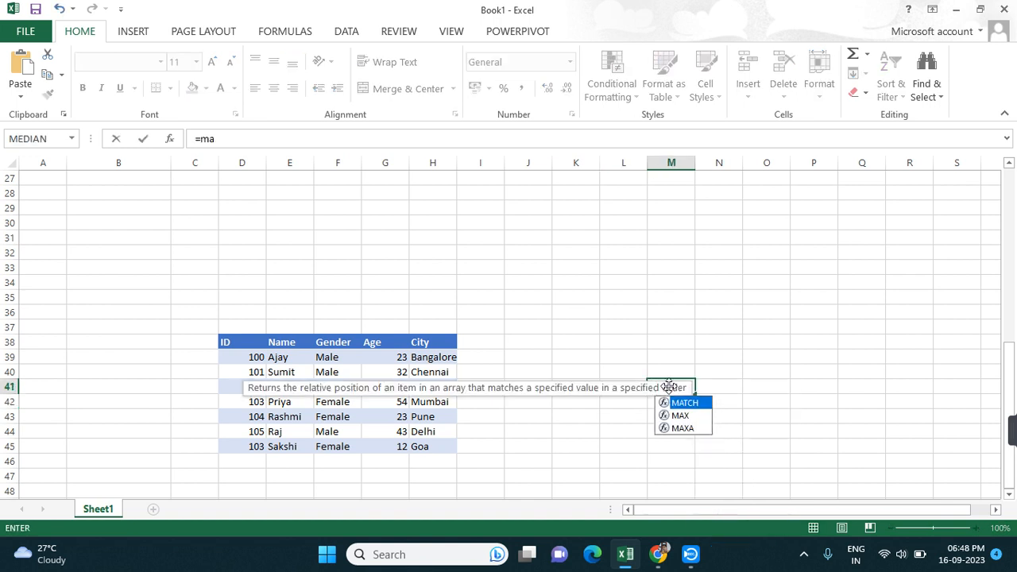
pyautogui.write('tch')
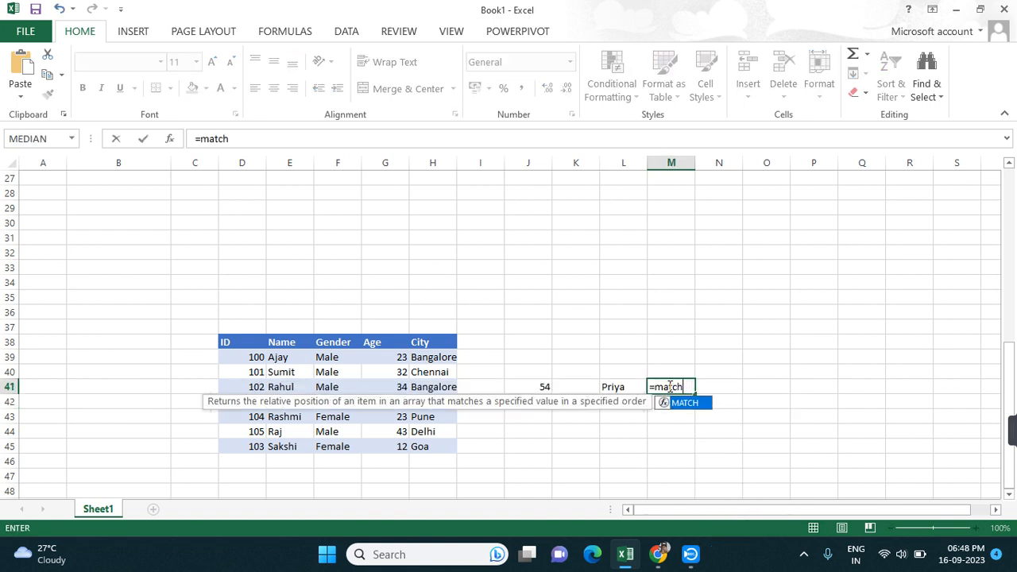
pyautogui.write('(')
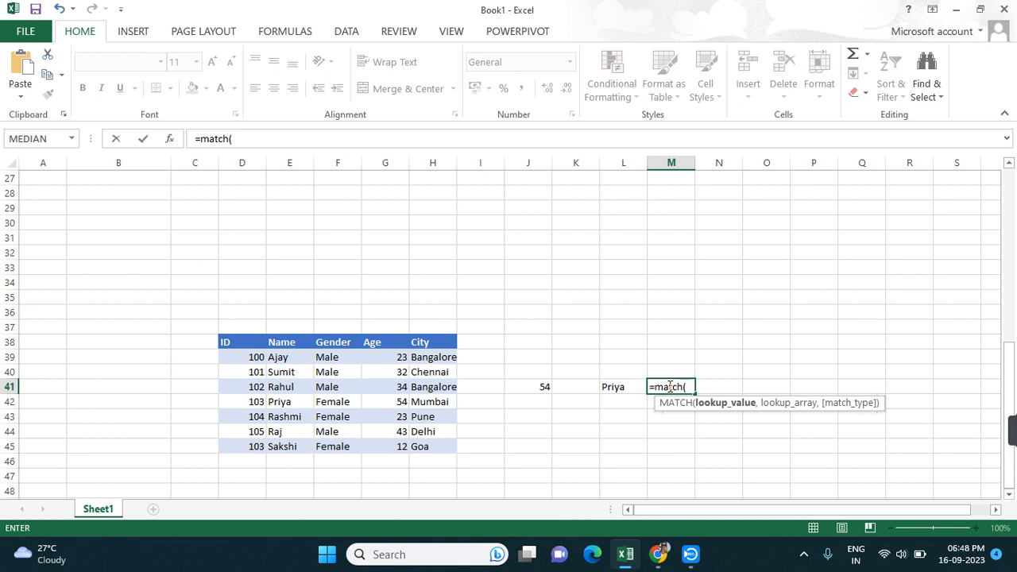
pyautogui.write('"Rashmi')
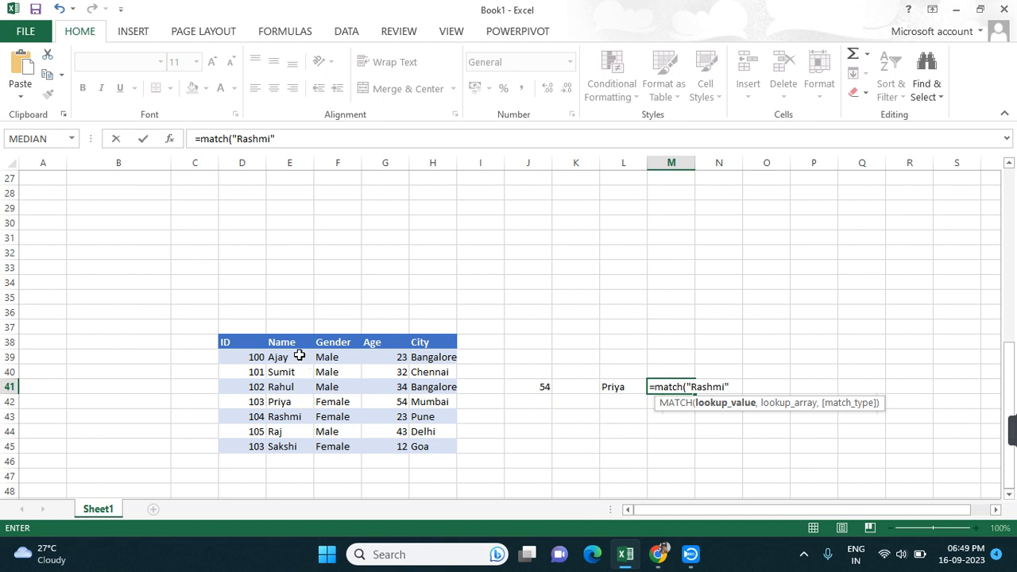
pyautogui.press('Return')
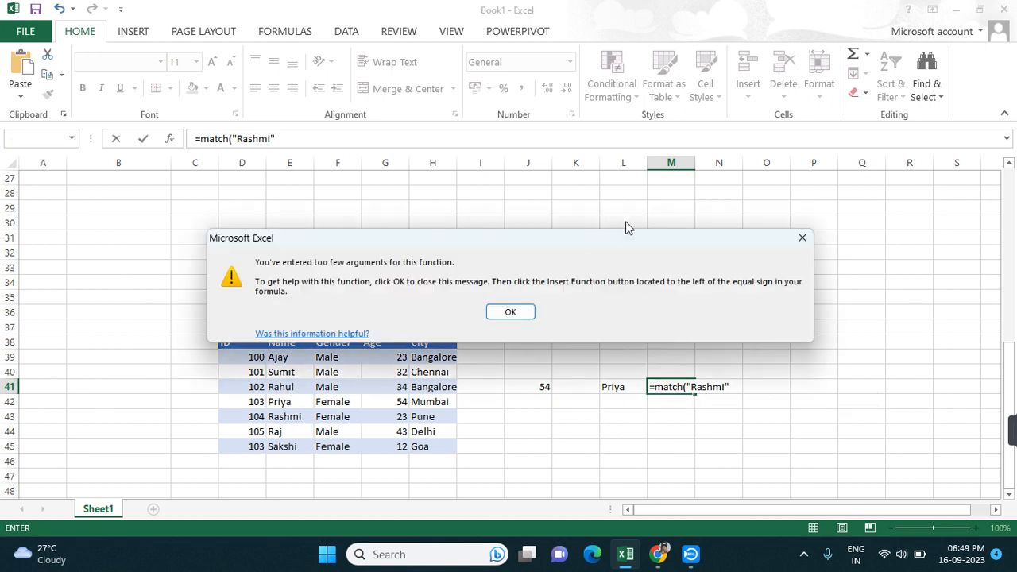
pyautogui.click(804, 237)
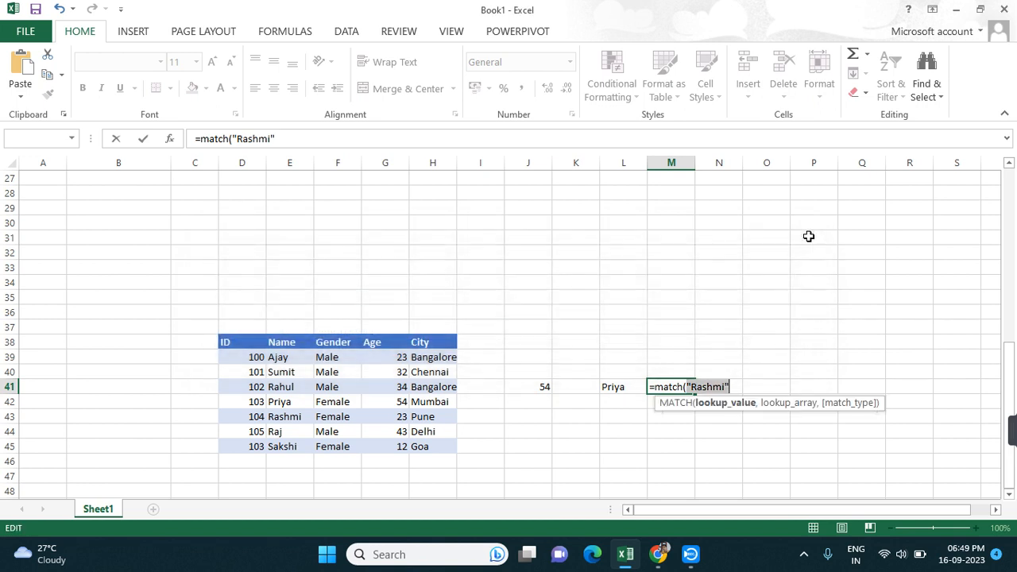
pyautogui.write(',')
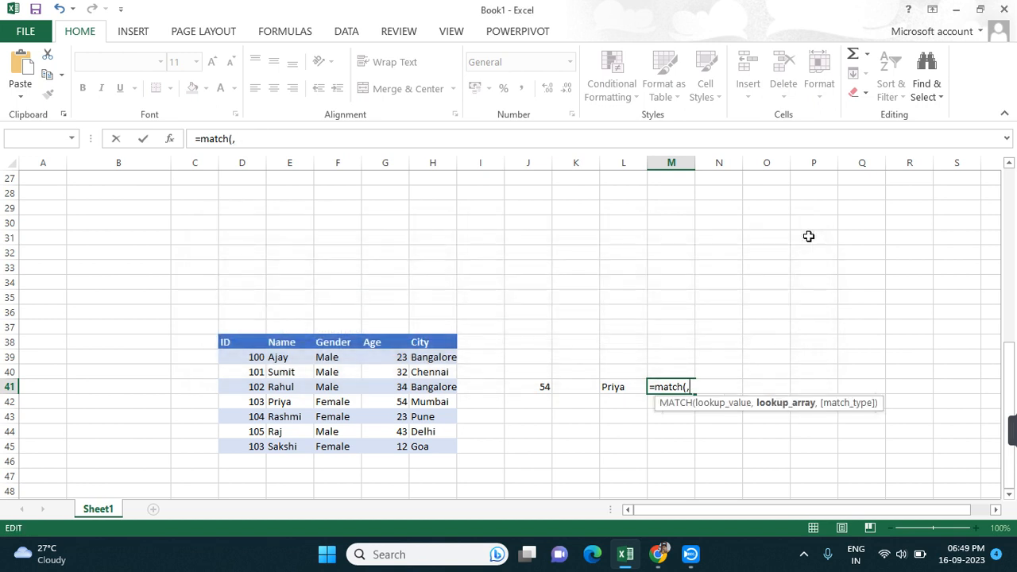
pyautogui.press('BackSpace')
# Complete the MATCH with the name from row 43 as quoted lookup text, range E38:E45 and 0 for an exact match.
pyautogui.write('"')
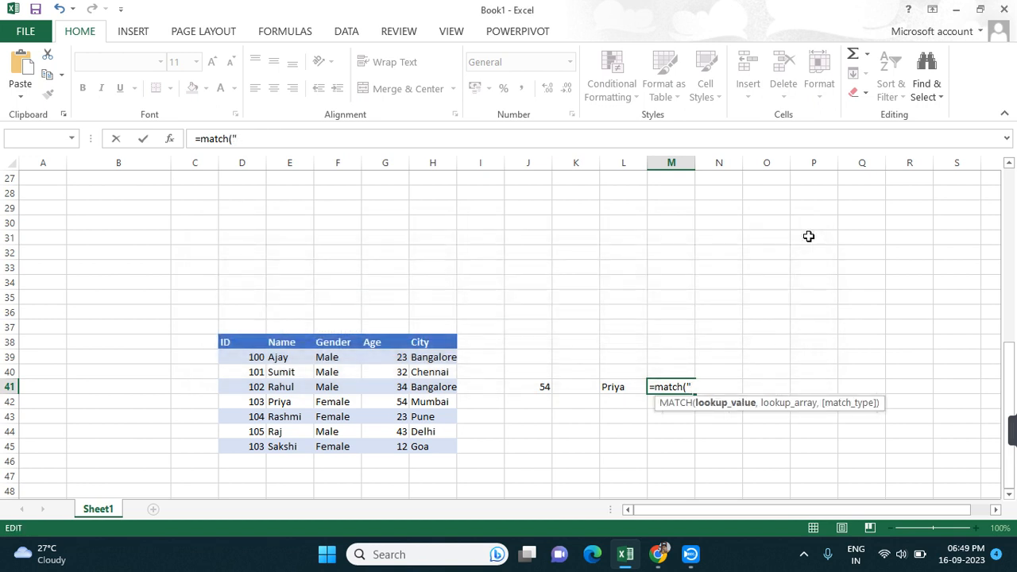
pyautogui.write('rashmi",')
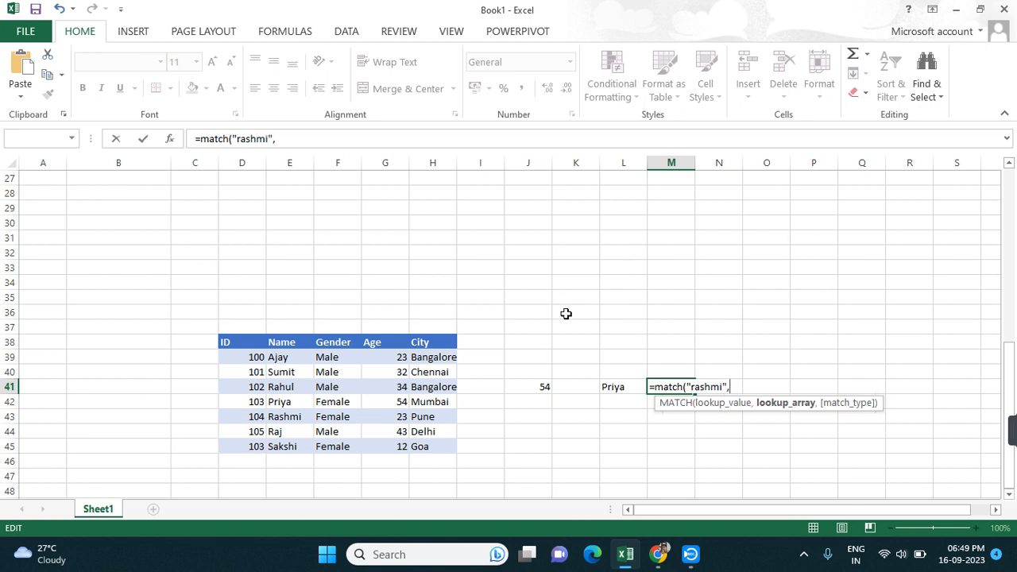
pyautogui.click(301, 347)
pyautogui.moveTo(301, 347); pyautogui.dragTo(307, 440)
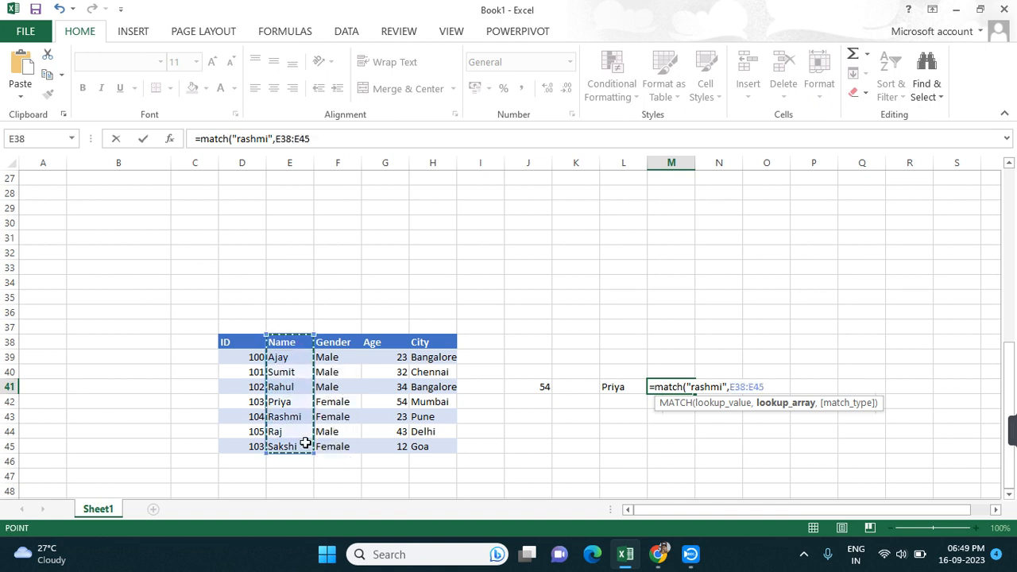
pyautogui.write(',')
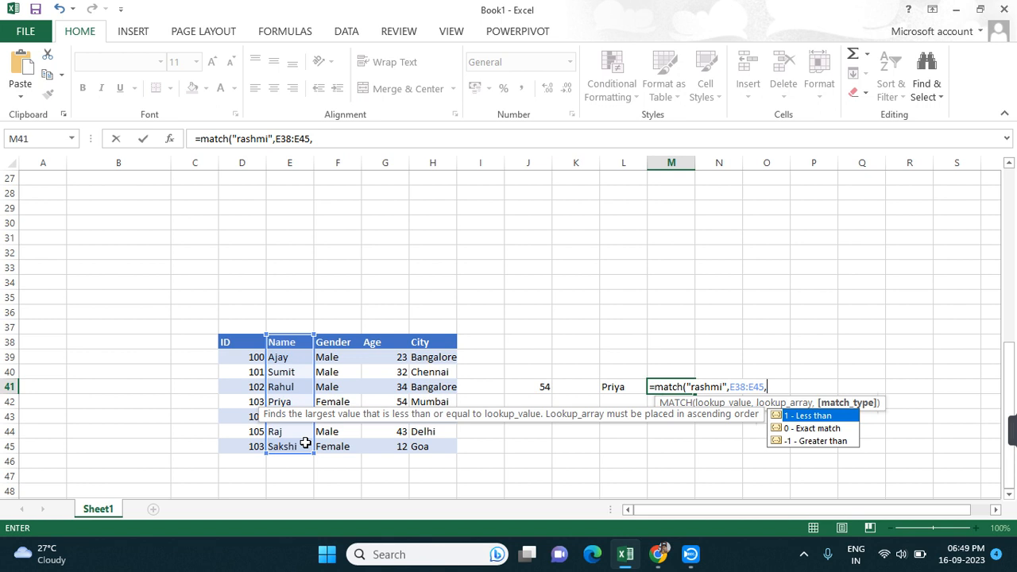
pyautogui.write('0)')
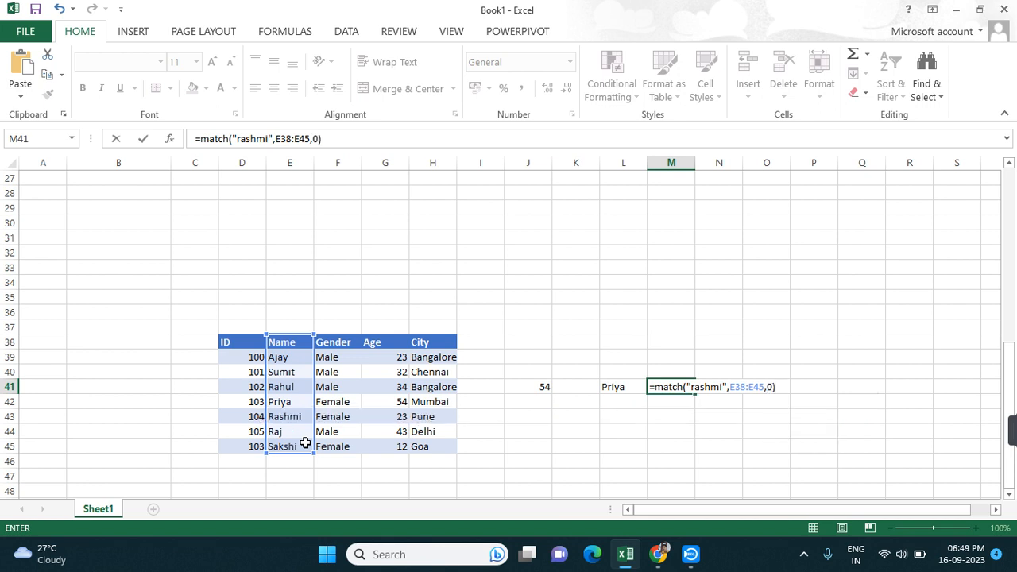
pyautogui.press('Return')
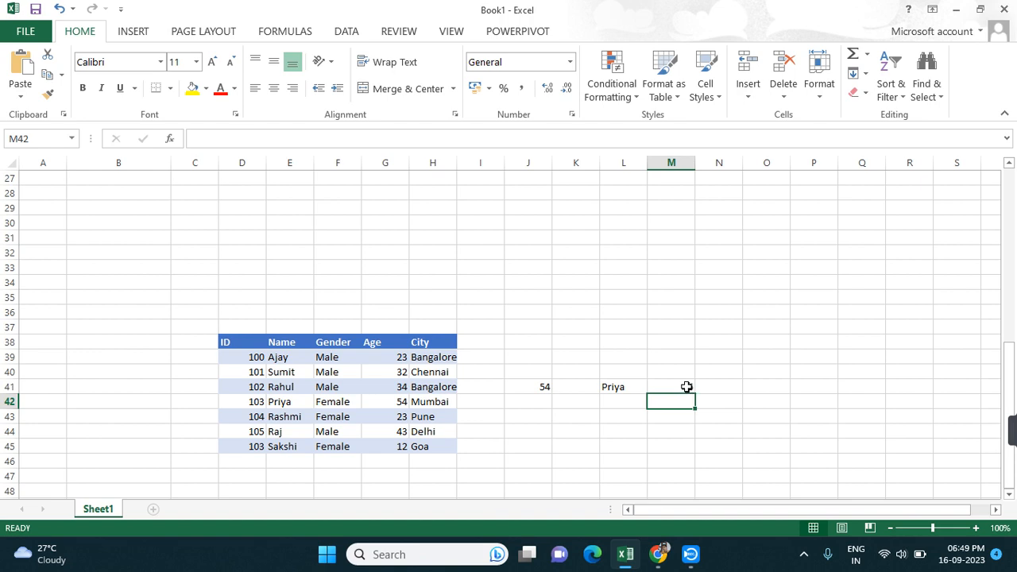
# Start an INDEX formula in N41 with the whole people table D38:H45 as the array.
pyautogui.scroll(6, 687, 389)
pyautogui.scroll(3, 686, 386)
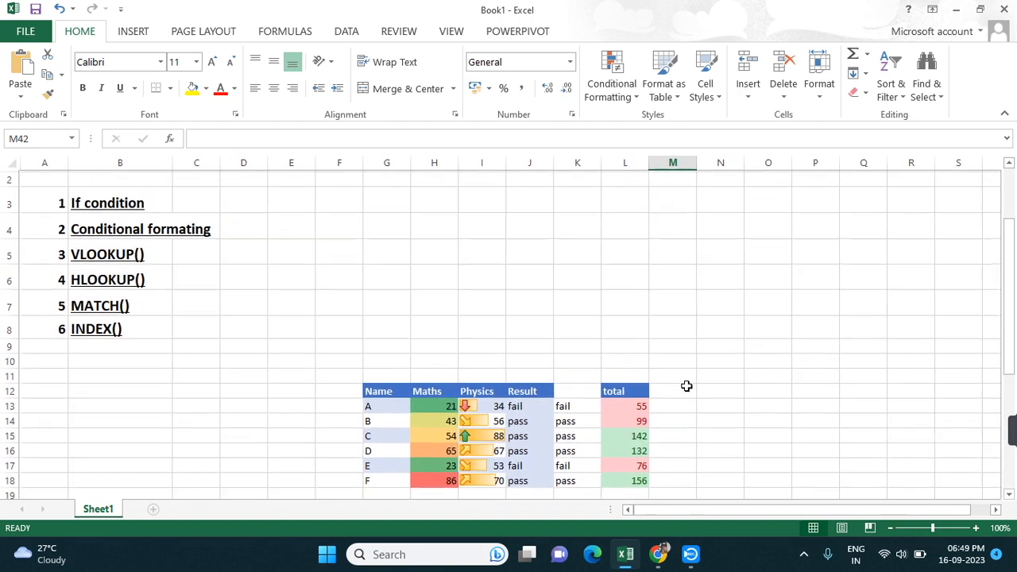
pyautogui.scroll(-2, 687, 387)
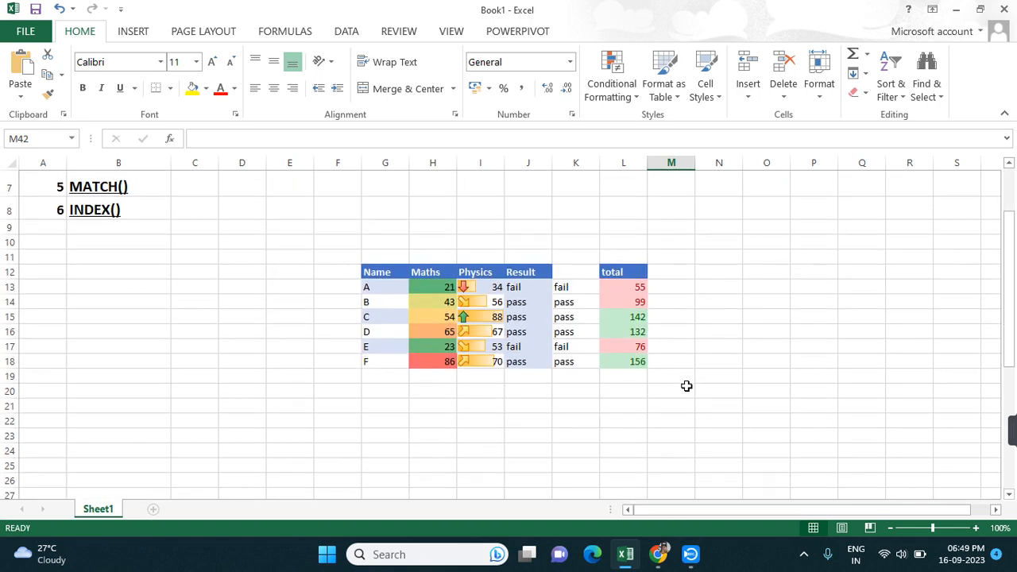
pyautogui.scroll(-7, 686, 386)
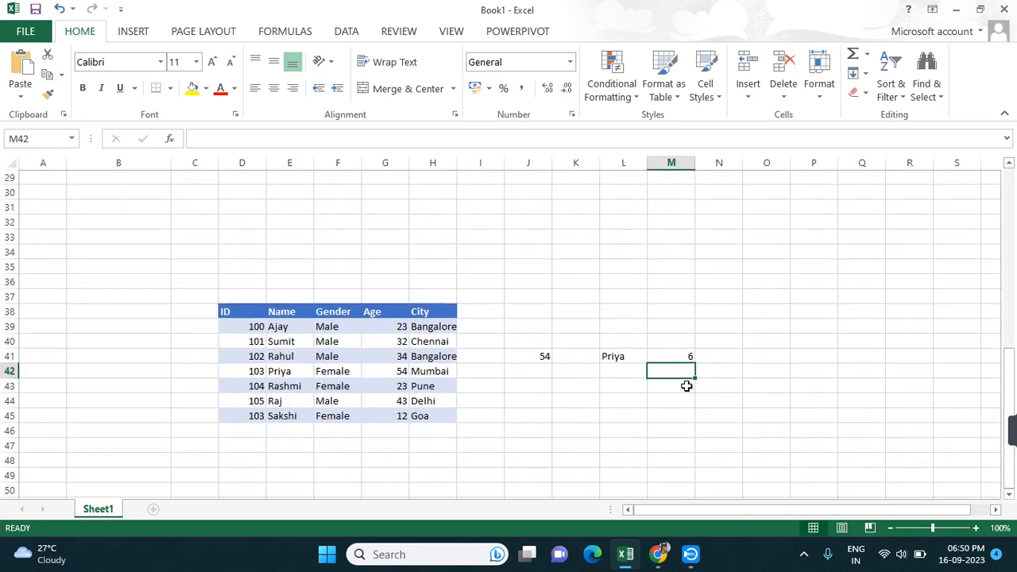
pyautogui.click(708, 353)
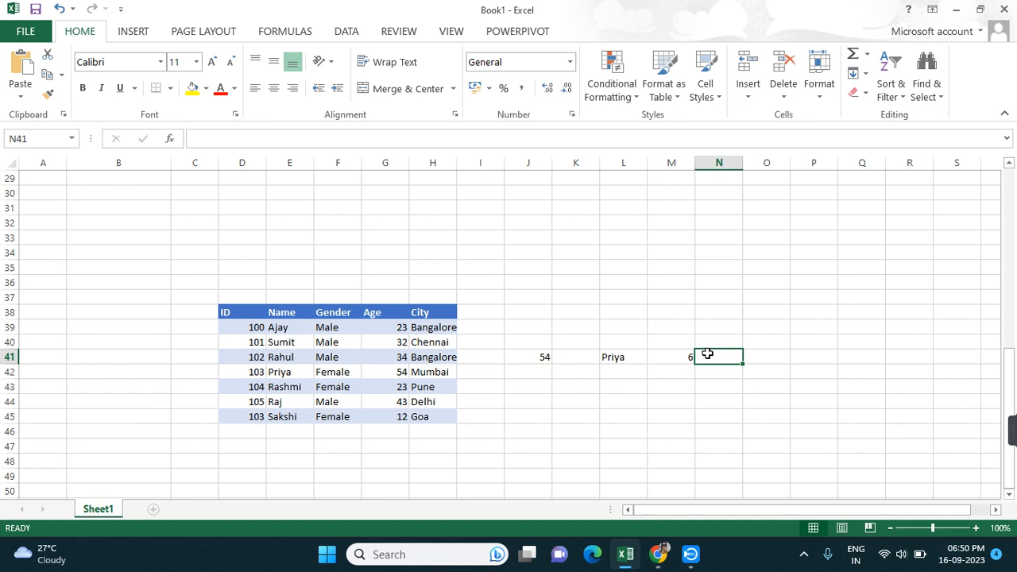
pyautogui.write('=')
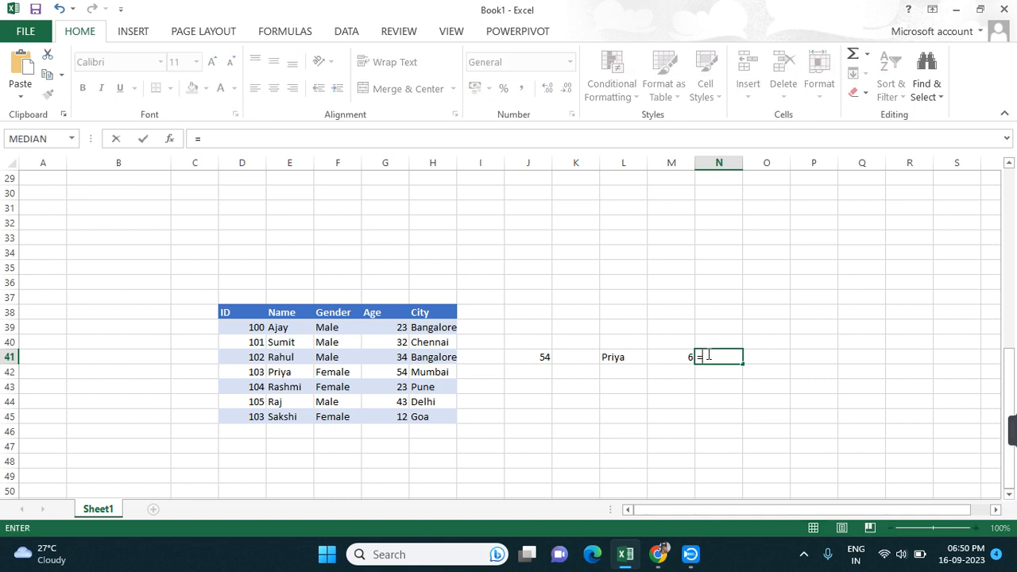
pyautogui.write('index')
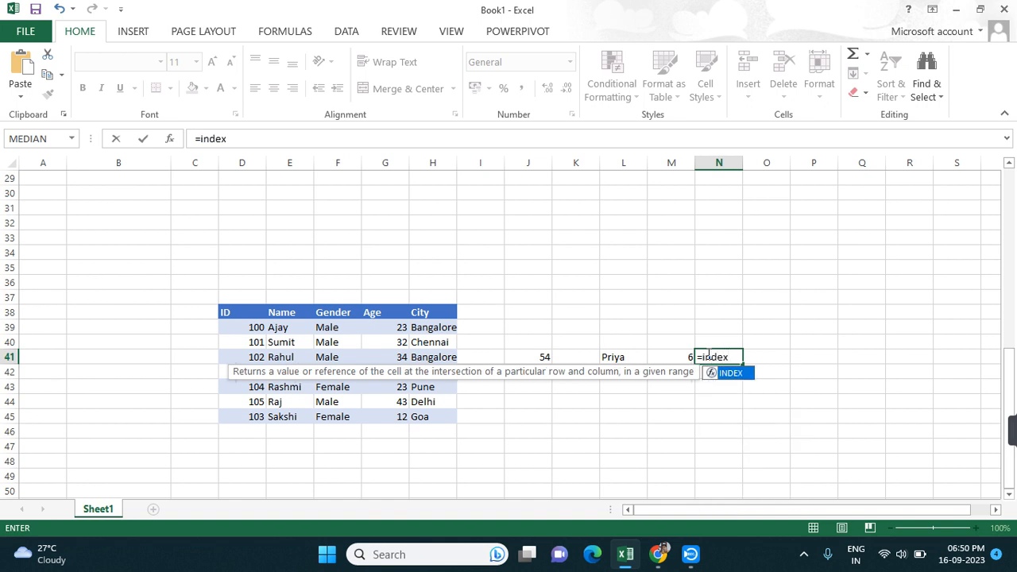
pyautogui.write('(')
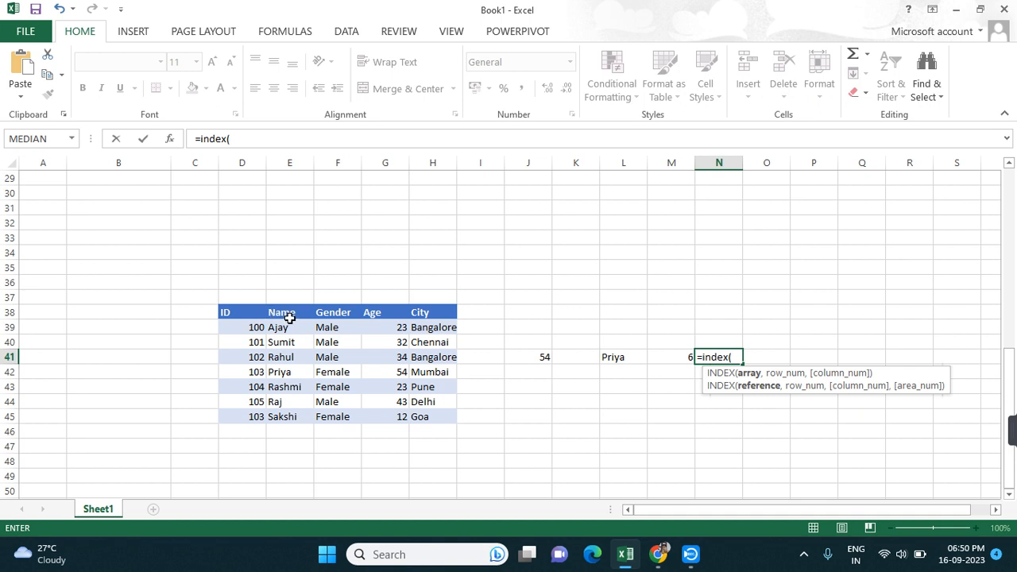
pyautogui.moveTo(232, 311); pyautogui.dragTo(444, 416)
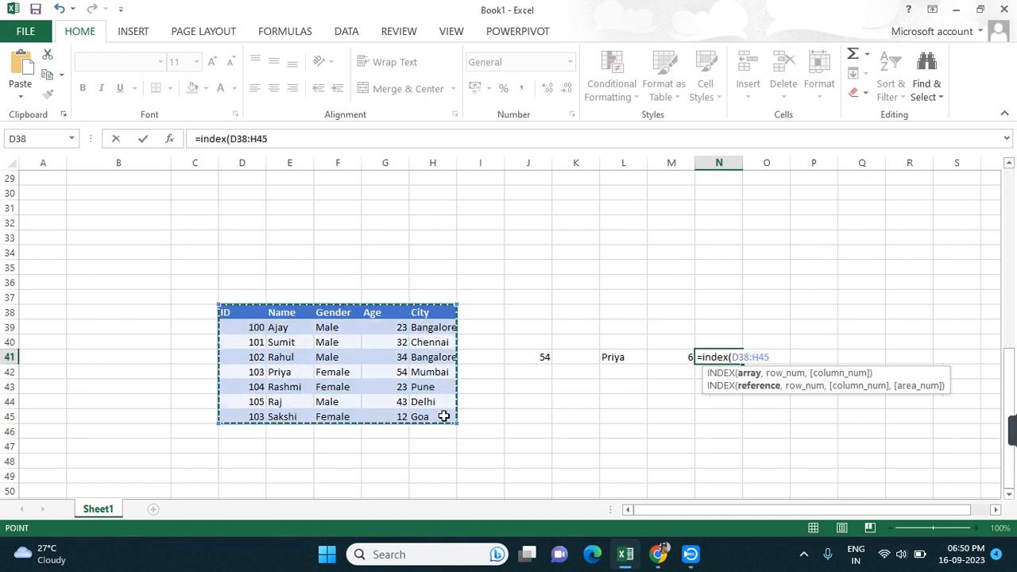
pyautogui.write(',')
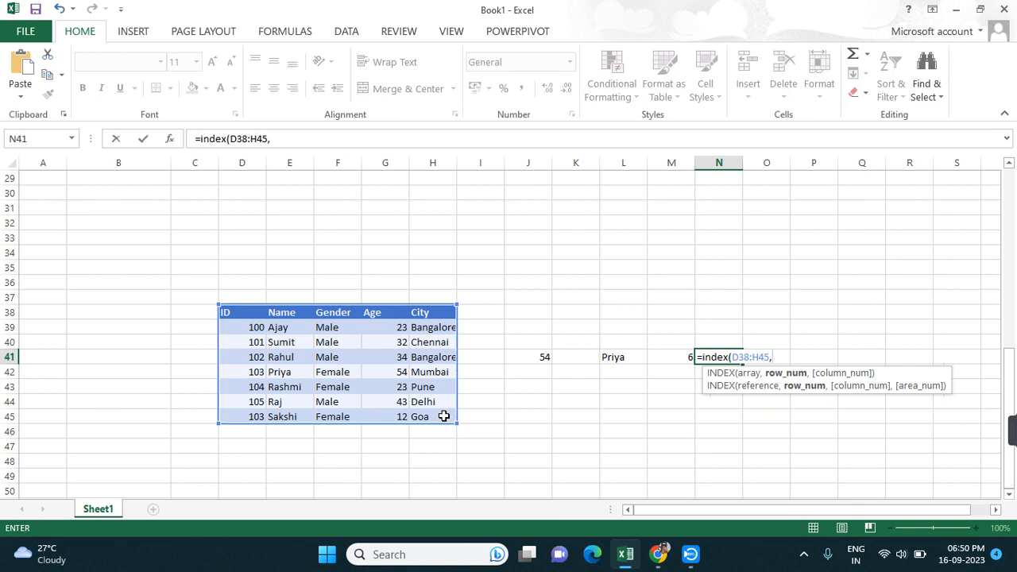
# Complete the INDEX formula with row number 5 and column number 4.
pyautogui.write('5,')
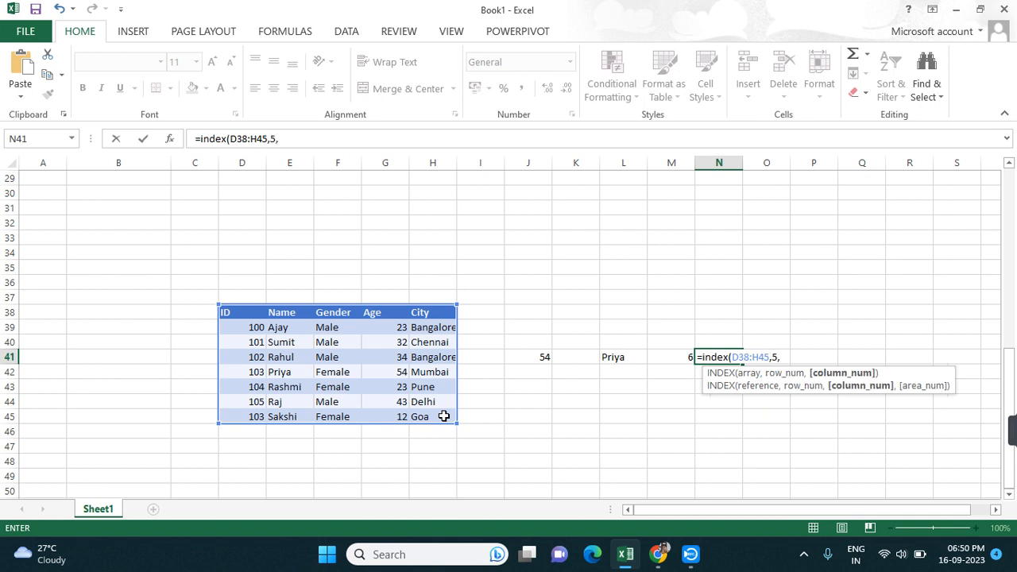
pyautogui.write('3')
pyautogui.press('BackSpace')
pyautogui.write('4)')
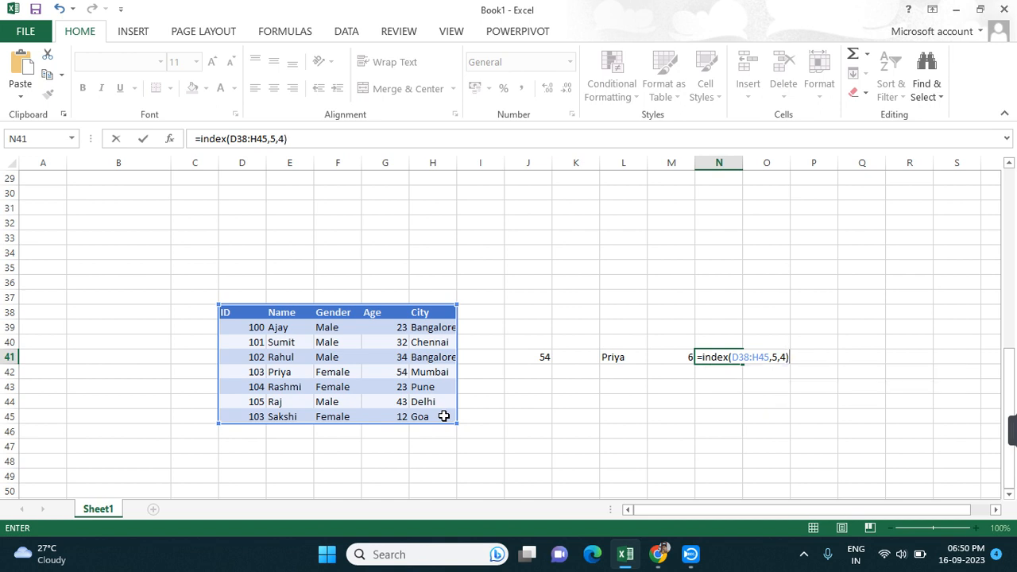
pyautogui.press('Return')
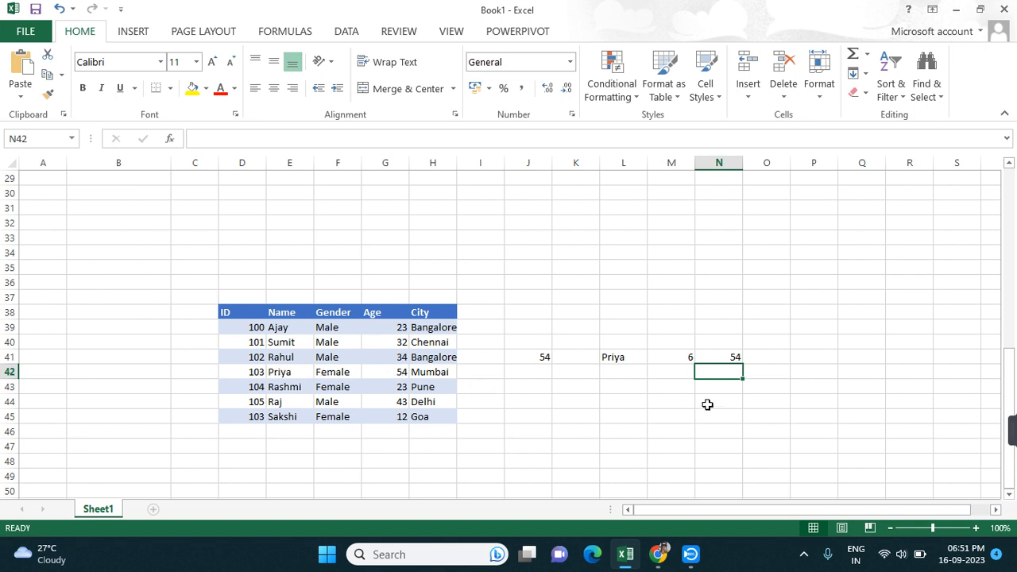
pyautogui.doubleClick(705, 358)
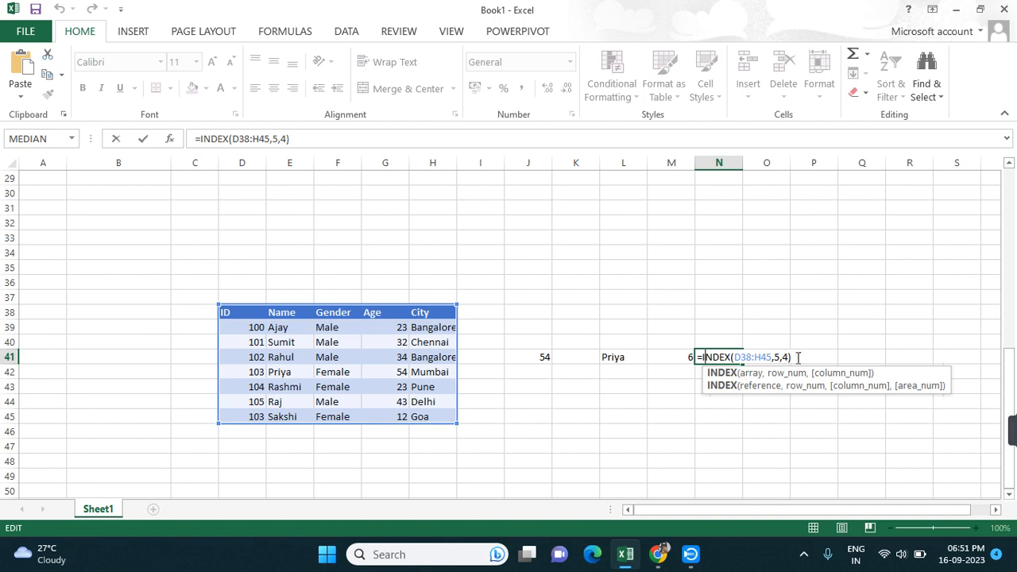
pyautogui.press('Return')
pyautogui.scroll(9, 797, 357)
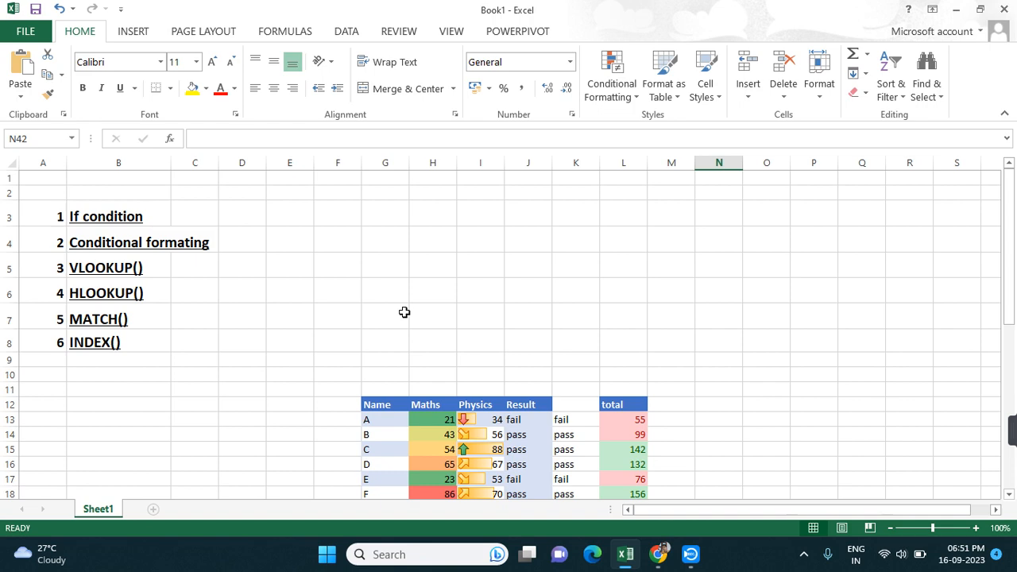
pyautogui.scroll(-5, 405, 313)
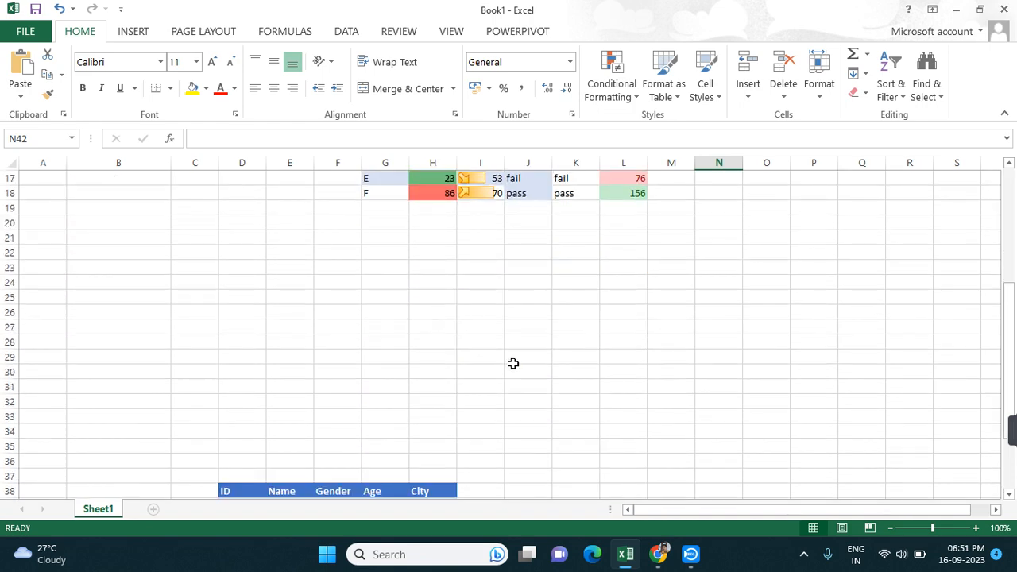